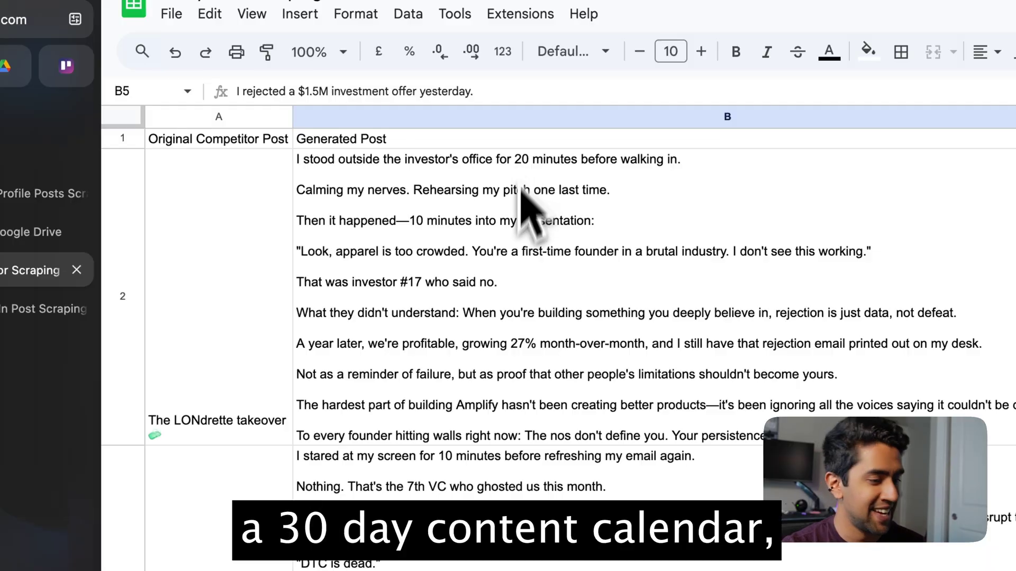
- Look over the generated posts and the competitor list in the Competitor Scraping spreadsheet
scroll(522, 215, "down", 3)
left_click(517, 363)
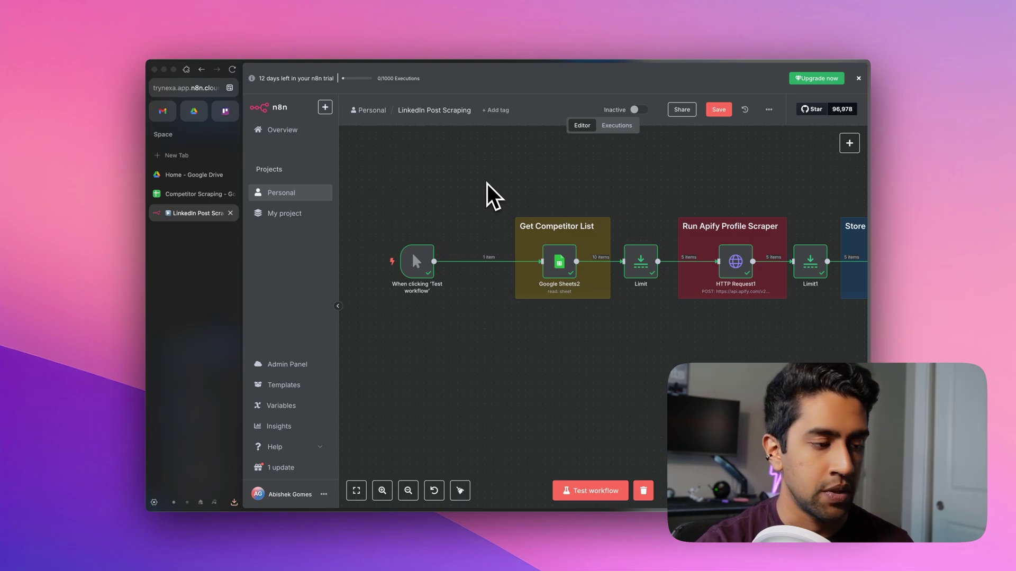
left_click(193, 194)
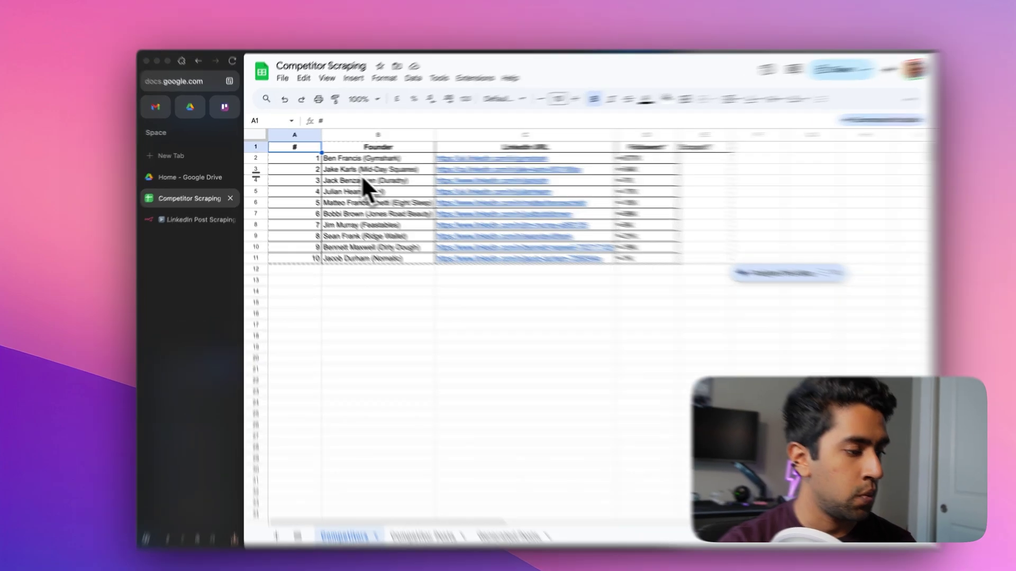
- Run a test of the LinkedIn Post Scraping workflow in n8n and follow its execution through the Apify profile scraper stage
left_click(200, 213)
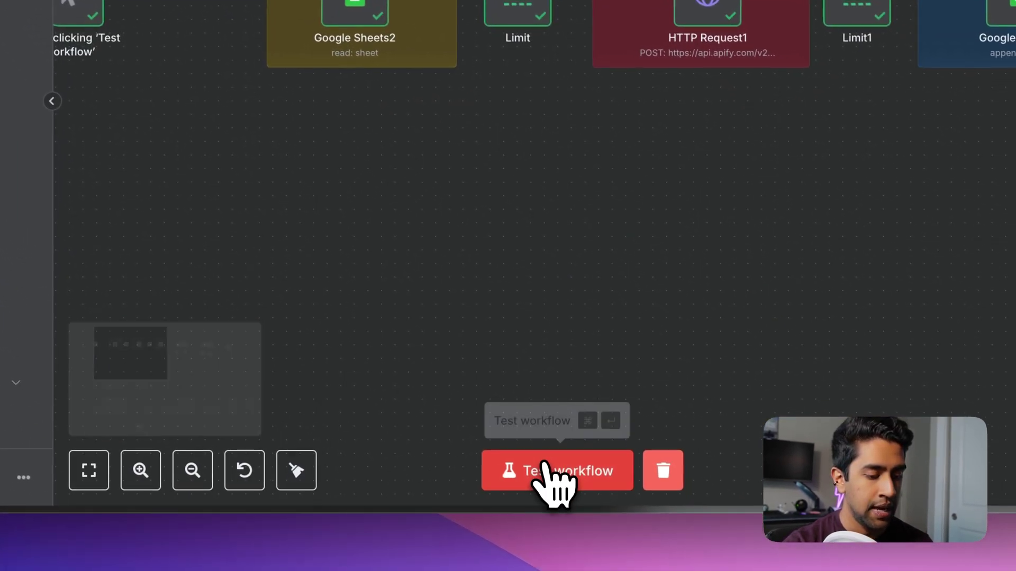
left_click(548, 479)
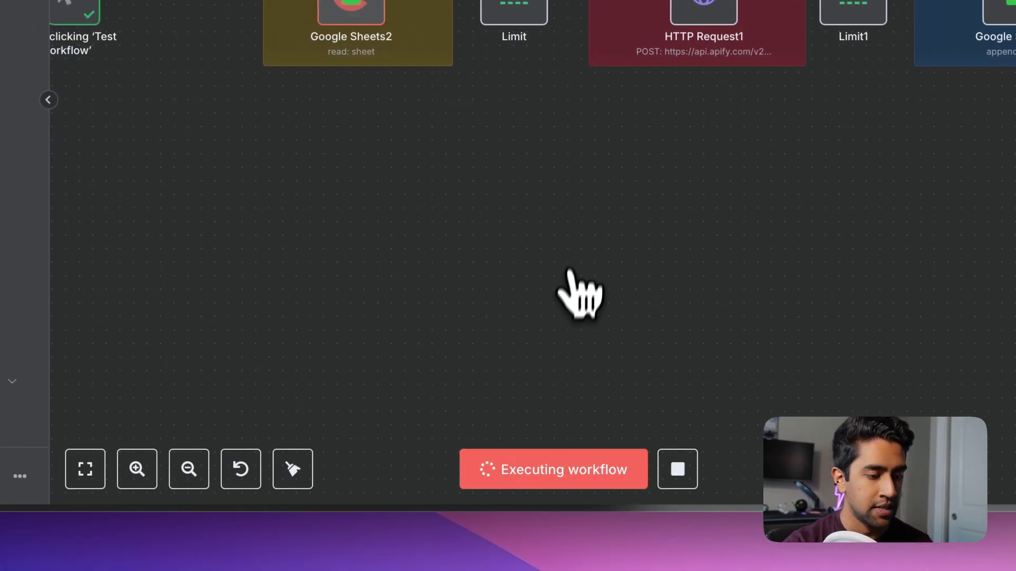
scroll(568, 276, "right", 3)
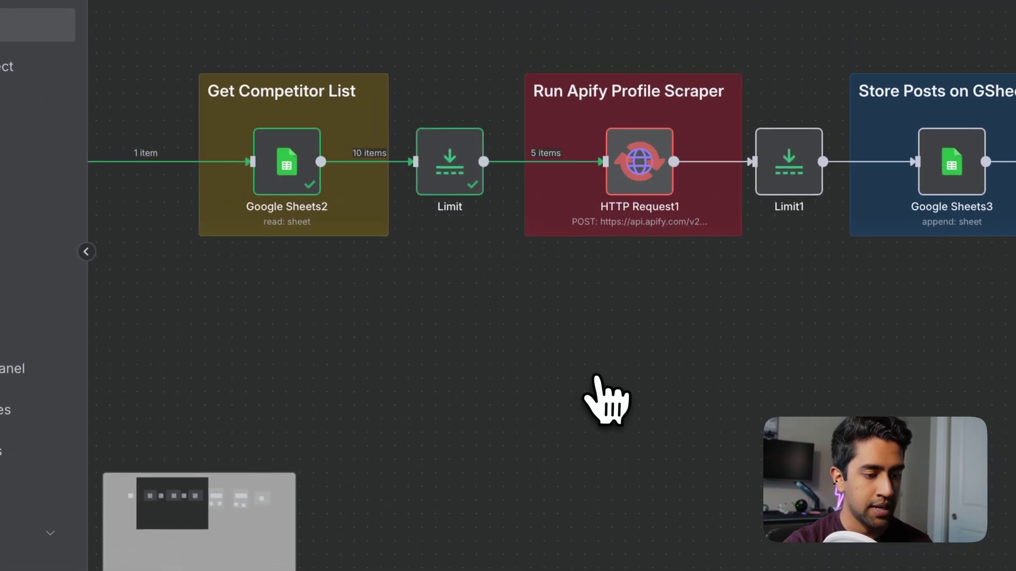
scroll(595, 377, "right", 5)
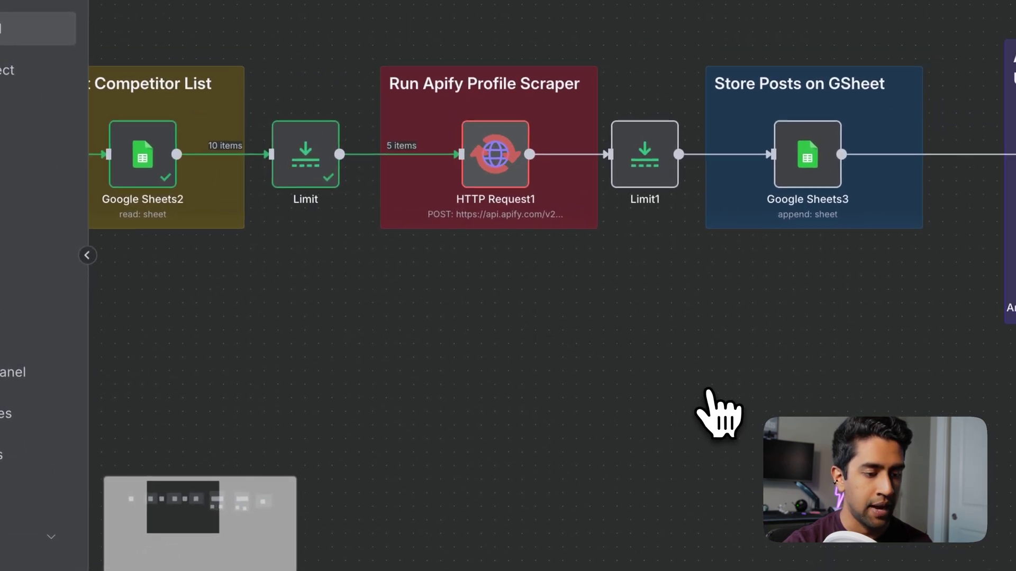
scroll(709, 392, "right", 4)
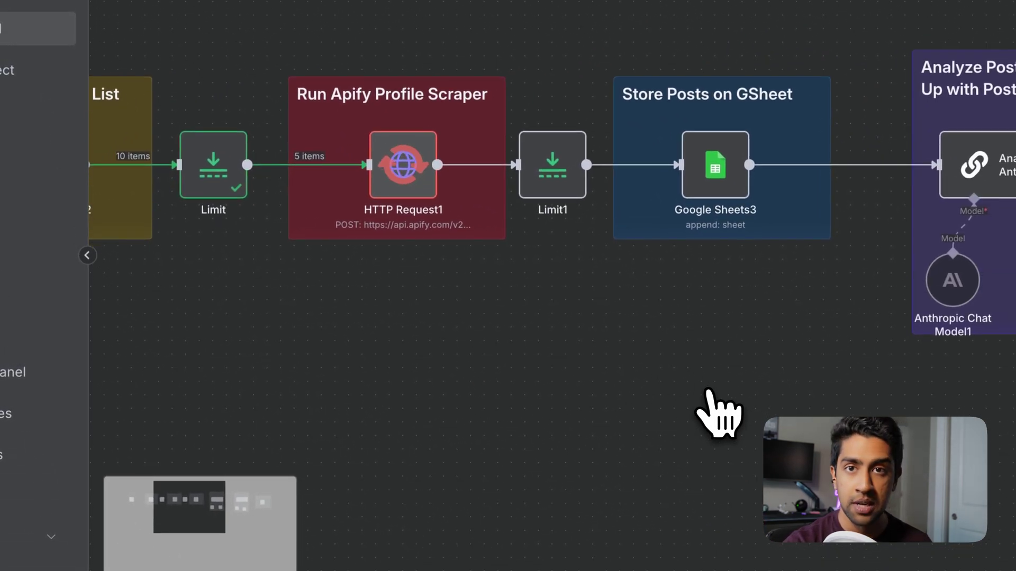
scroll(712, 402, "right", 3)
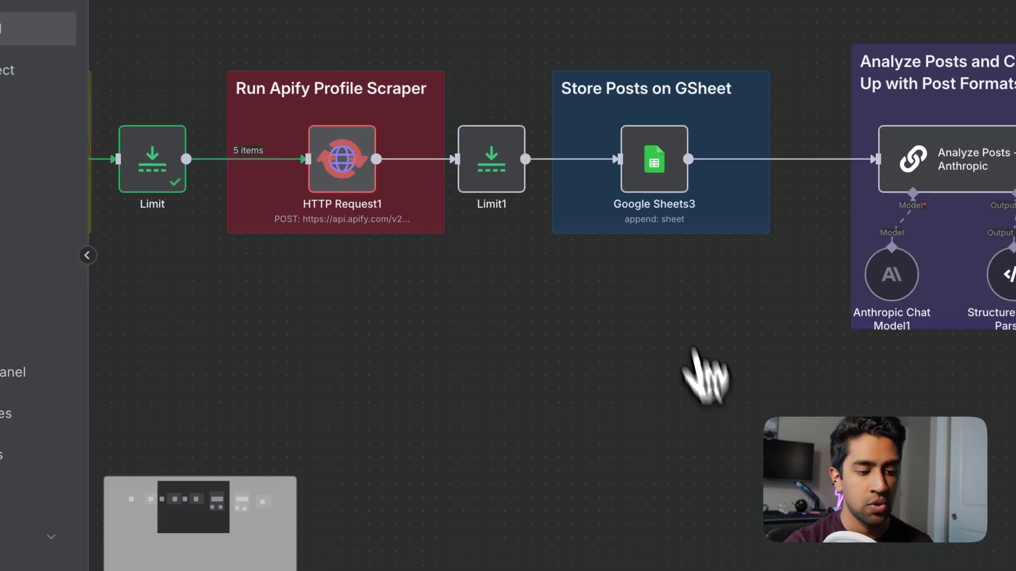
scroll(711, 341, "right", 5)
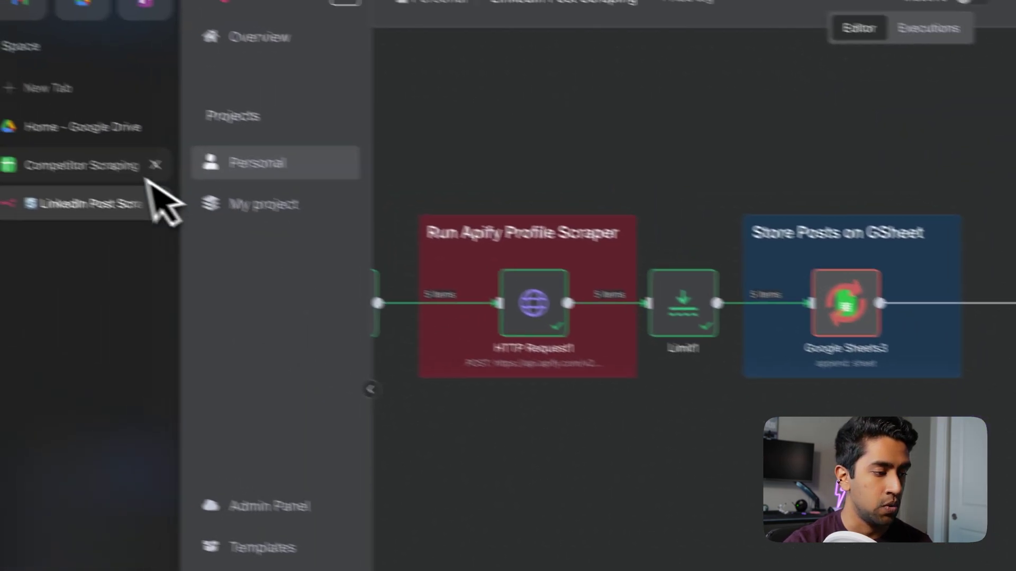
- Check the Competitor Posts sheet in the spreadsheet and follow the workflow run through the post analysis and generation stages in n8n
left_click(148, 170)
left_click(449, 537)
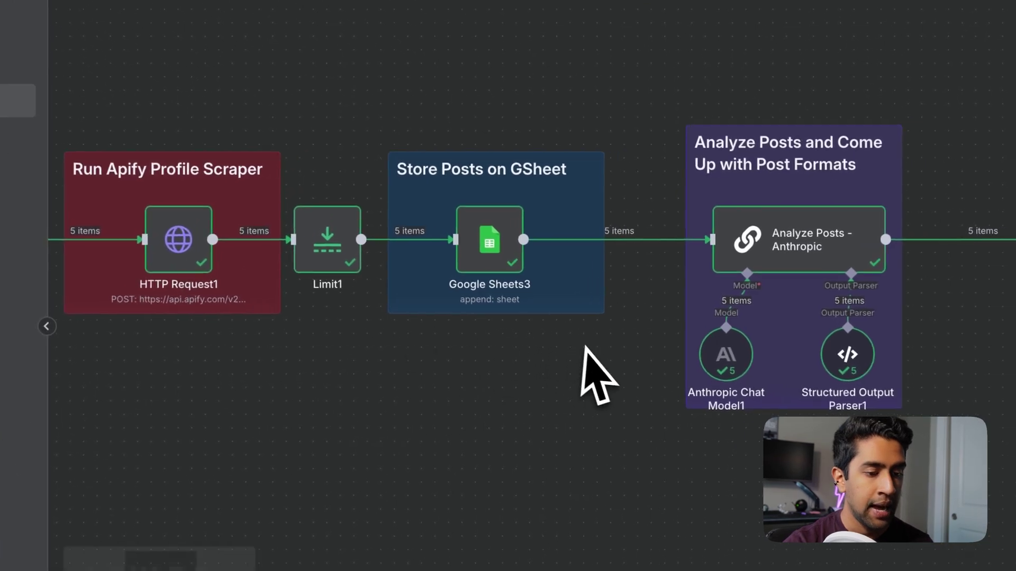
scroll(583, 348, "right", 5)
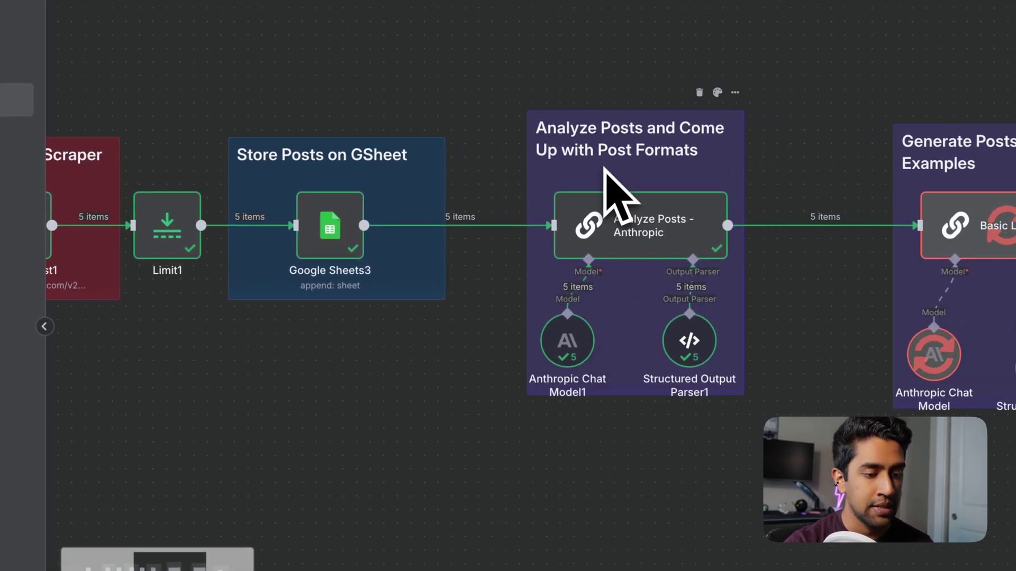
scroll(684, 92, "right", 3)
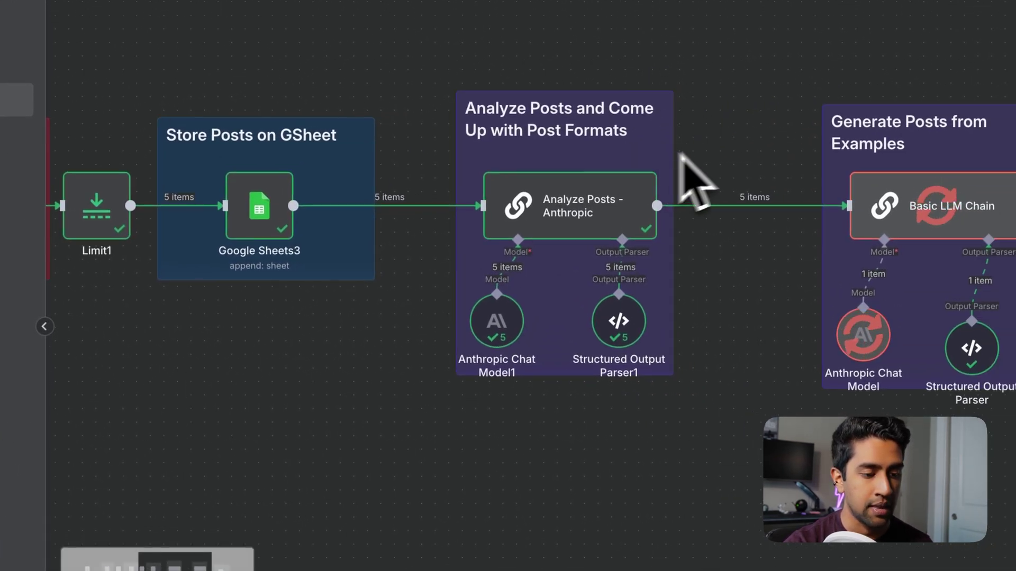
scroll(726, 136, "right", 7)
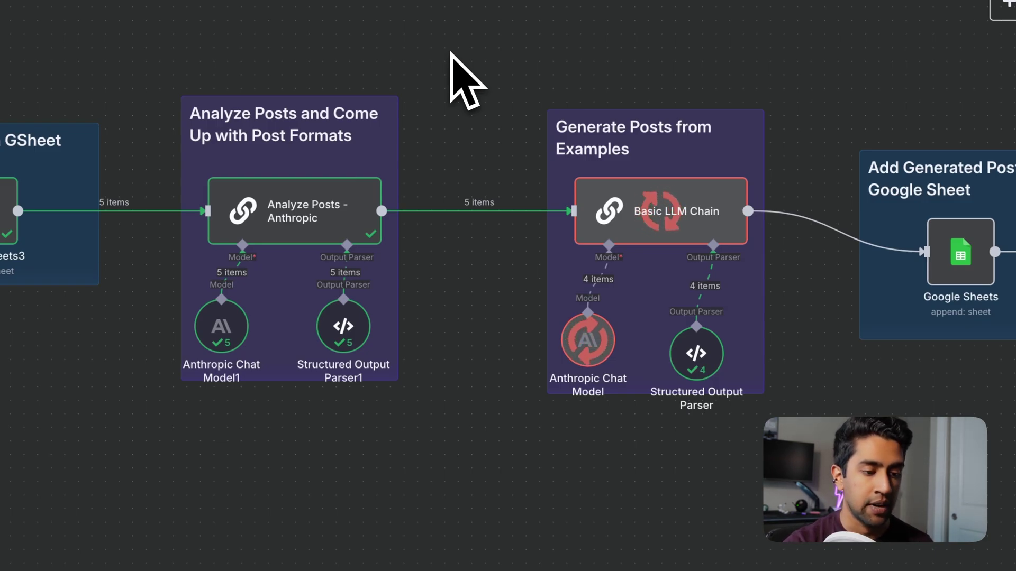
scroll(673, 166, "right", 2)
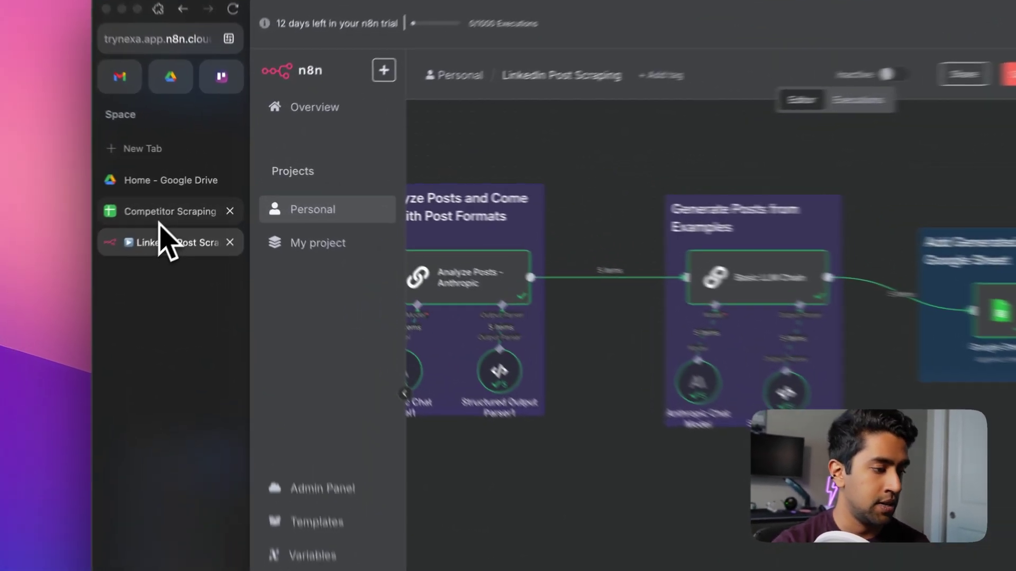
- Switch to the Competitor Scraping spreadsheet and read through the rows of the Generated Posts sheet
left_click(191, 195)
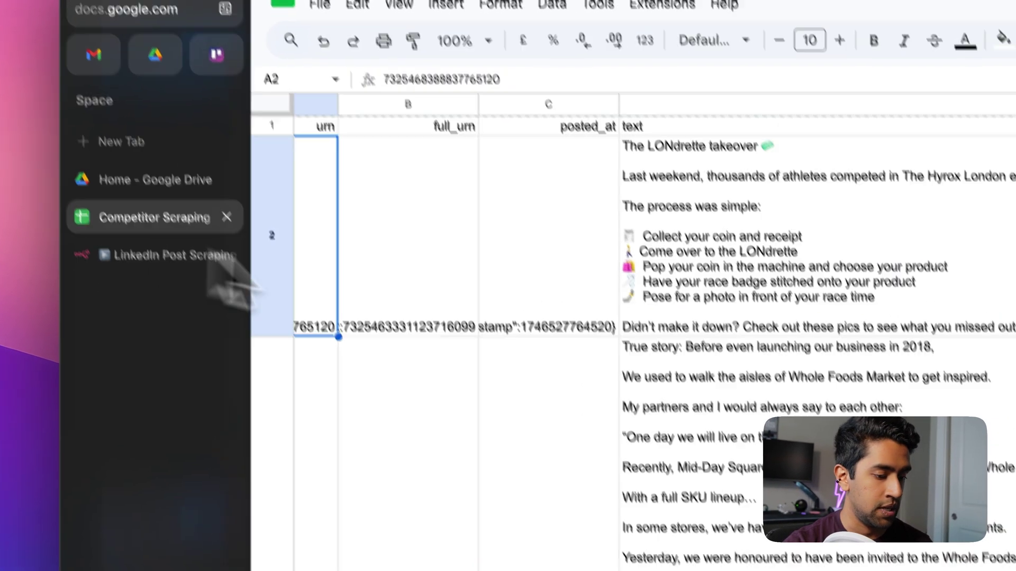
scroll(555, 465, "down", 5)
left_click(487, 519)
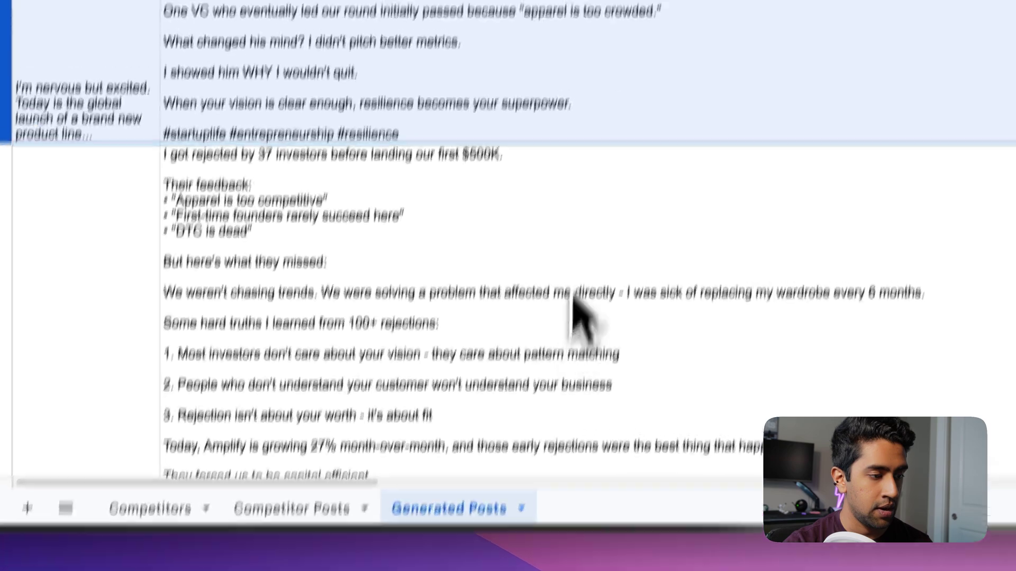
left_click(596, 19)
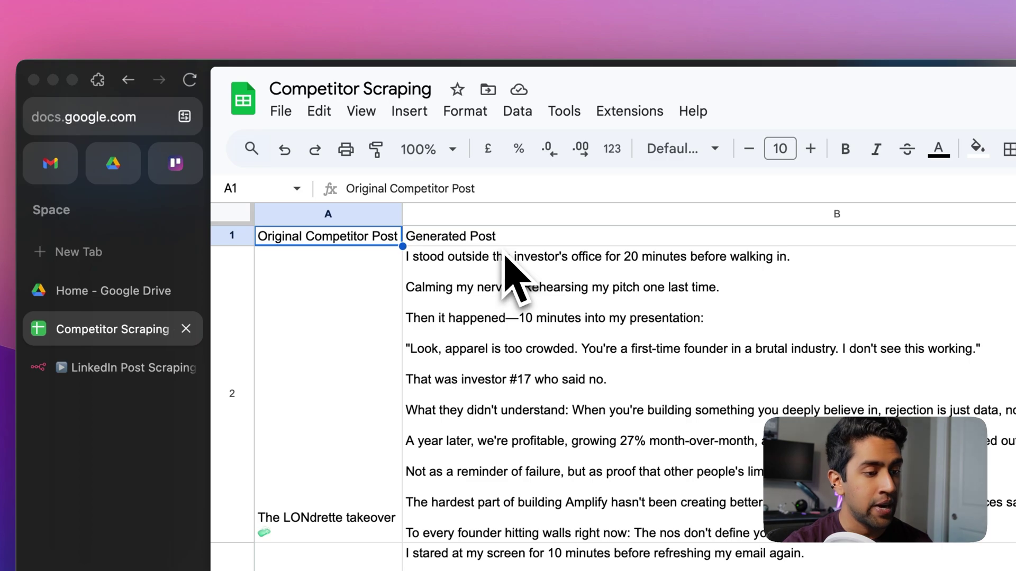
left_click(511, 281)
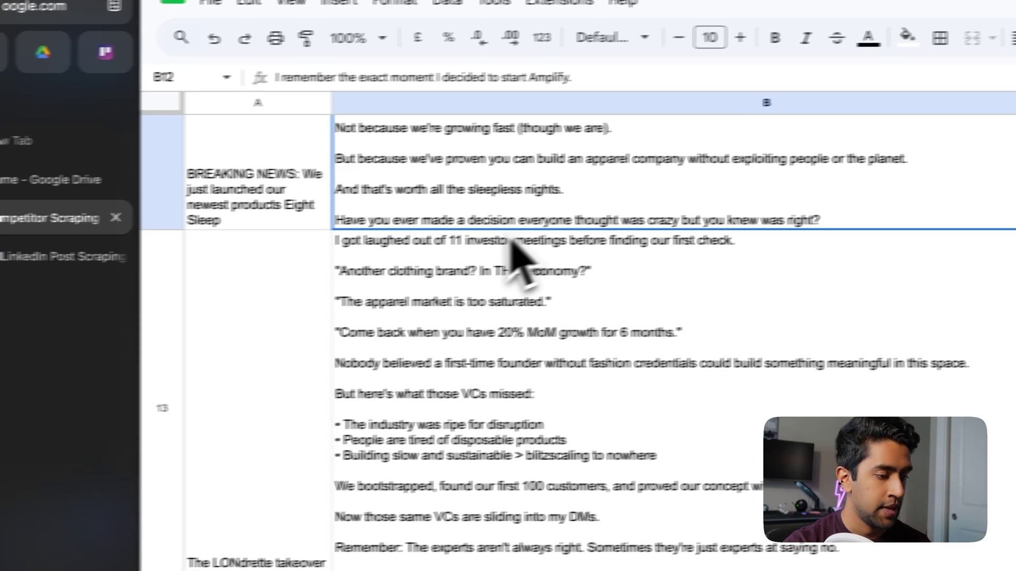
scroll(513, 240, "down", 15)
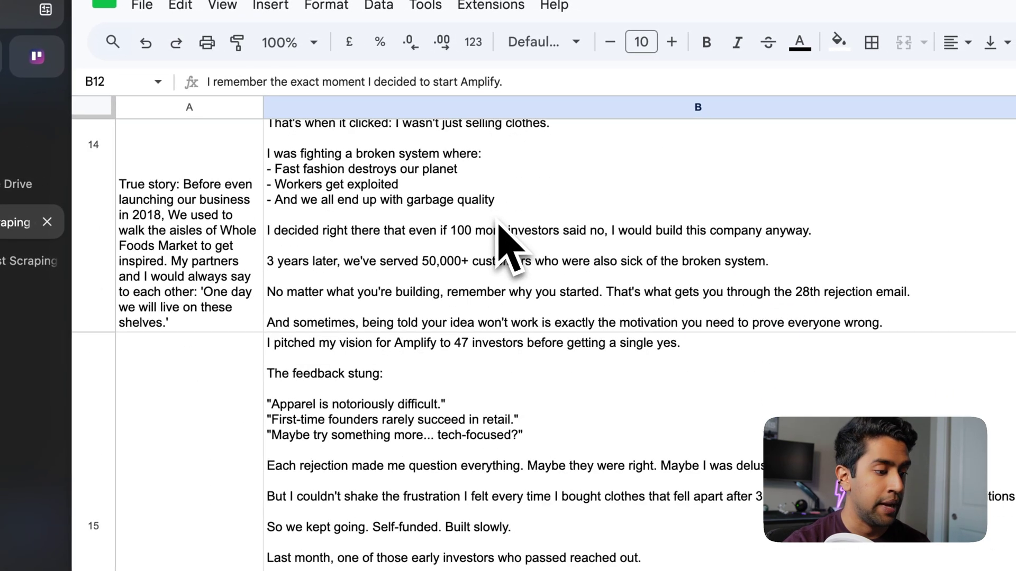
scroll(500, 233, "down", 10)
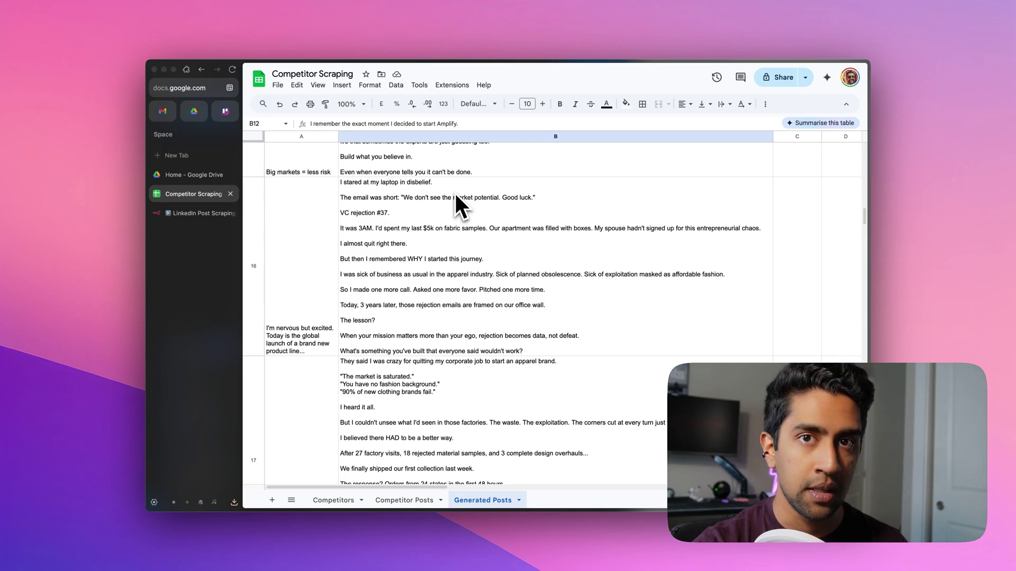
scroll(455, 196, "down", 3)
scroll(455, 196, "up", 10)
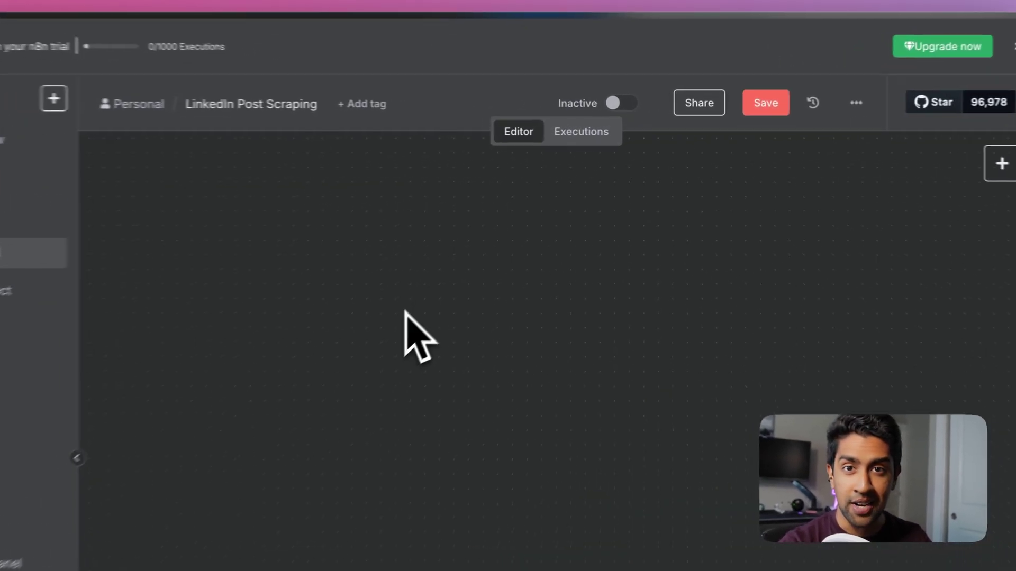
- Add a Google Sheets node with the "Get row(s) in sheet" action to an empty area of the n8n workflow canvas
right_click(377, 333)
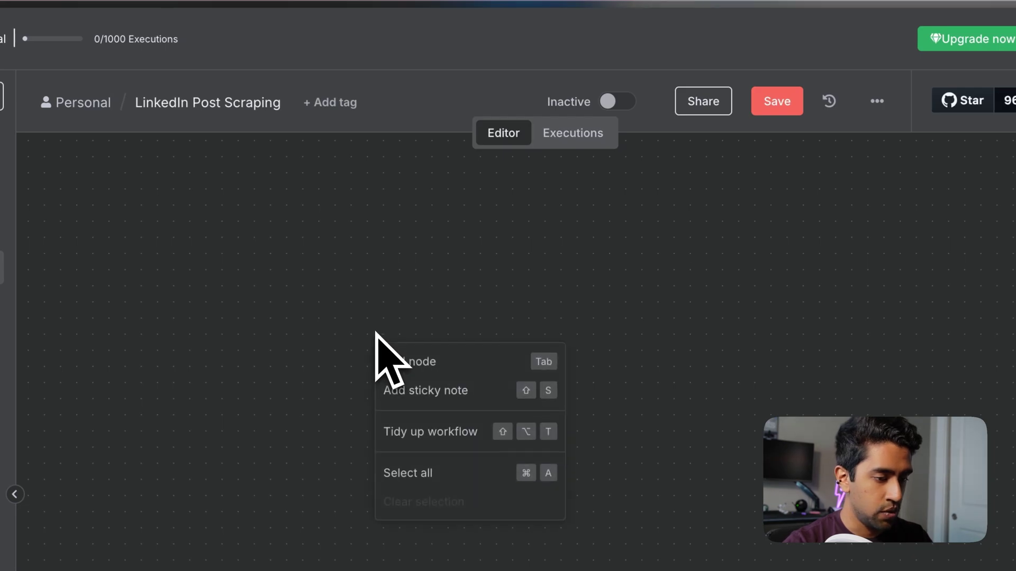
left_click(402, 360)
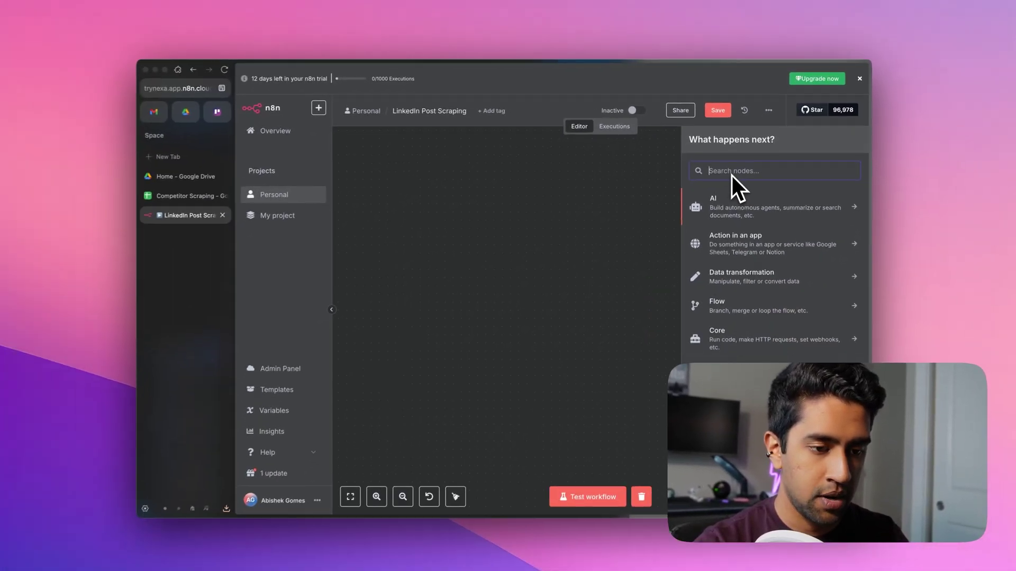
type("google sheet")
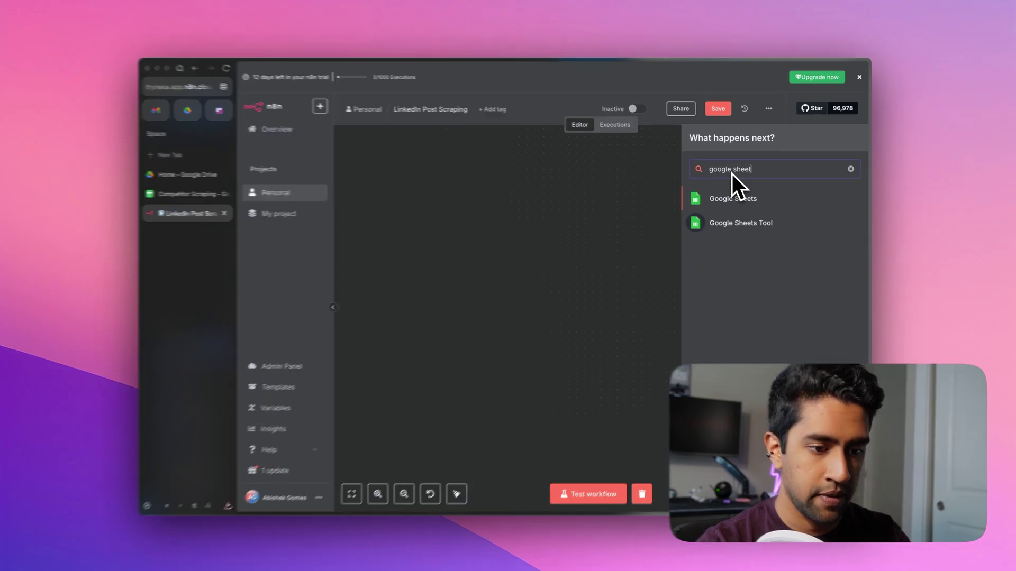
left_click(736, 198)
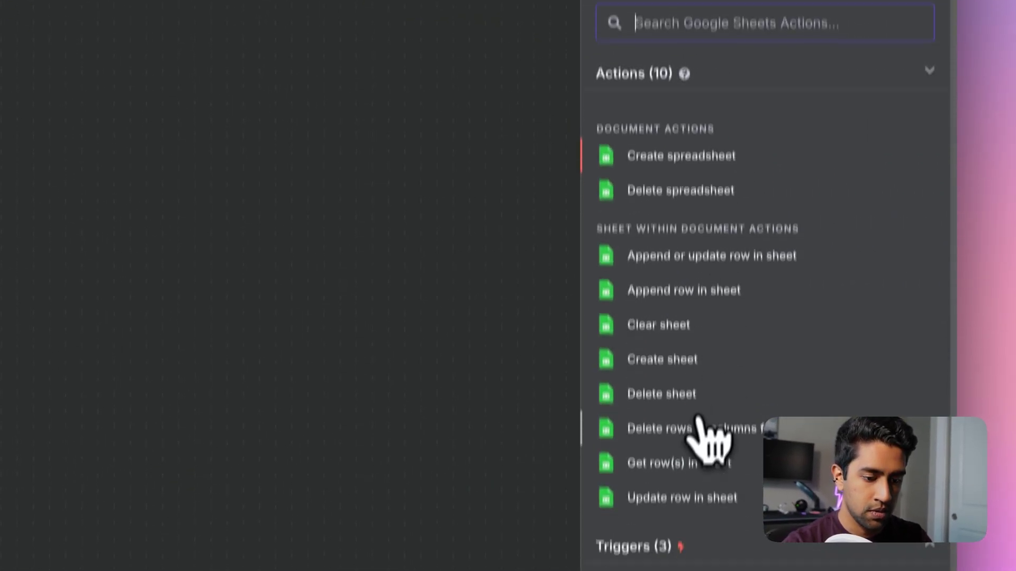
left_click(682, 414)
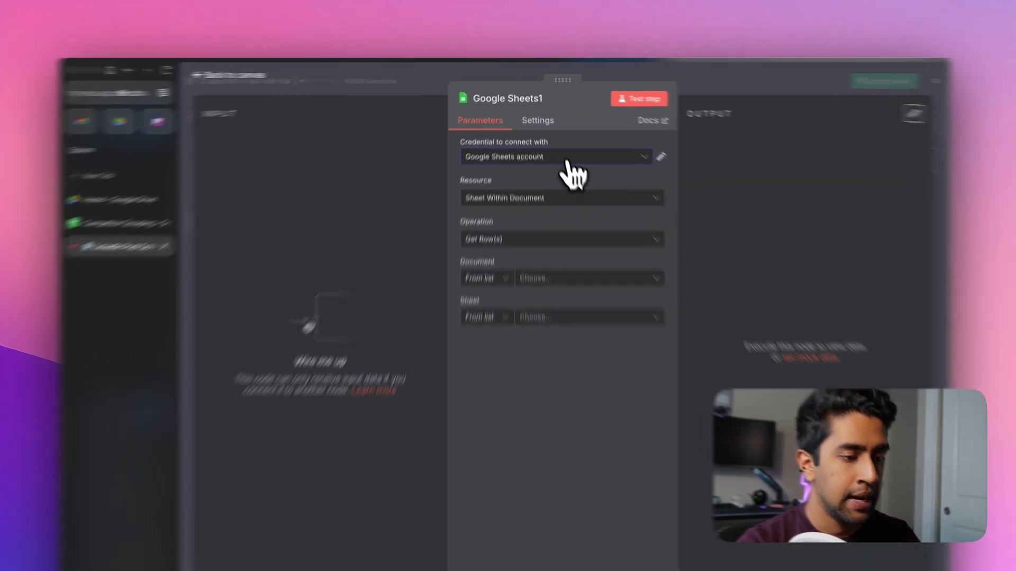
- View the Google sign-in option for a new Google Sheets OAuth2 credential, and leave the form without signing in
left_click(560, 145)
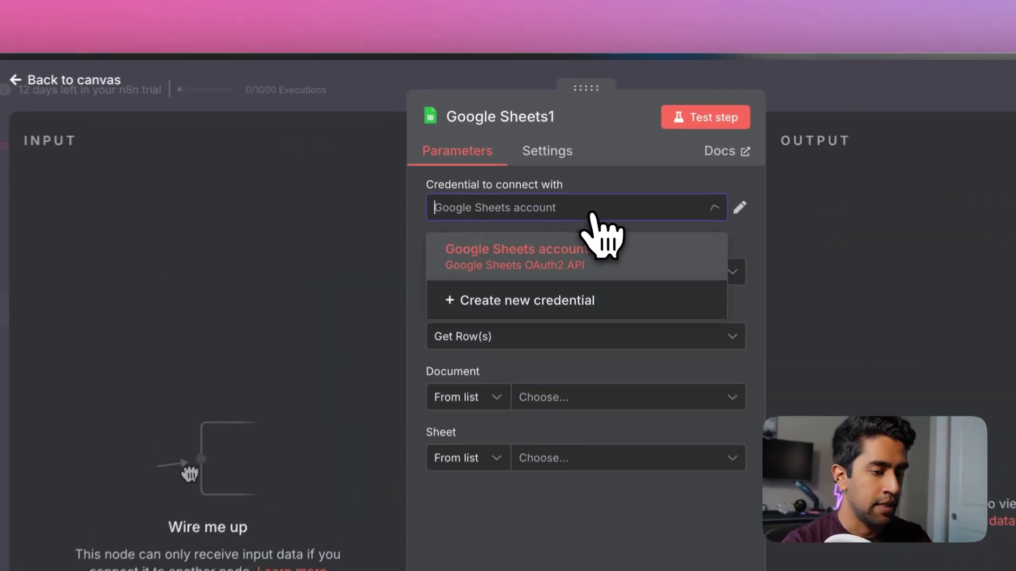
left_click(540, 312)
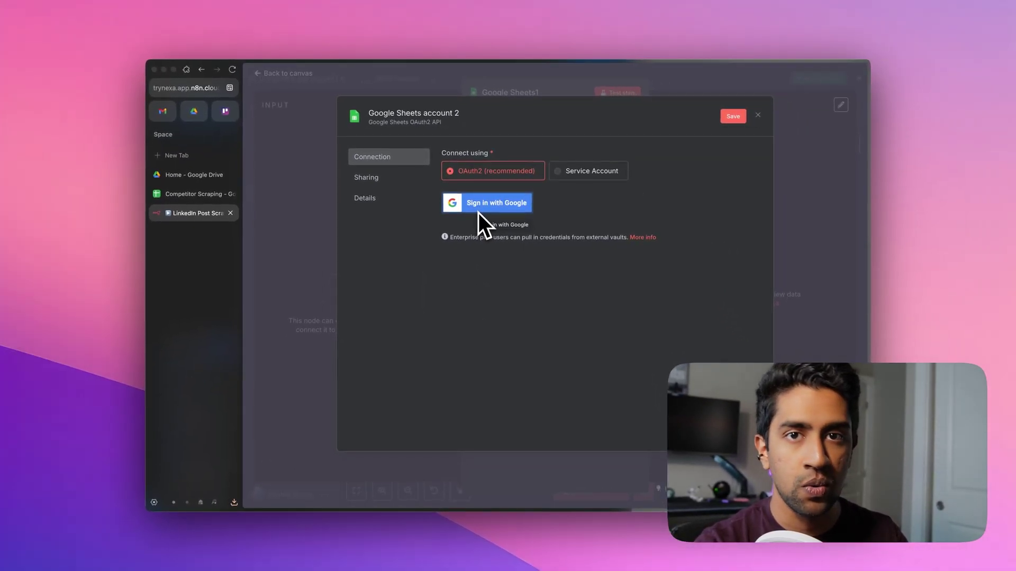
left_click(575, 81)
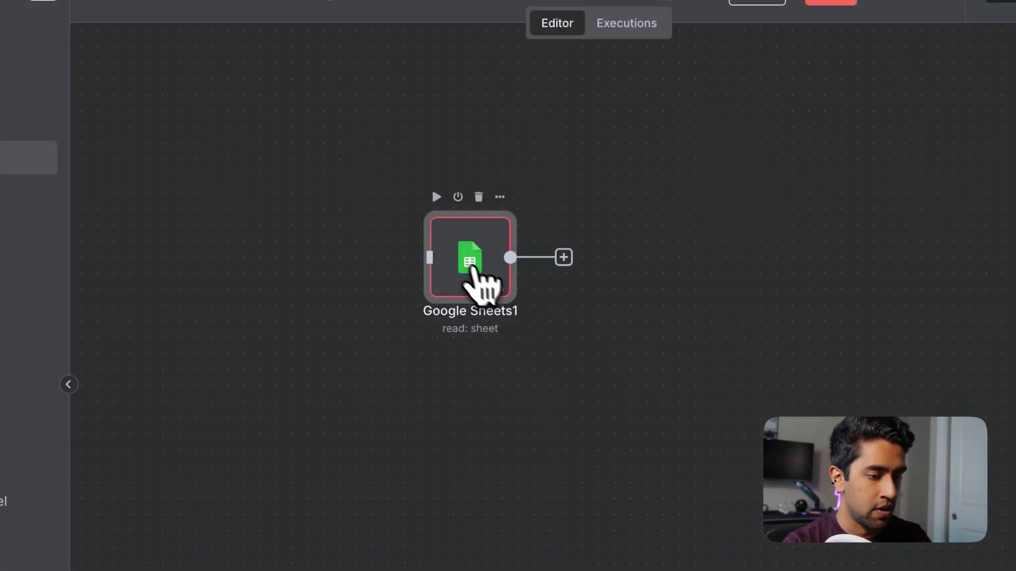
- Set the Google Sheets1 node to read the Competitors sheet of the Competitor Scraping document, and return to the canvas
double_click(478, 284)
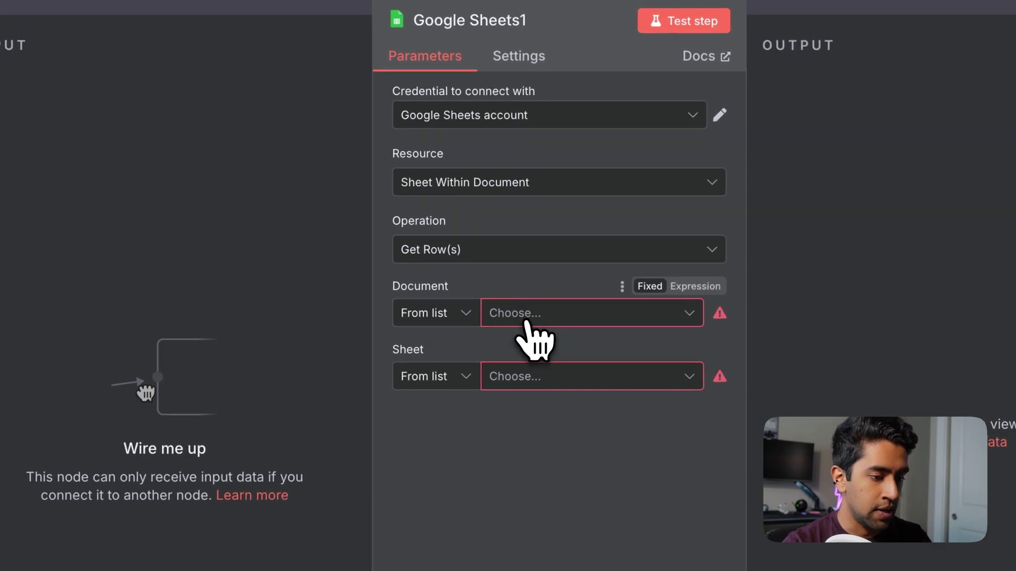
left_click(526, 317)
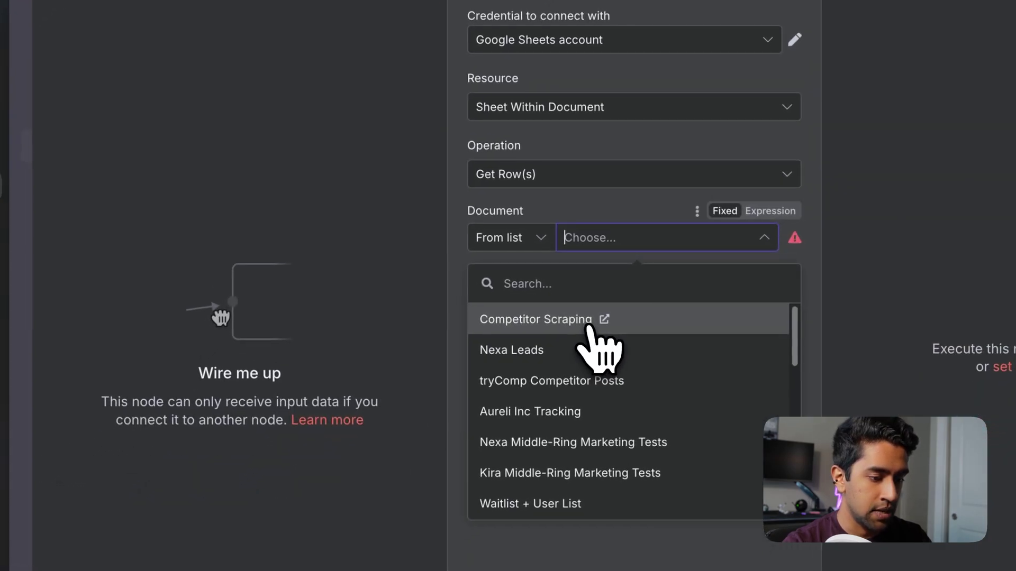
left_click(590, 326)
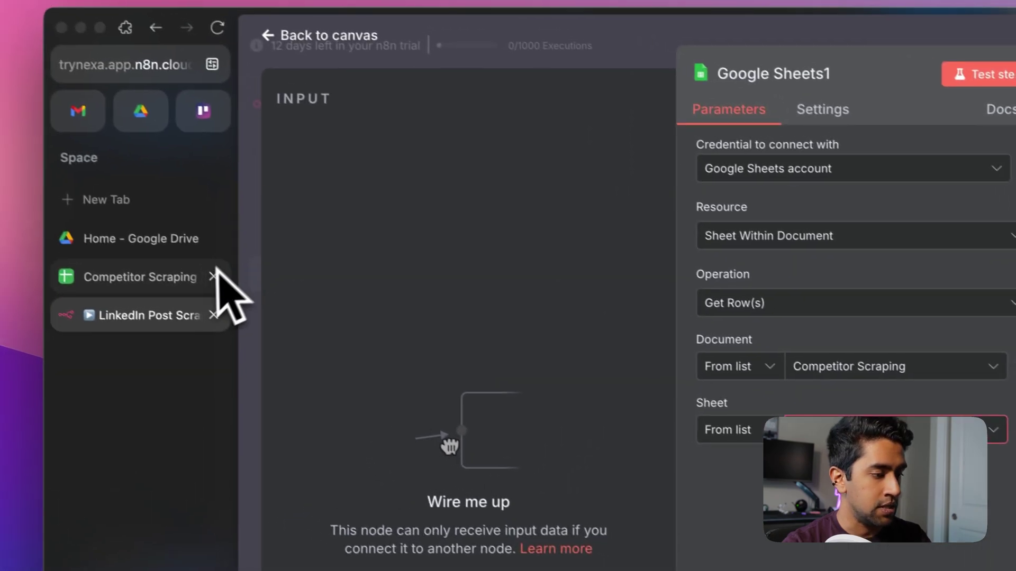
left_click(136, 285)
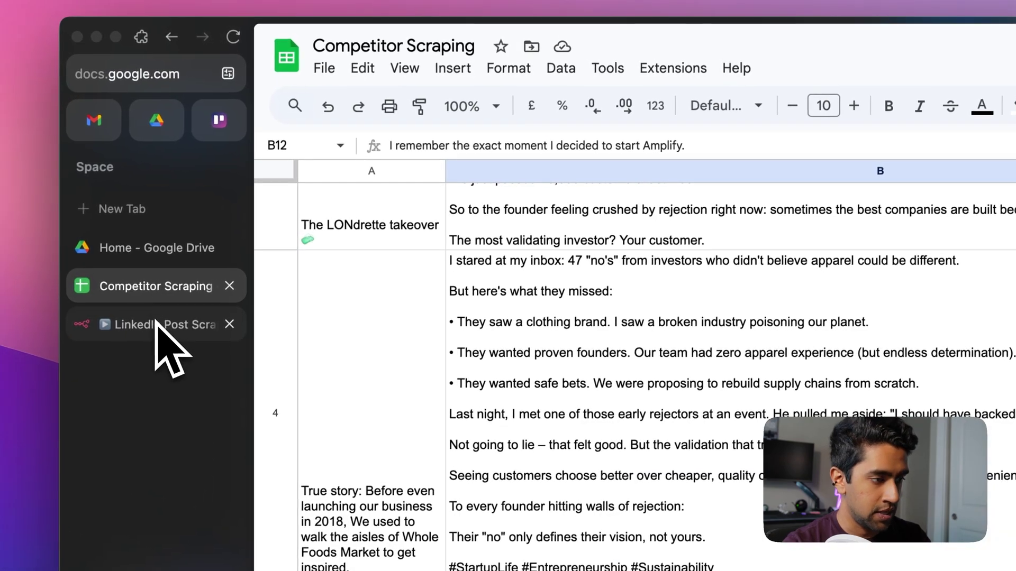
left_click(157, 324)
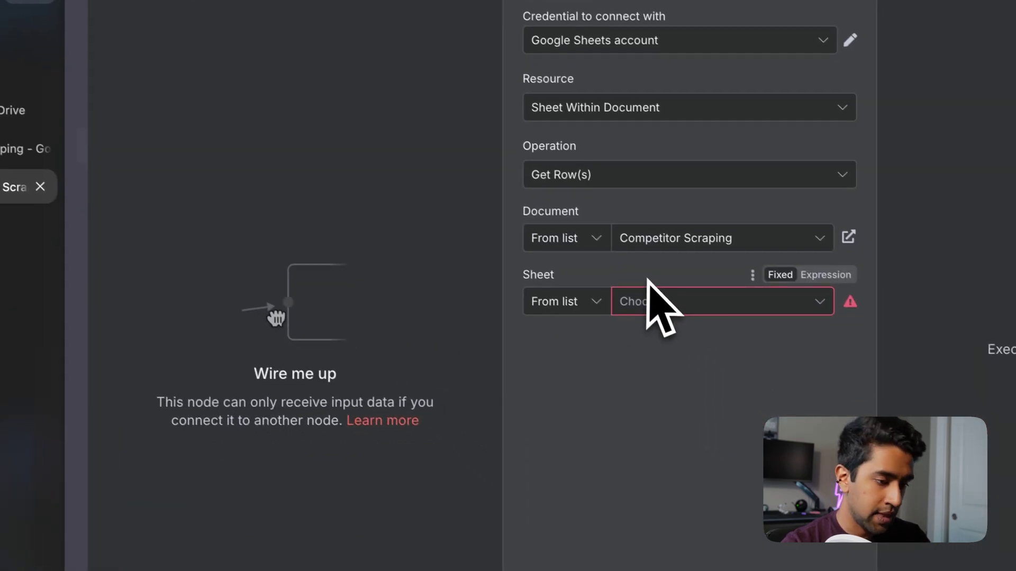
left_click(655, 304)
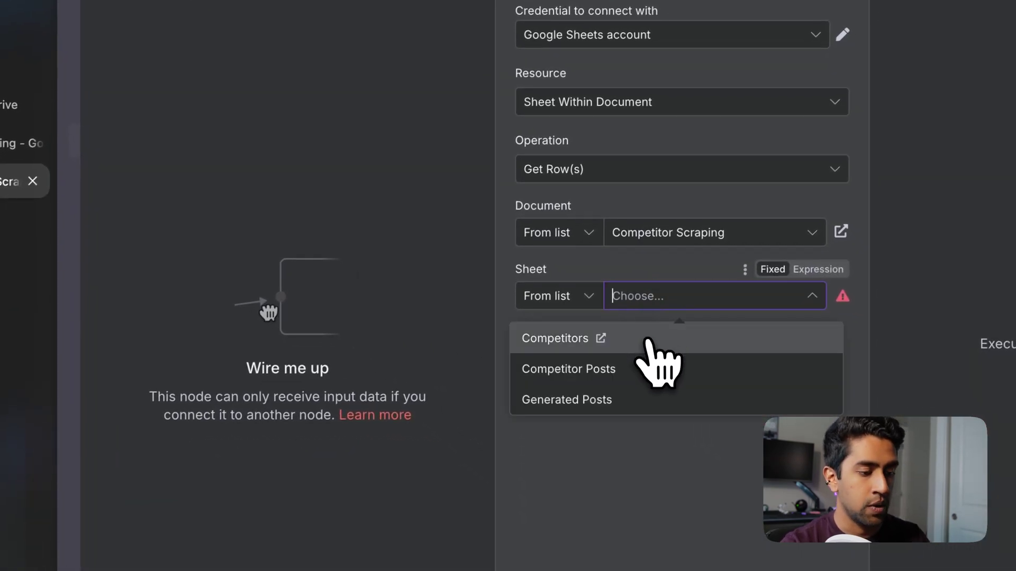
left_click(651, 344)
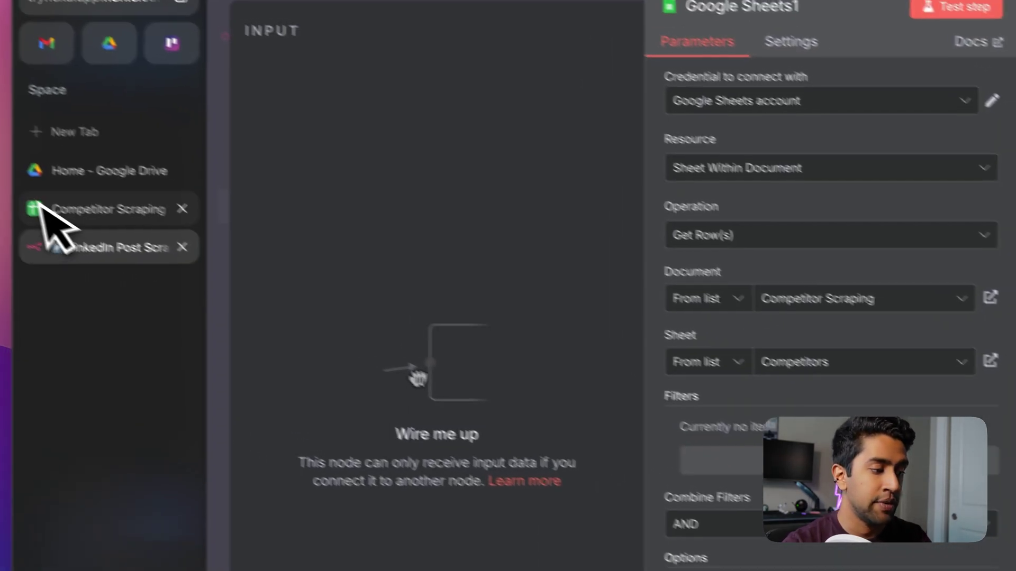
key("Escape")
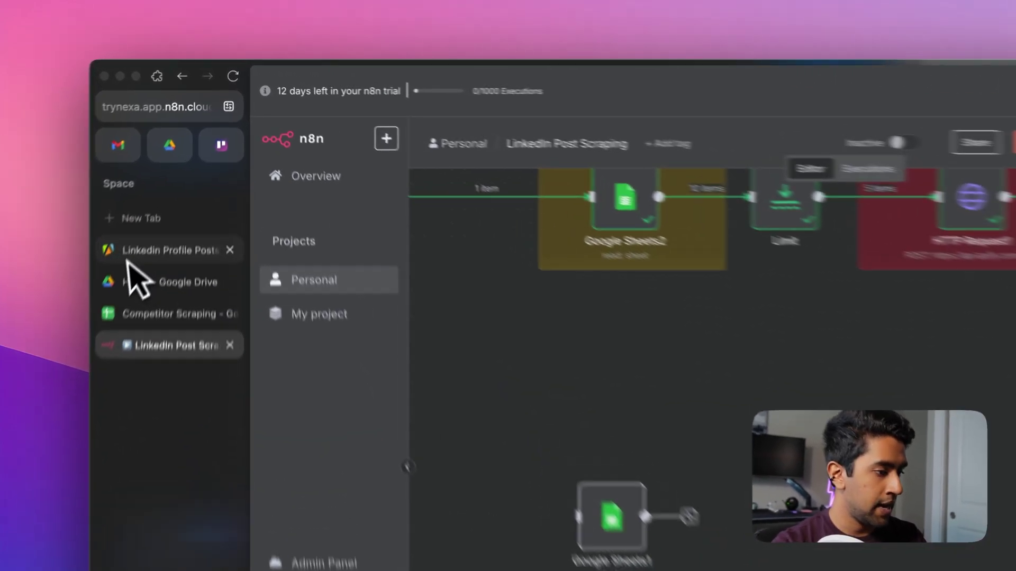
- Switch to Apify and bring up the API endpoints of the LinkedIn Profile Posts Scraper [NO COOKIES] actor
left_click(158, 176)
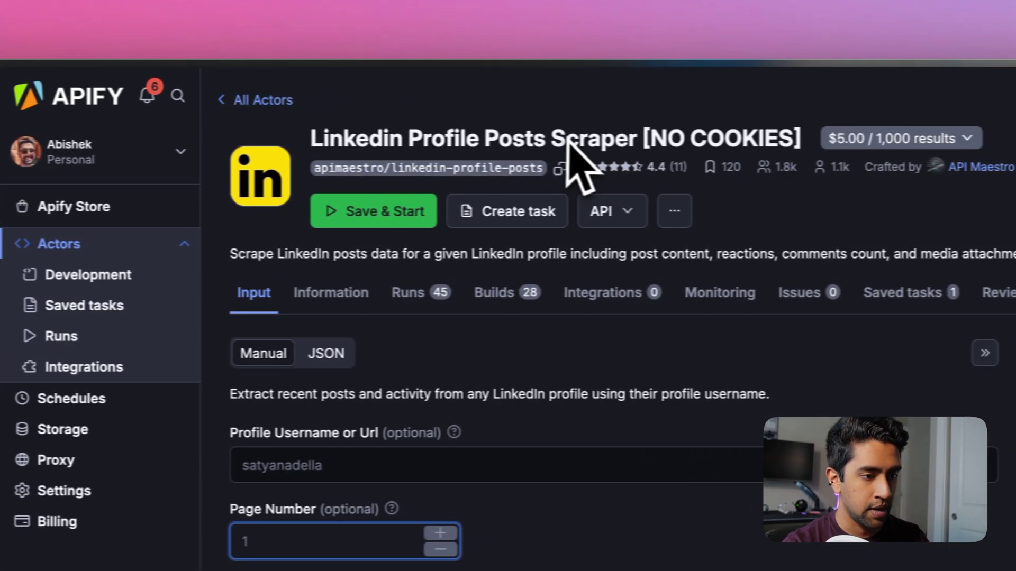
triple_click(339, 168)
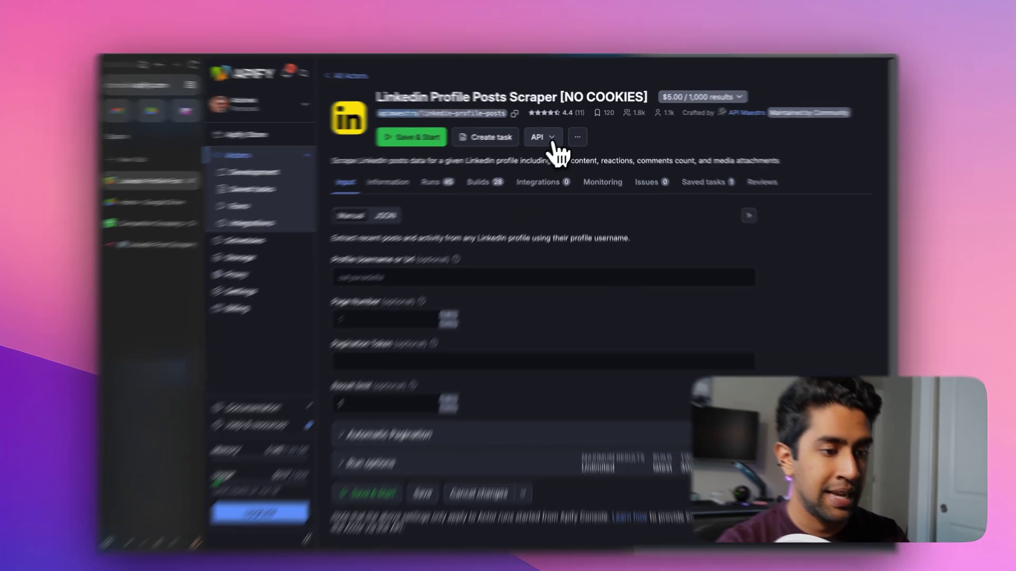
left_click(556, 136)
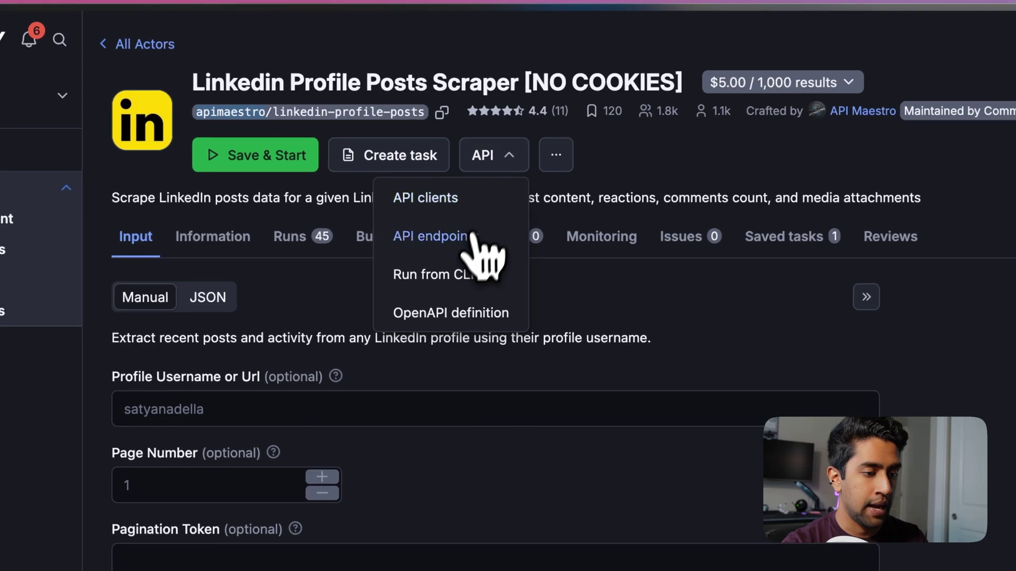
left_click(474, 237)
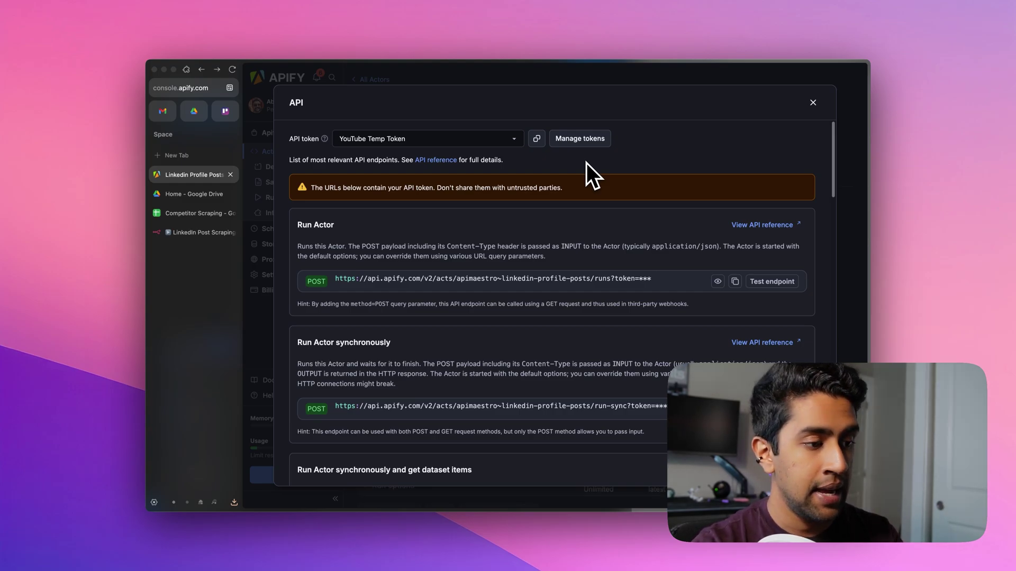
- Find the "Run Actor synchronously and get dataset items" endpoint and copy its URL
scroll(518, 258, "down", 6)
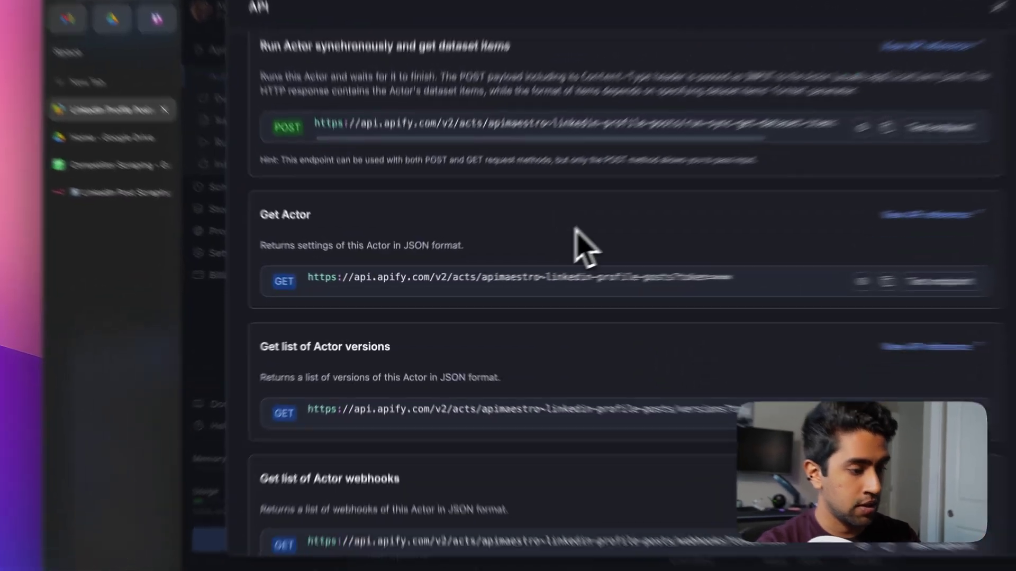
scroll(516, 257, "up", 4)
scroll(651, 189, "down", 1)
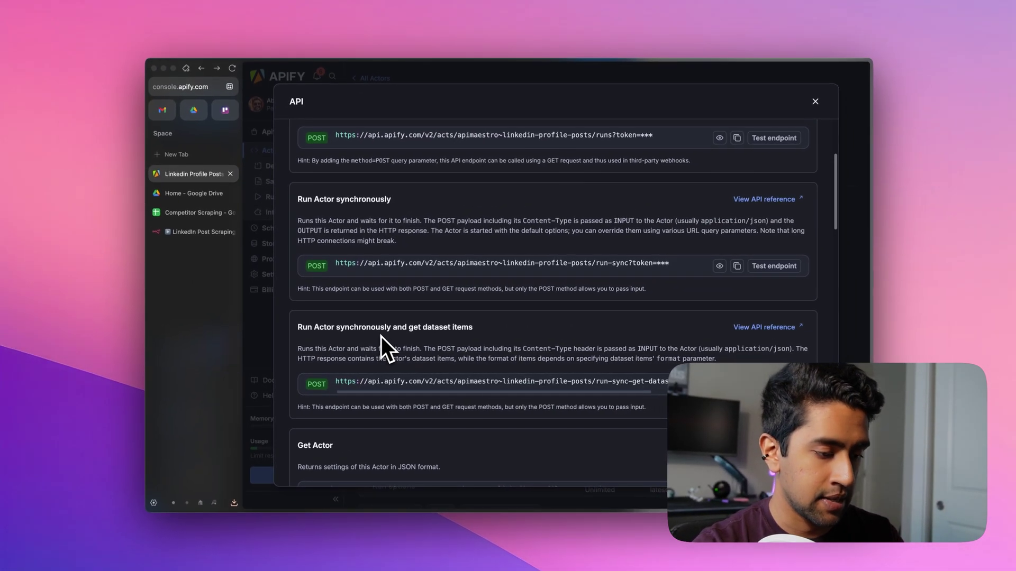
scroll(557, 368, "up", 1)
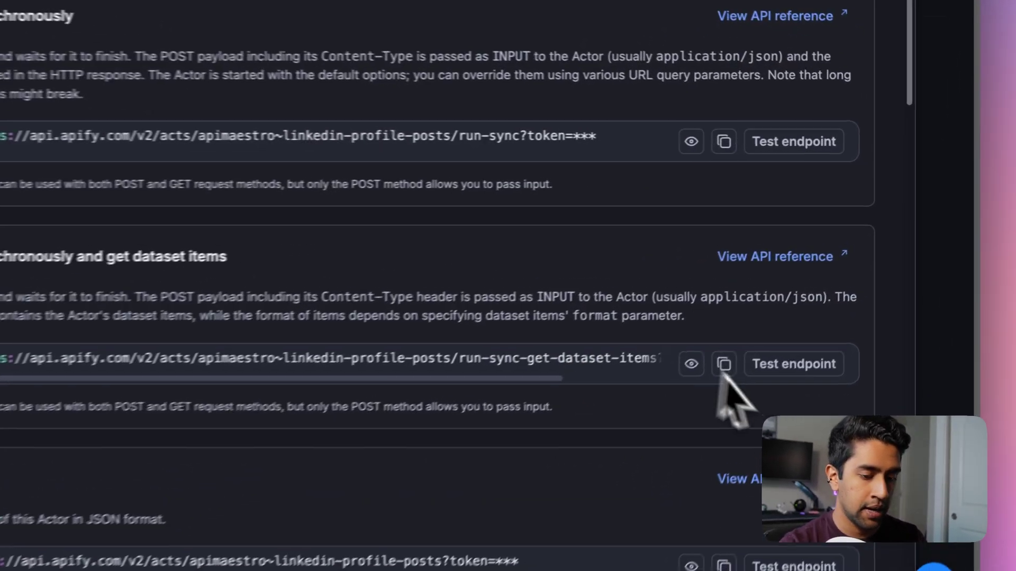
left_click(735, 410)
- Check the API token selection and token management option above the endpoint list, and close the API dialog
scroll(704, 373, "up", 5)
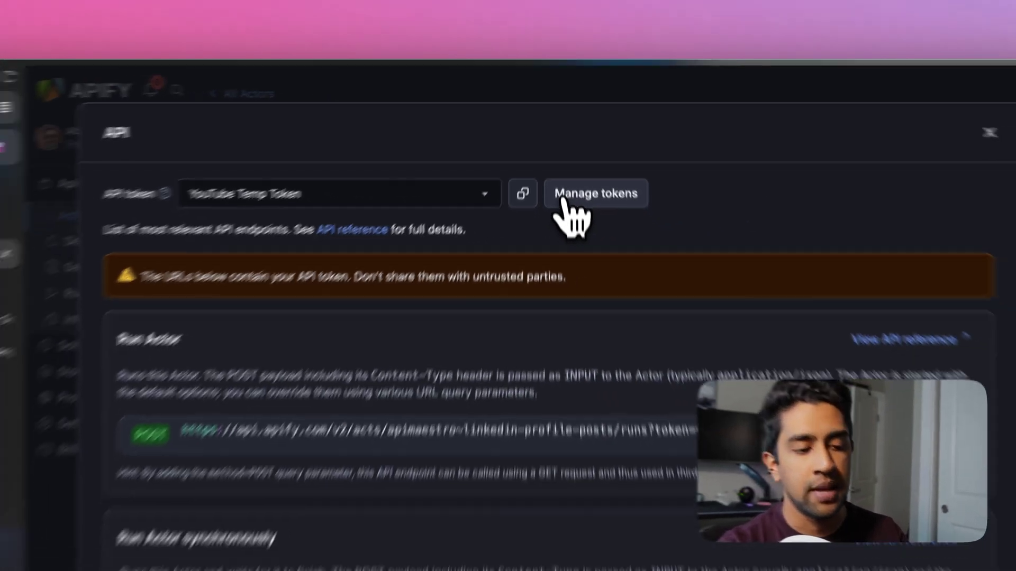
scroll(566, 232, "down", 2)
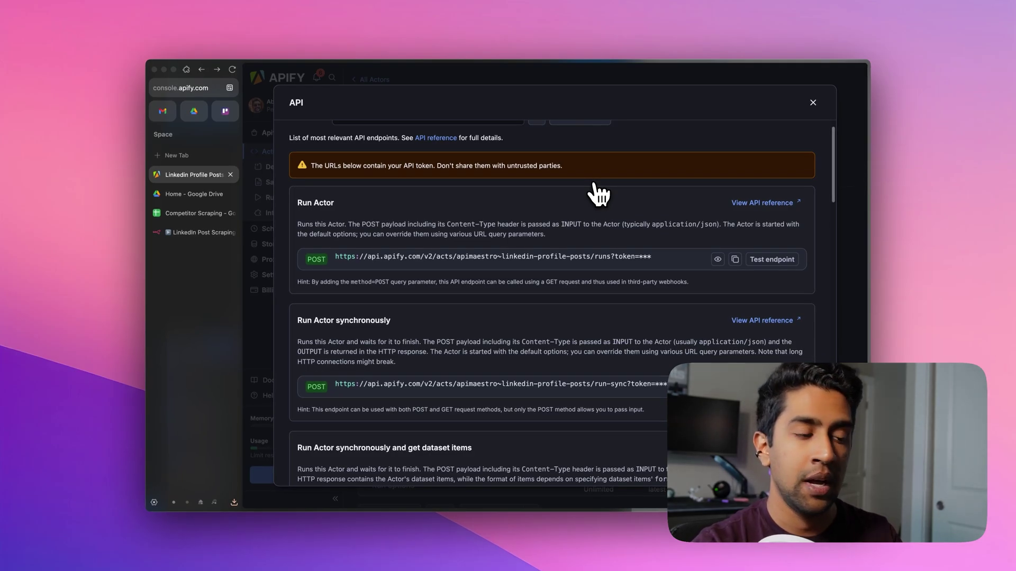
scroll(593, 185, "up", 1)
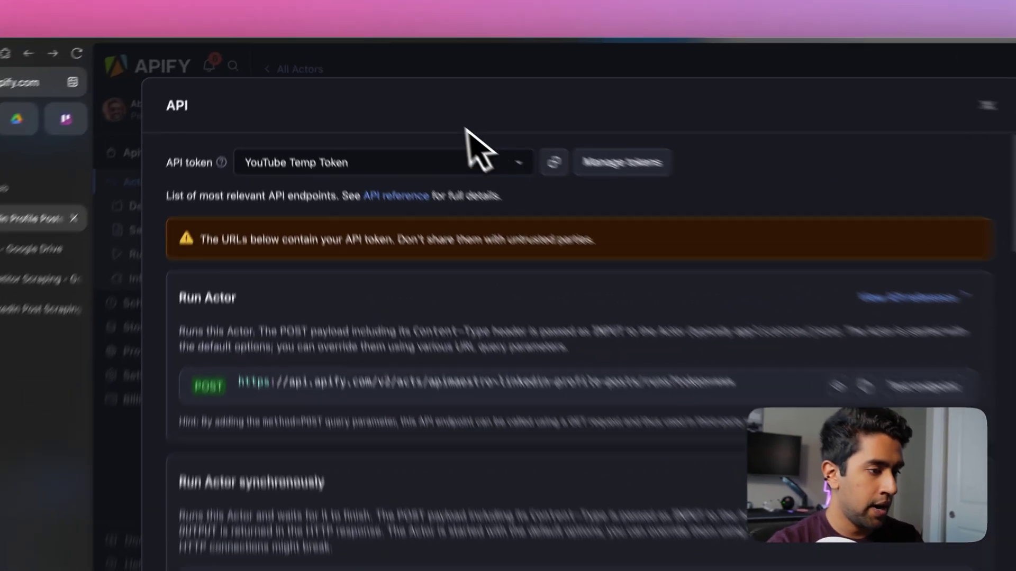
left_click(387, 74)
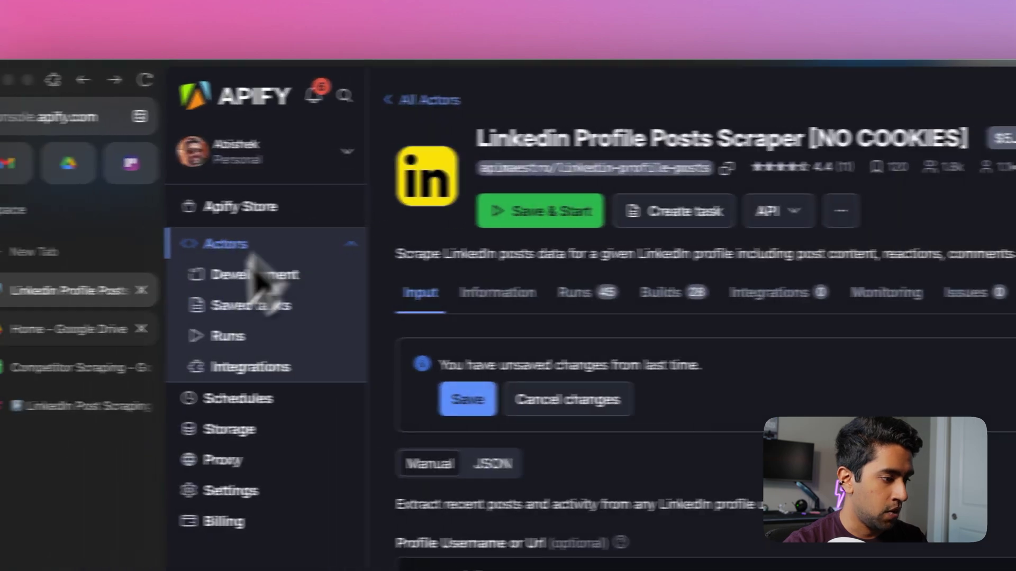
- Switch back to the n8n workflow and add an HTTP Request node to the empty canvas area
left_click(116, 406)
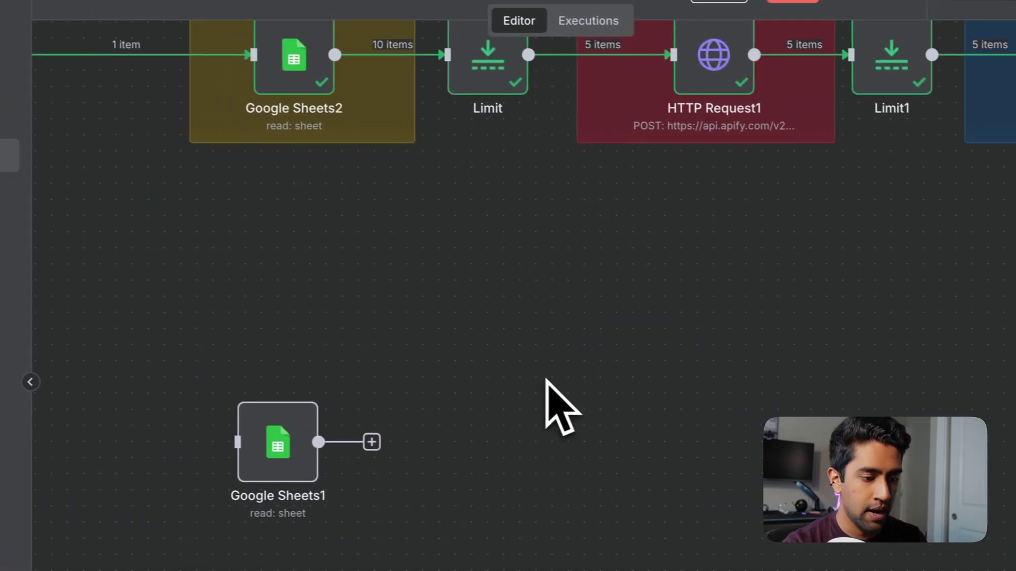
right_click(547, 380)
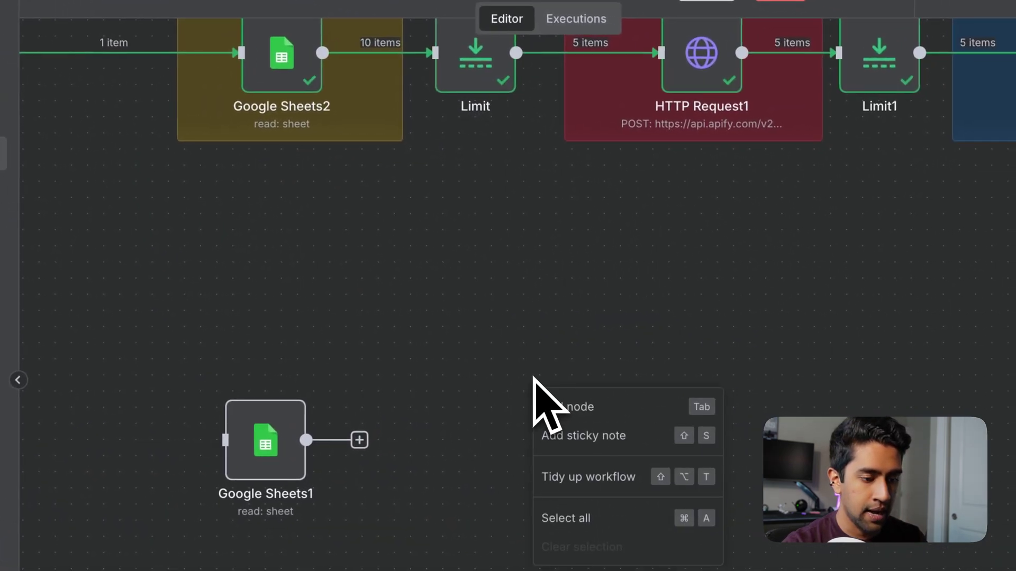
left_click(553, 401)
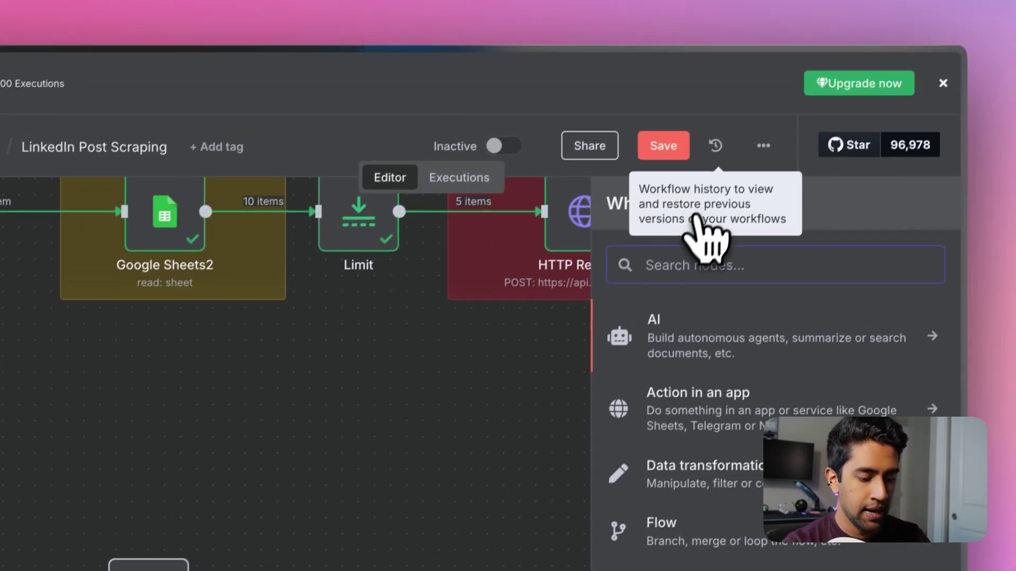
type("http")
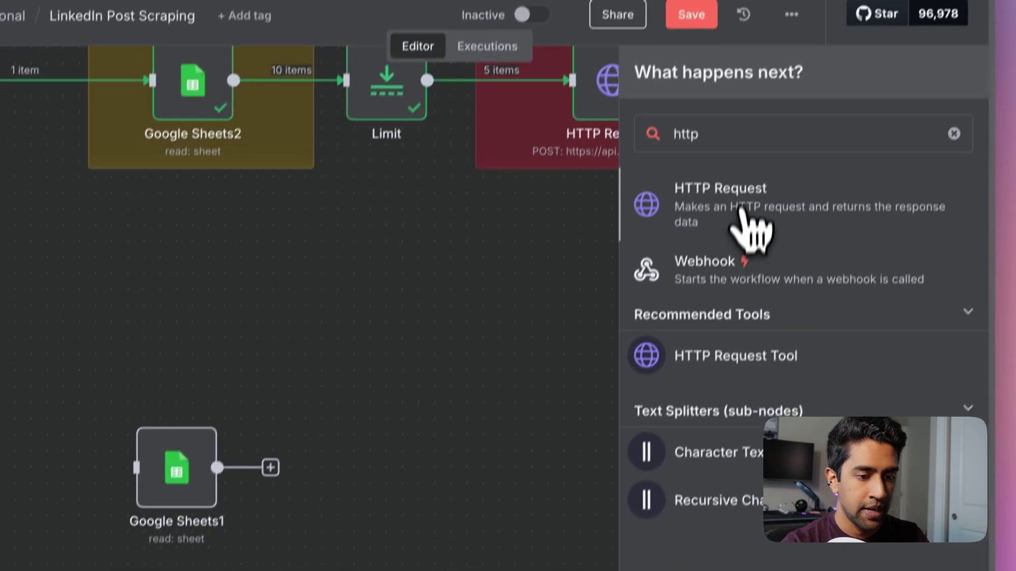
left_click(740, 222)
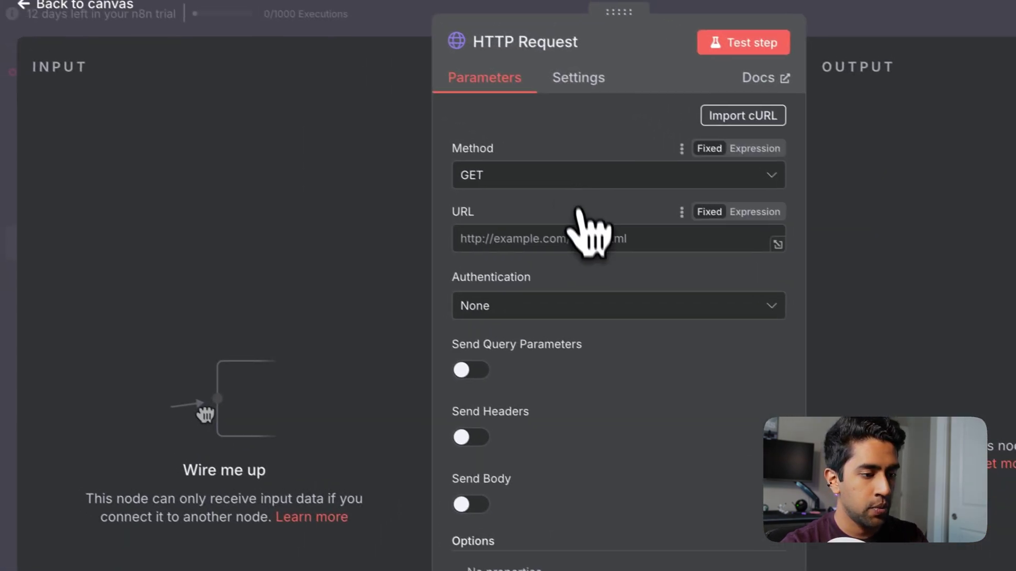
- Set the HTTP Request node's method to POST
left_click(576, 183)
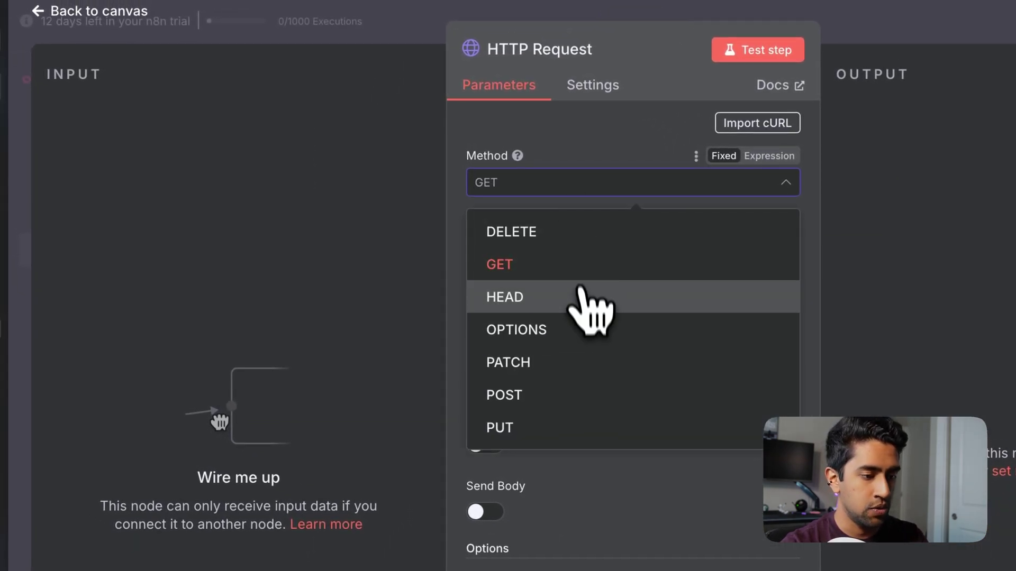
left_click(563, 390)
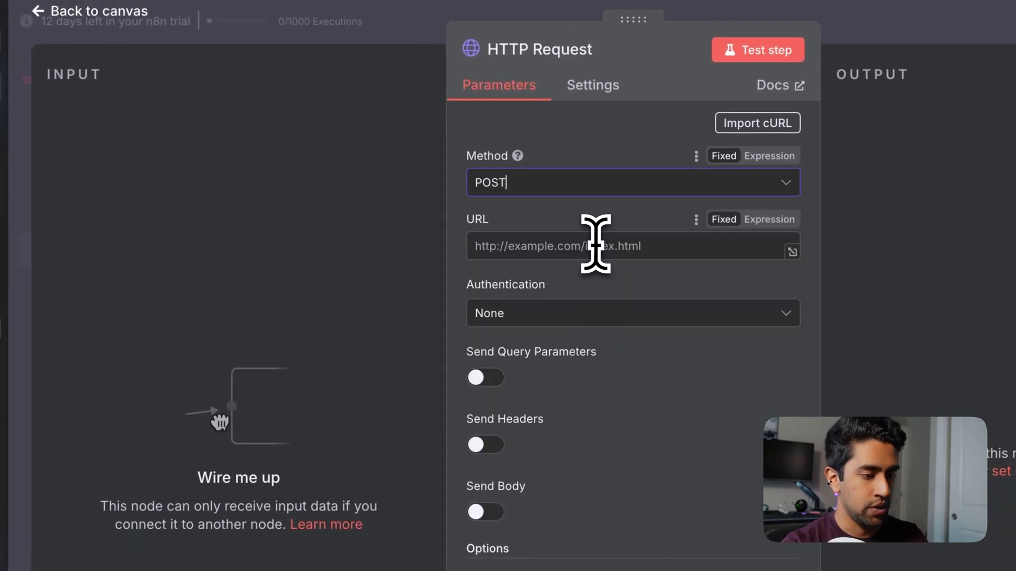
left_click(573, 188)
left_click(581, 392)
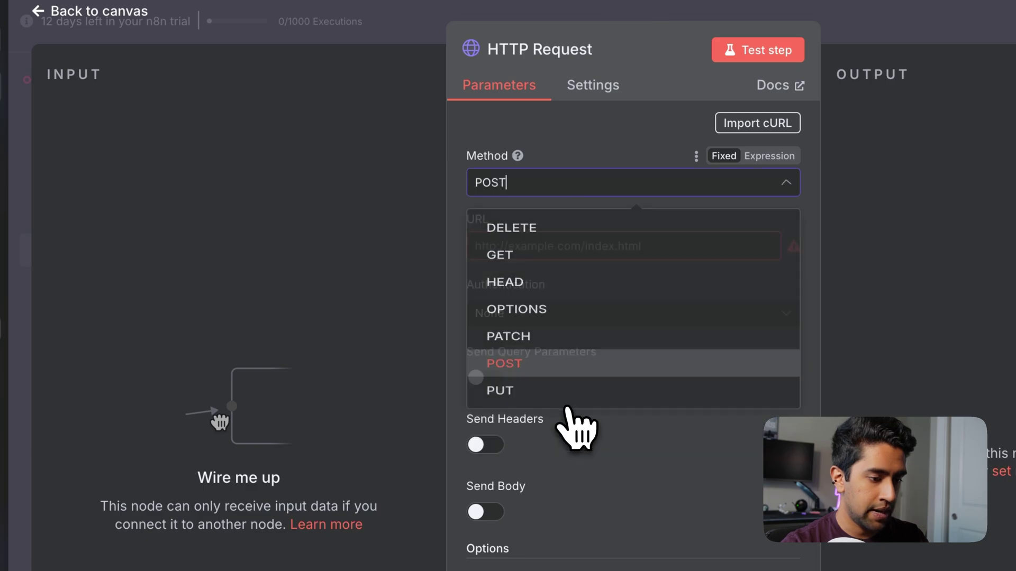
- Paste the copied Apify endpoint URL with its API token as the request URL and check the token parameter
left_click(564, 249)
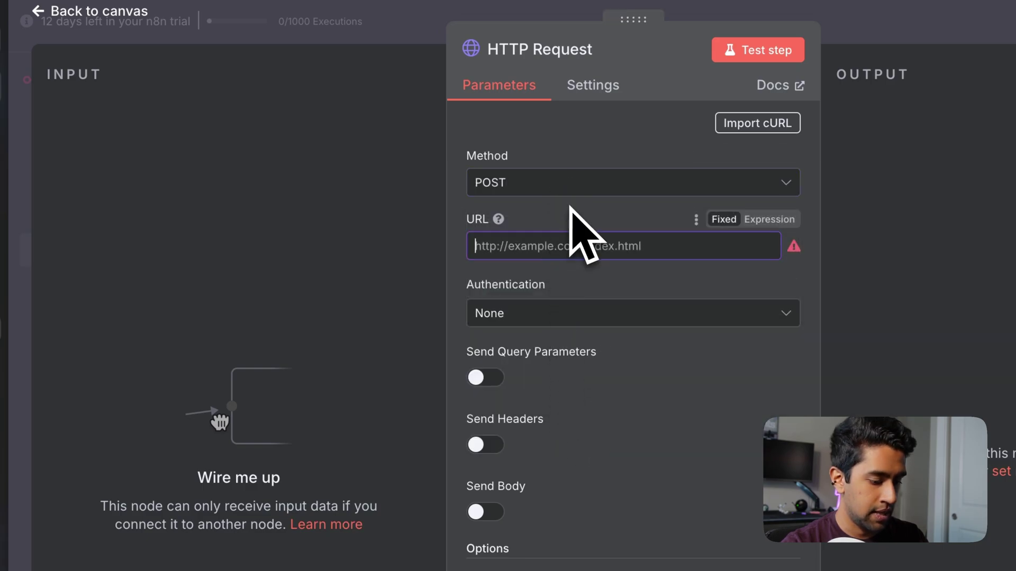
left_click_drag(567, 247, 317, 219)
left_click(571, 247)
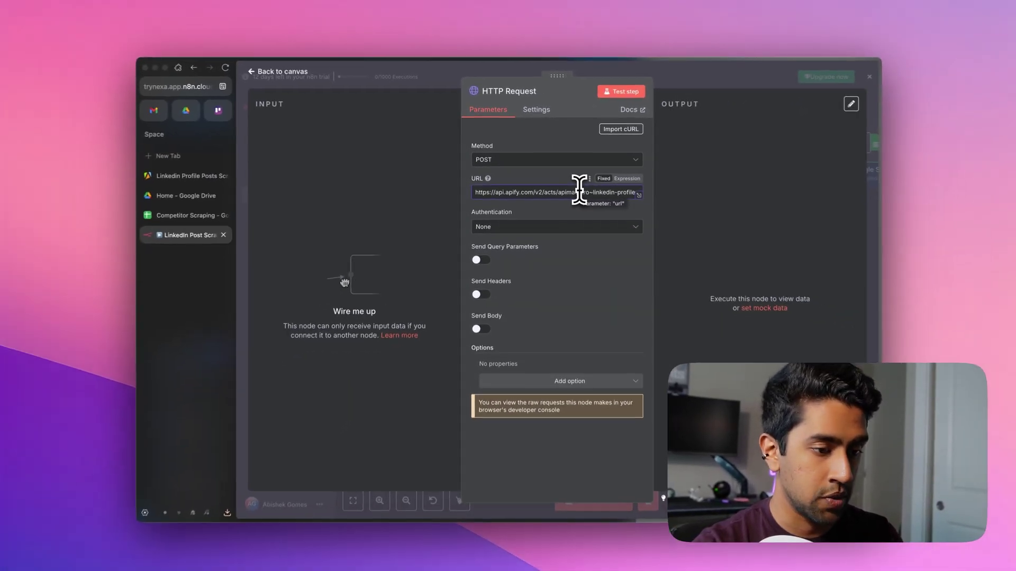
scroll(676, 244, "right", 2)
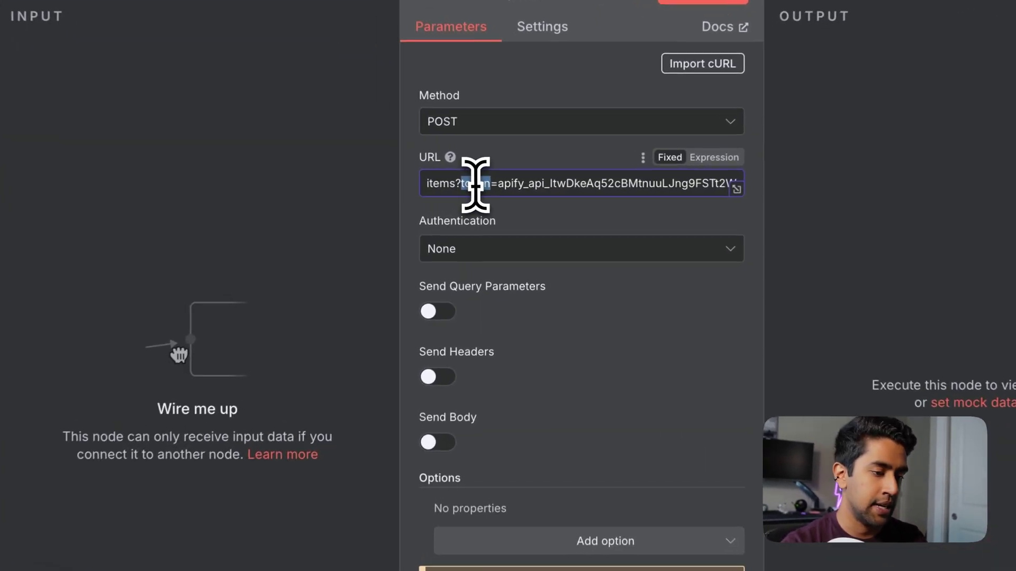
double_click(501, 191)
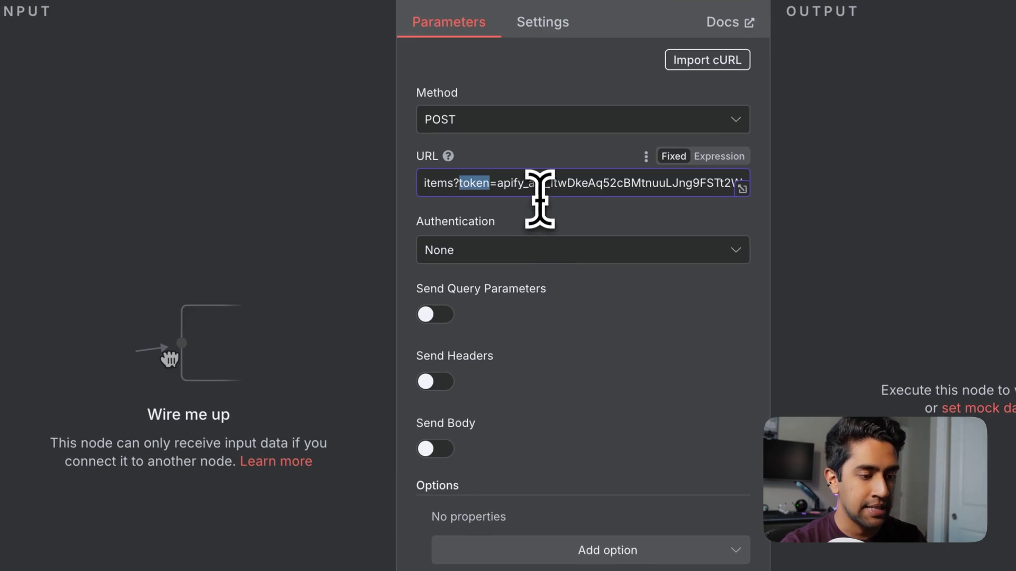
scroll(539, 192, "left", 3)
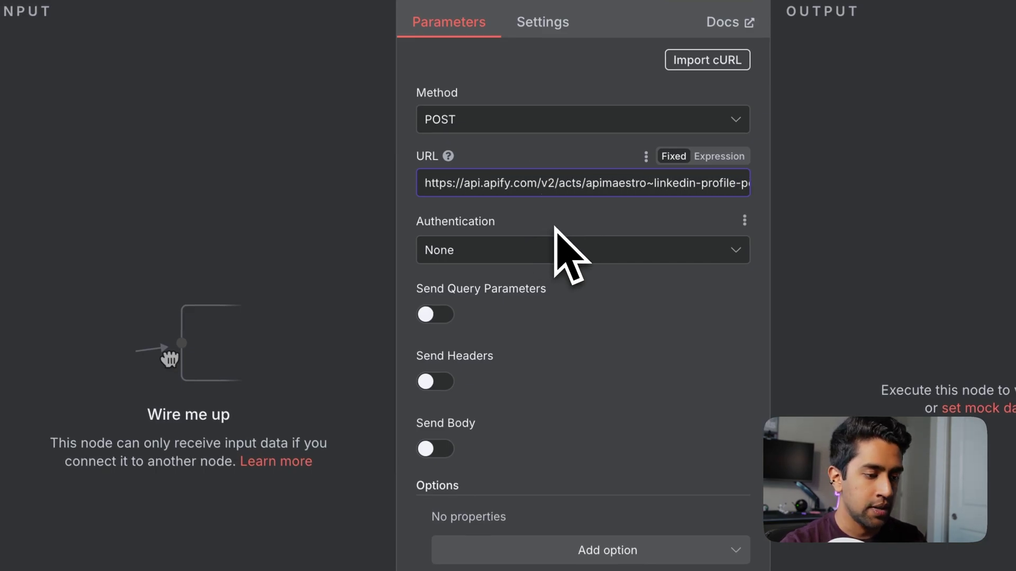
- Enable sending a JSON body in the HTTP Request node
left_click(438, 448)
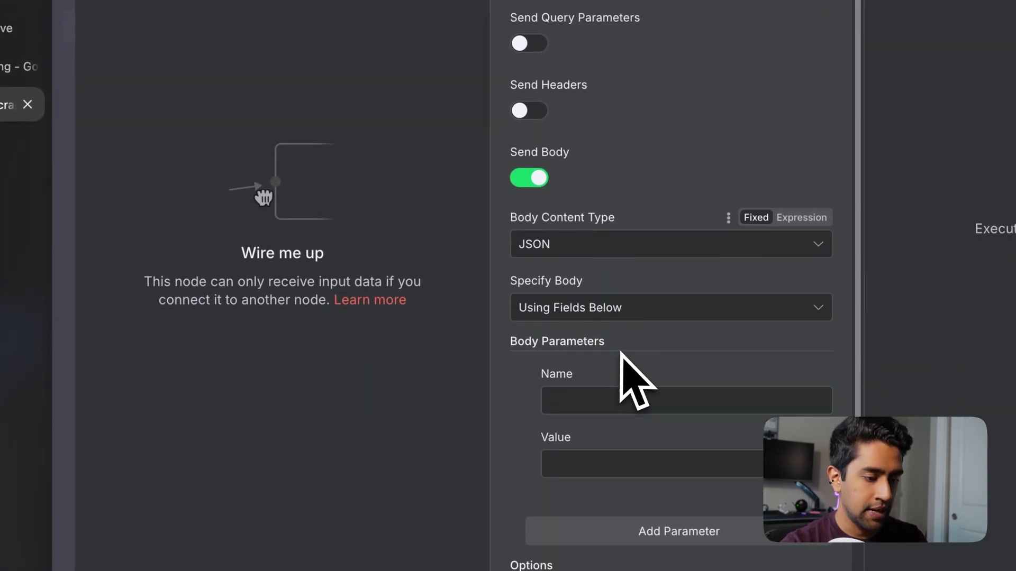
scroll(622, 354, "down", 1)
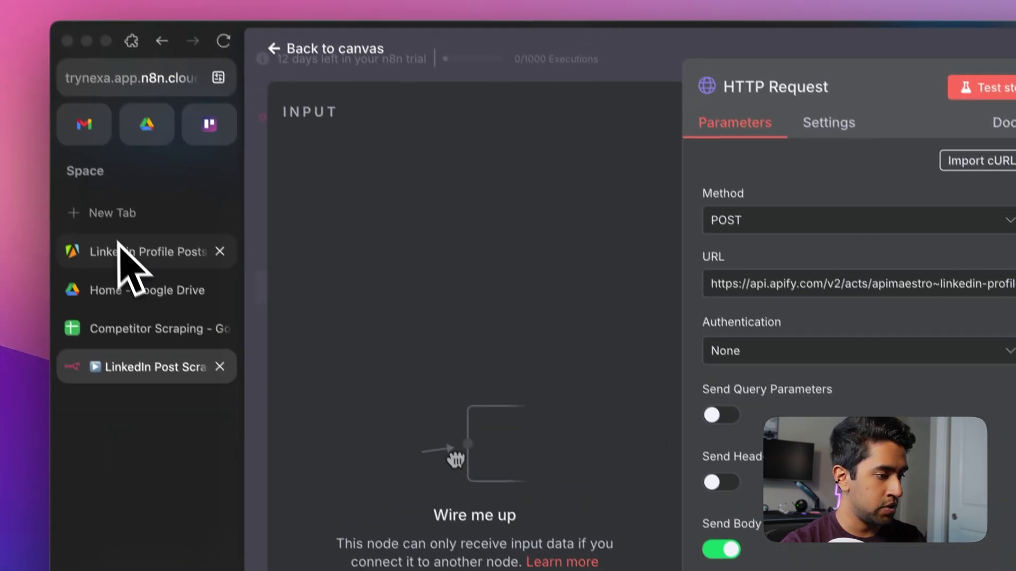
- Switch to the Apify actor's input form, set Profile Username or Url to satyanadella, and check the pagination and result limit fields
left_click(122, 251)
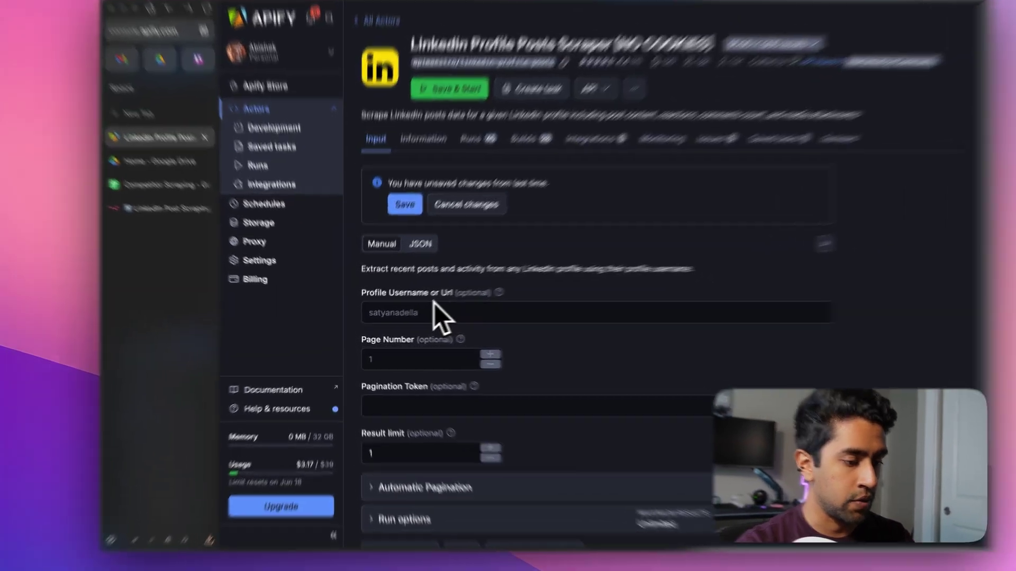
left_click(419, 307)
scroll(466, 341, "down", 1)
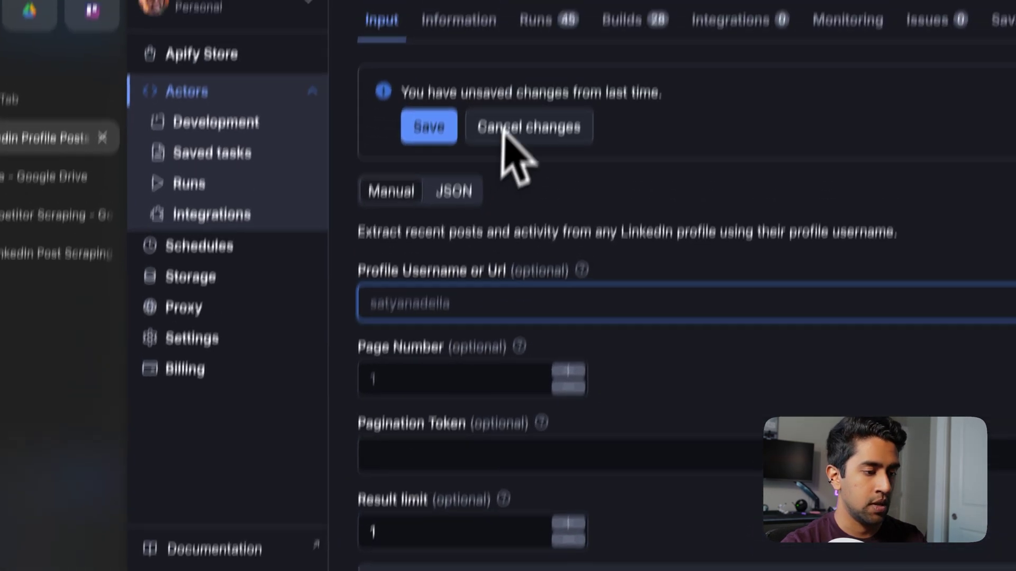
scroll(509, 104, "up", 3)
left_click(486, 160)
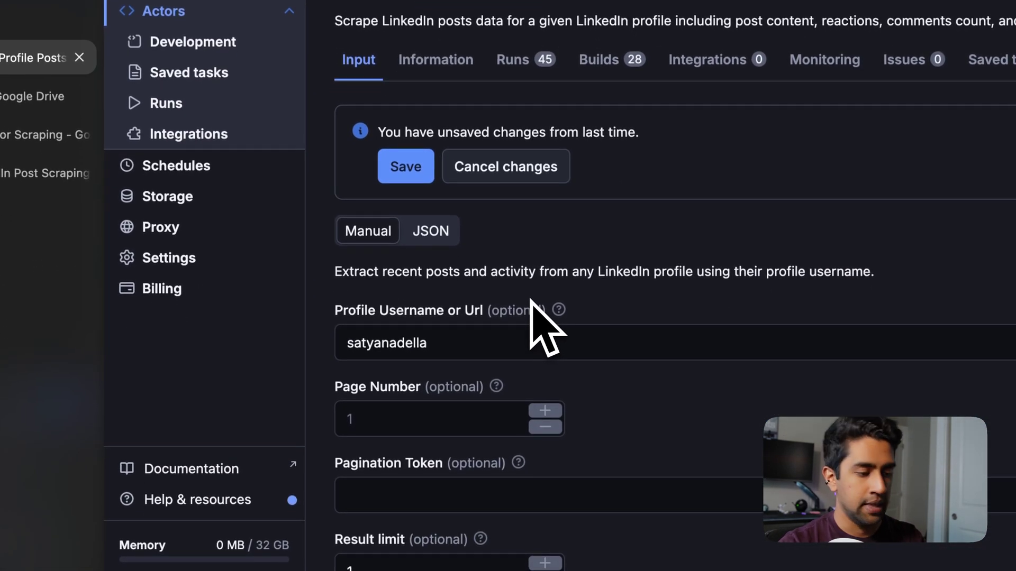
scroll(434, 307, "down", 2)
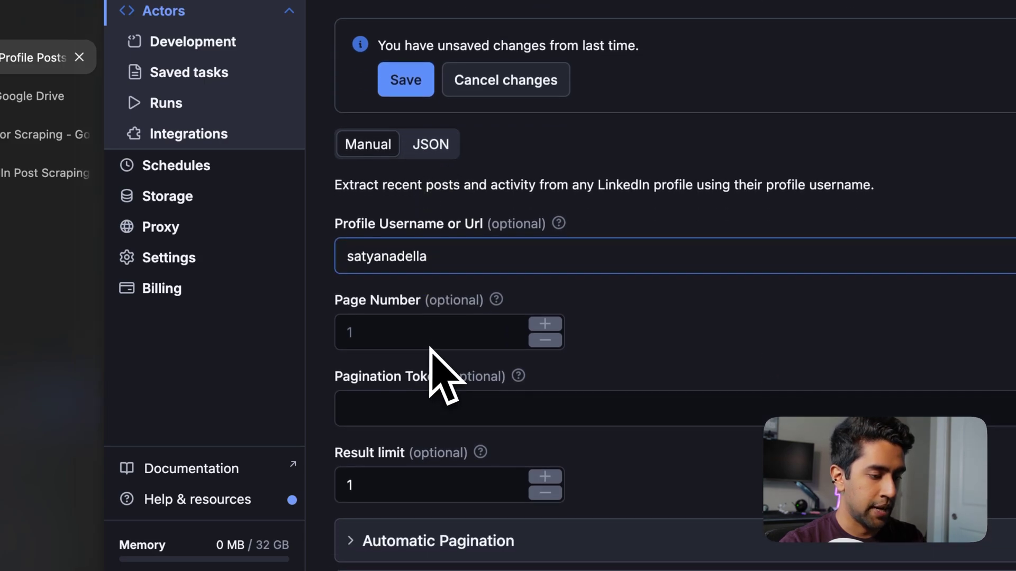
left_click(461, 252)
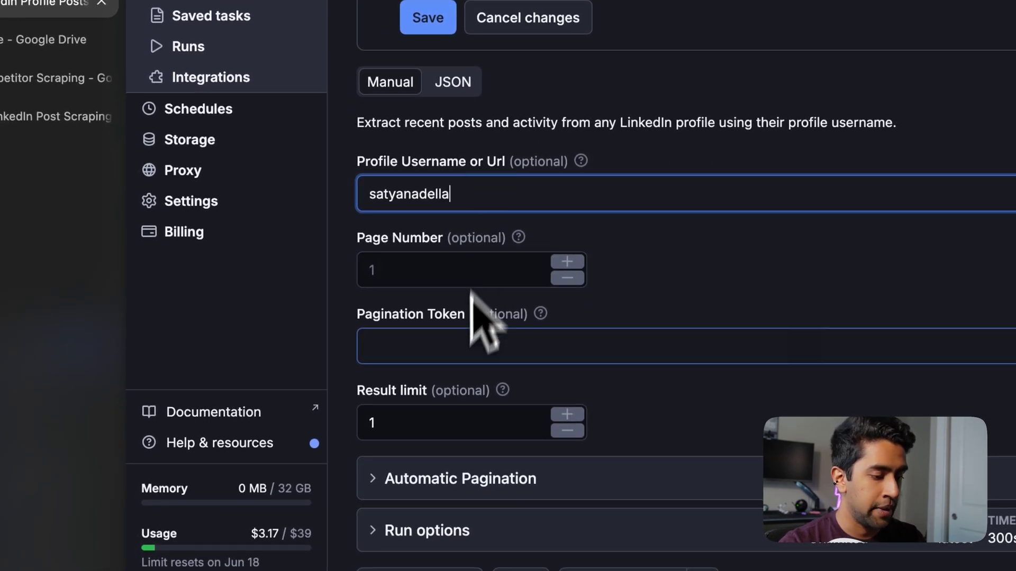
left_click(468, 418)
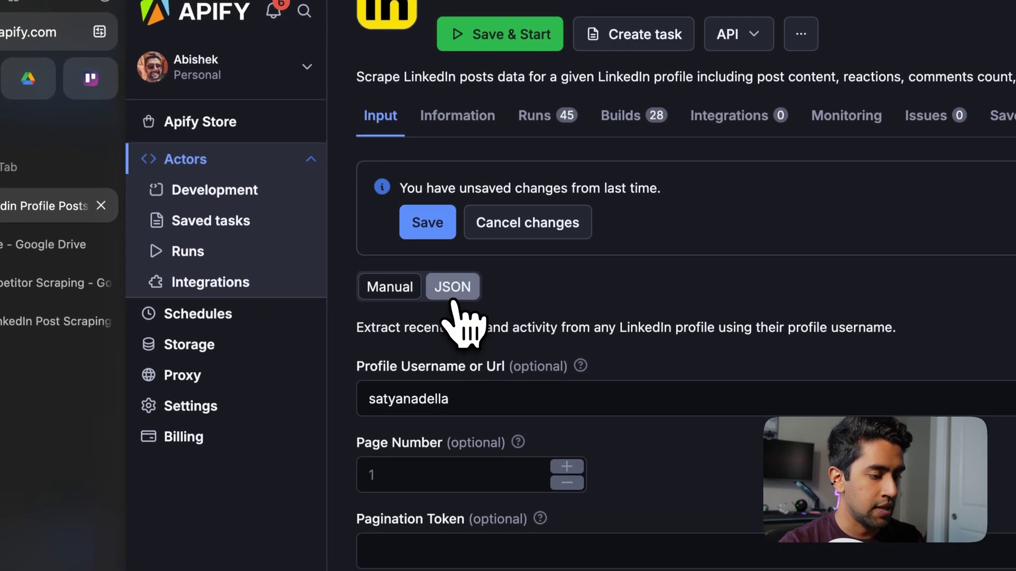
- Copy the actor's input as JSON, paste it into the n8n HTTP Request body specified Using JSON, and close the node
left_click(452, 290)
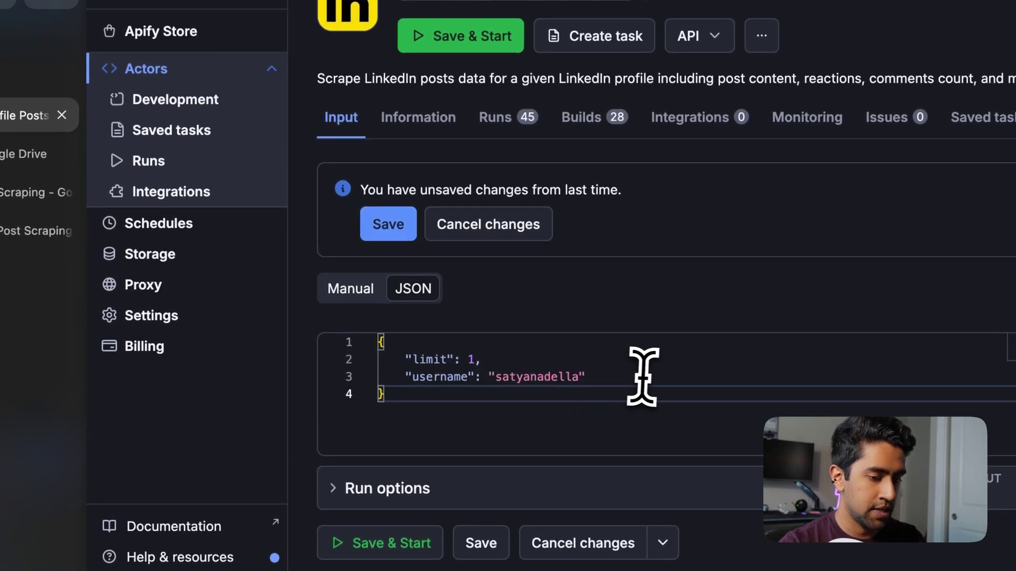
key("ctrl+a")
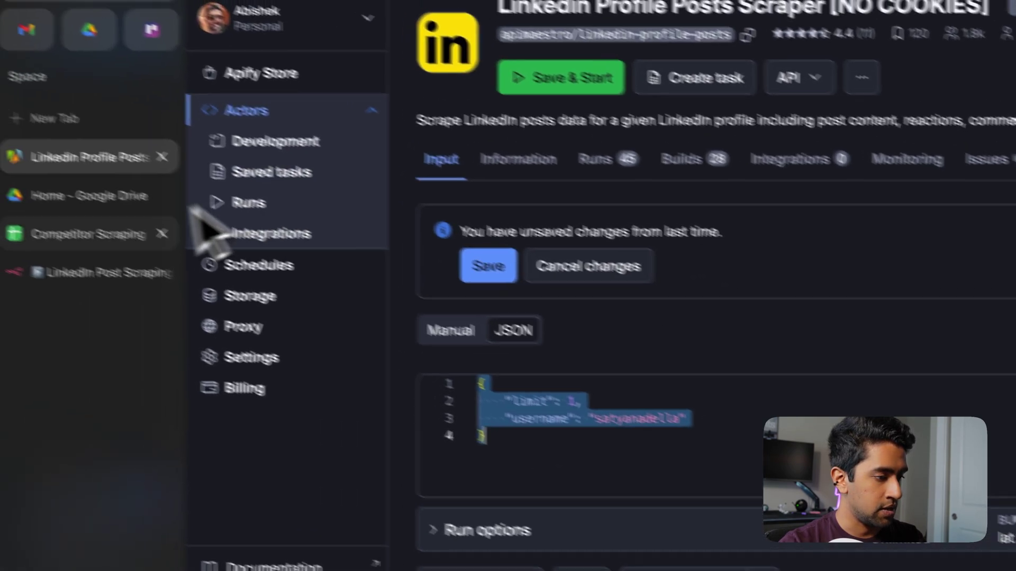
left_click(32, 231)
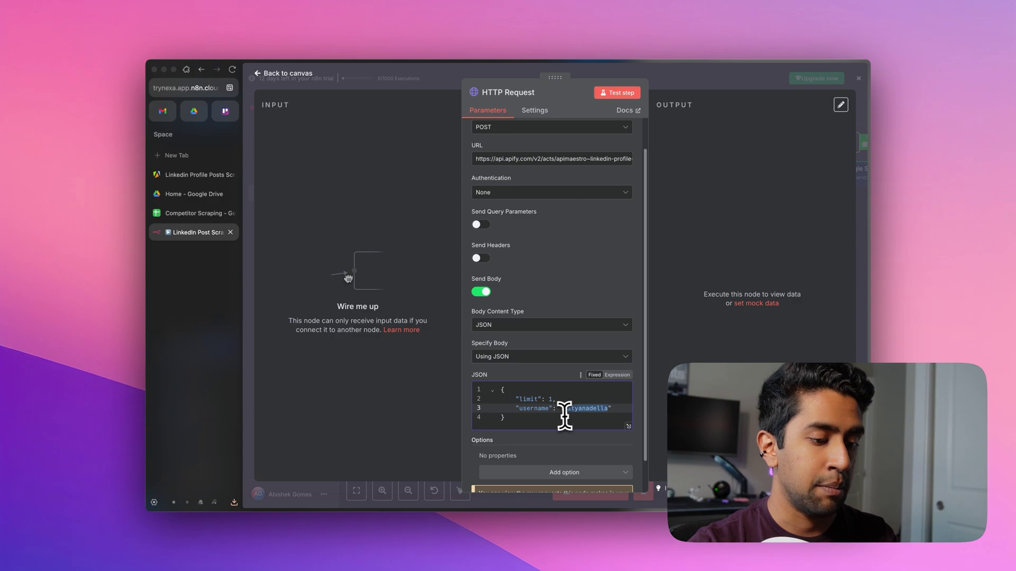
left_click(690, 88)
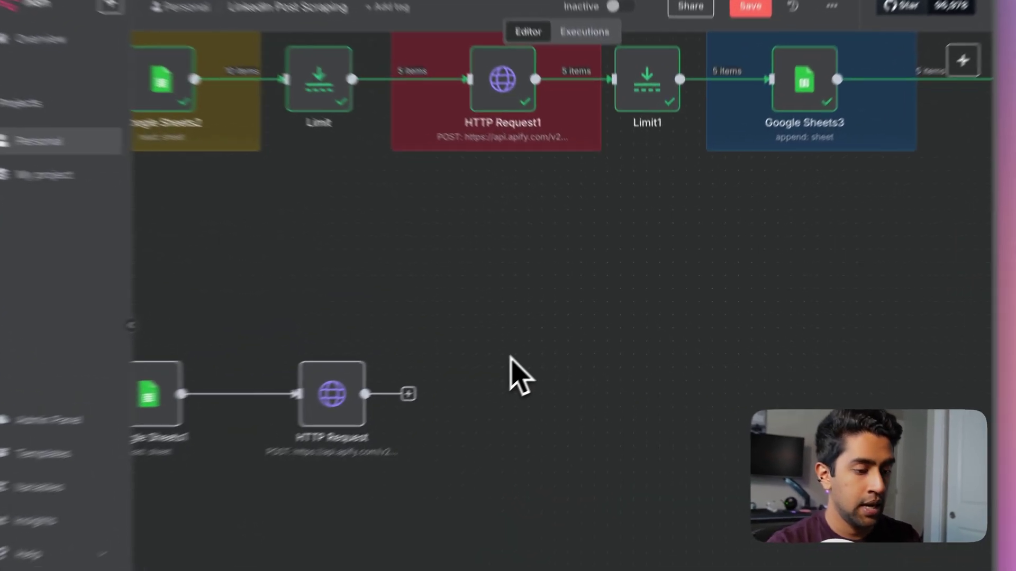
- Add a Google Sheets node with the Append or update row in sheet action after the HTTP Request node
right_click(572, 328)
left_click(582, 337)
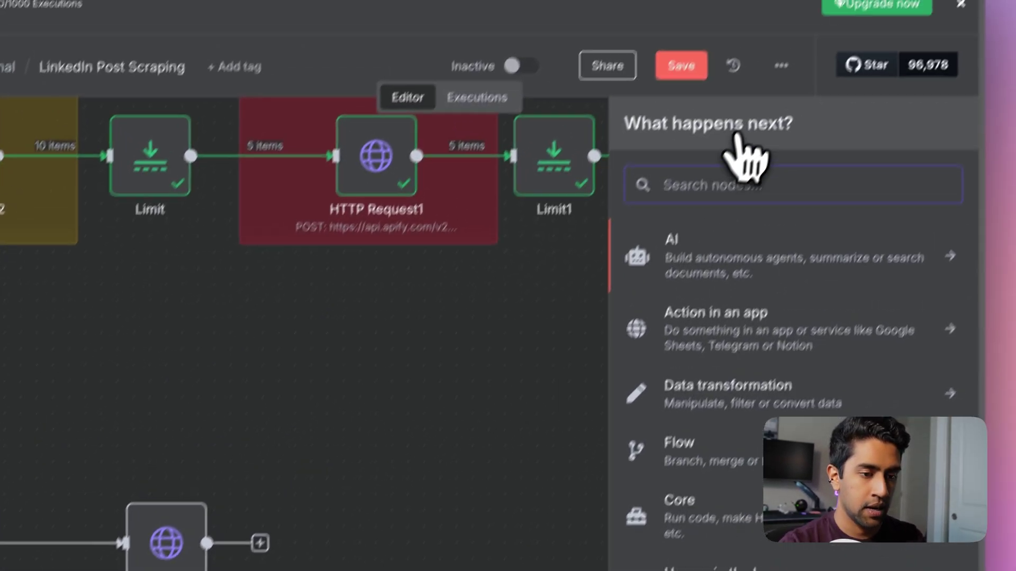
type("gogoel")
key("BackSpace")
key("BackSpace")
key("BackSpace")
key("BackSpace")
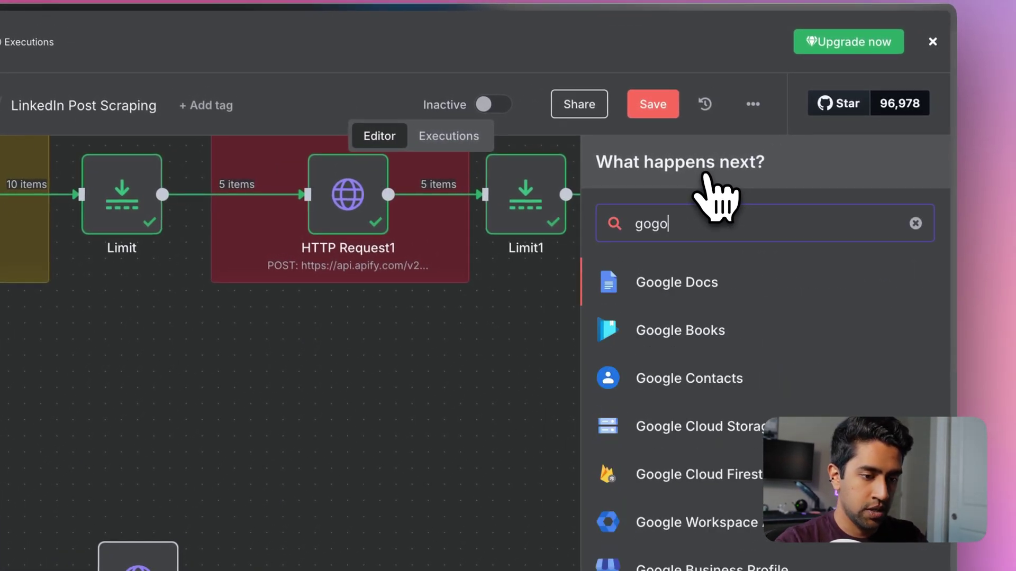
type("ogle sheet")
left_click(714, 294)
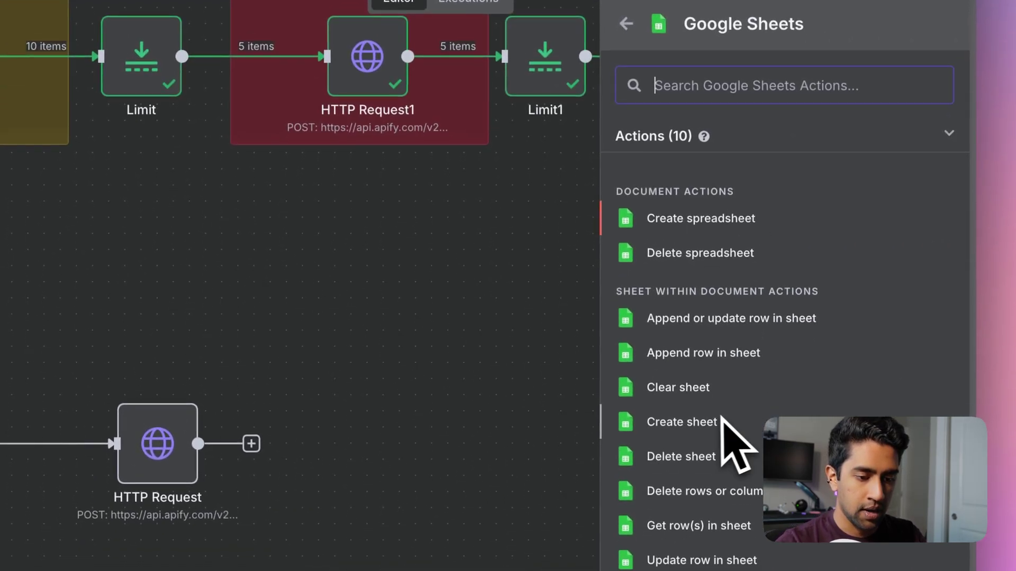
left_click(710, 318)
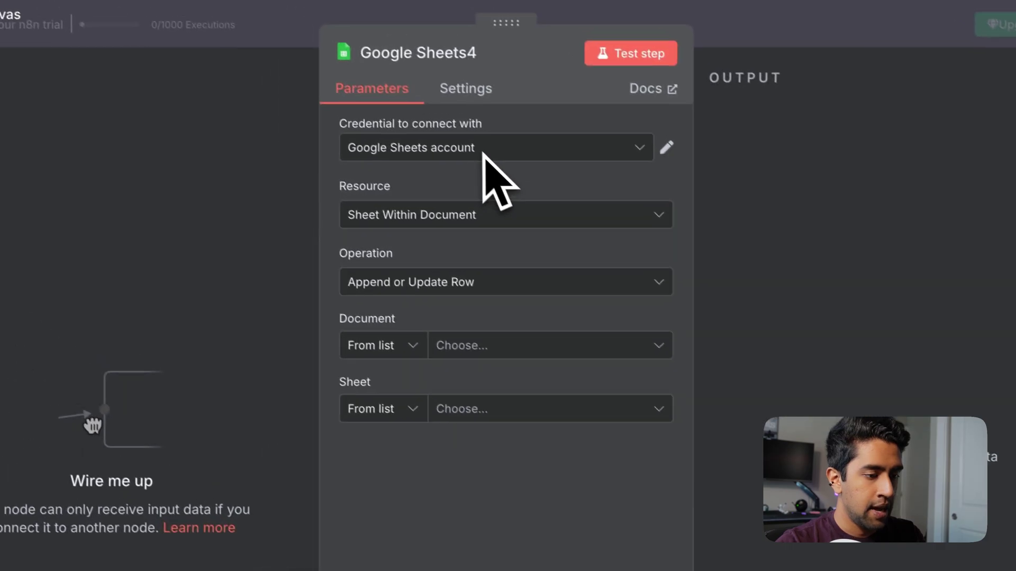
- Set the new Google Sheets node's document to Competitor Scraping and its sheet to Competitor Posts
left_click(341, 223)
left_click(551, 270)
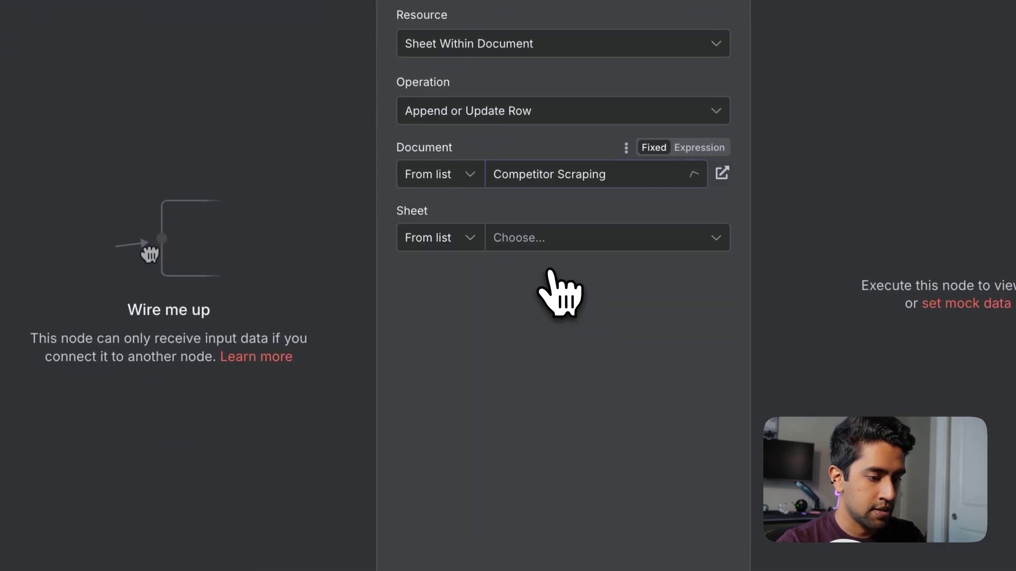
left_click(577, 238)
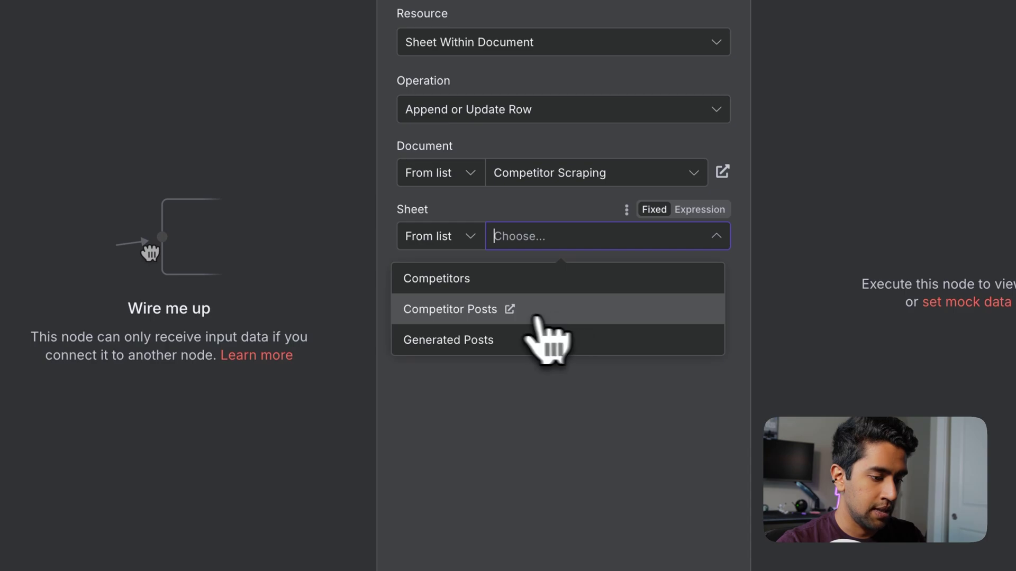
left_click(462, 312)
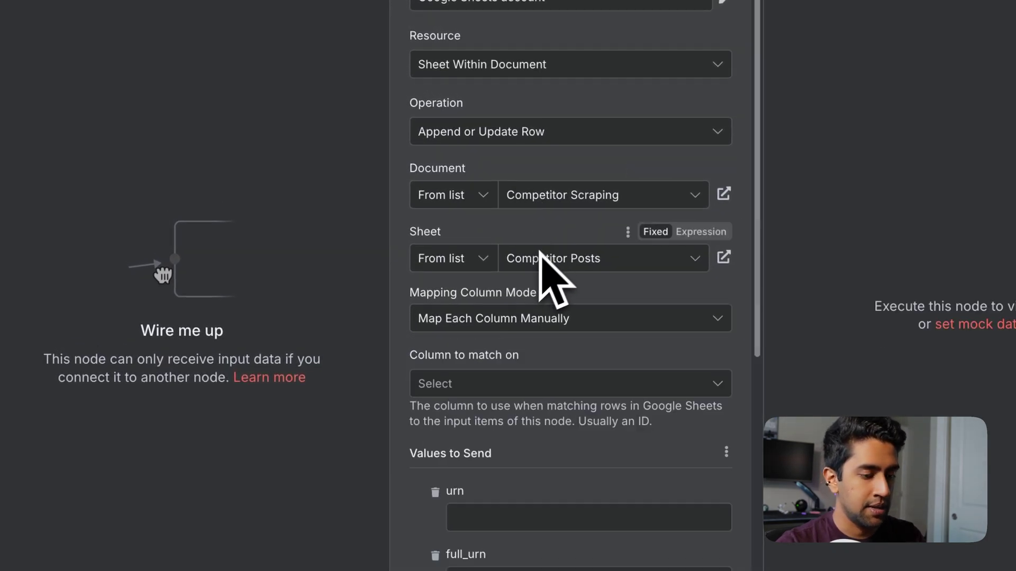
- Set the node's mapping column mode to Map Automatically and return to the canvas
left_click(545, 320)
left_click(523, 415)
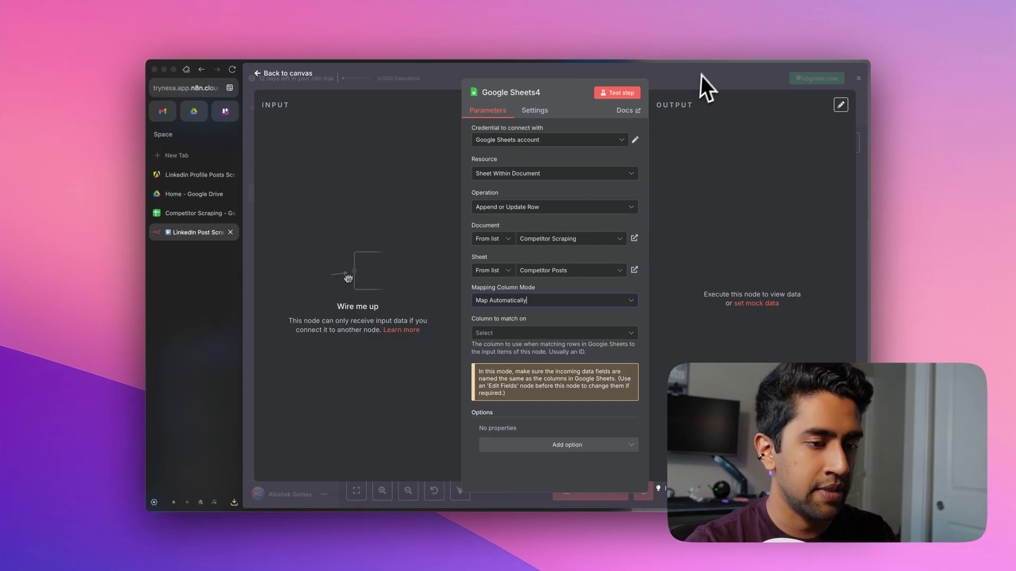
key("Escape")
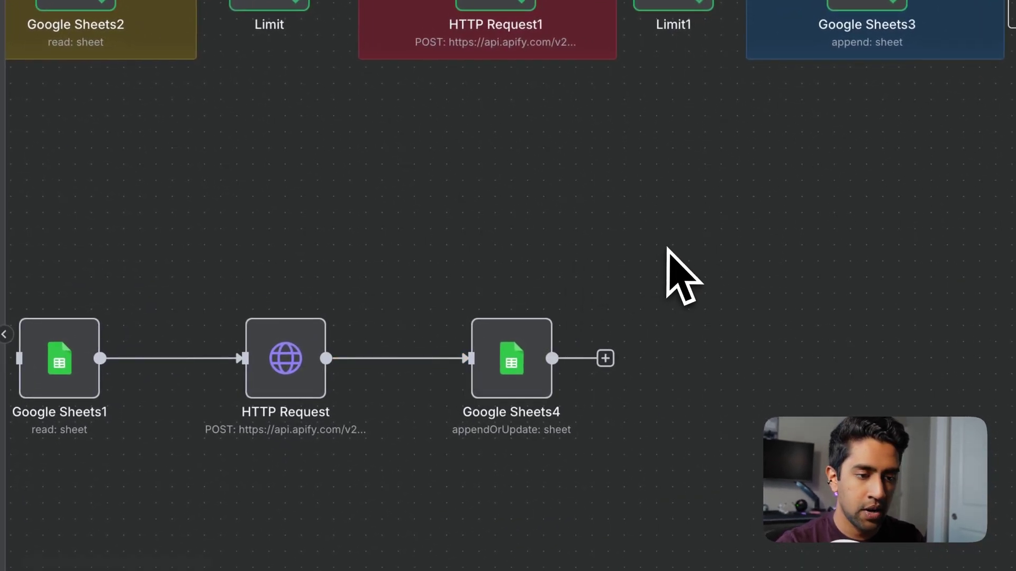
- Add an Anthropic Chat Model node near the end of the new Google Sheets chain
scroll(668, 249, "right", 5)
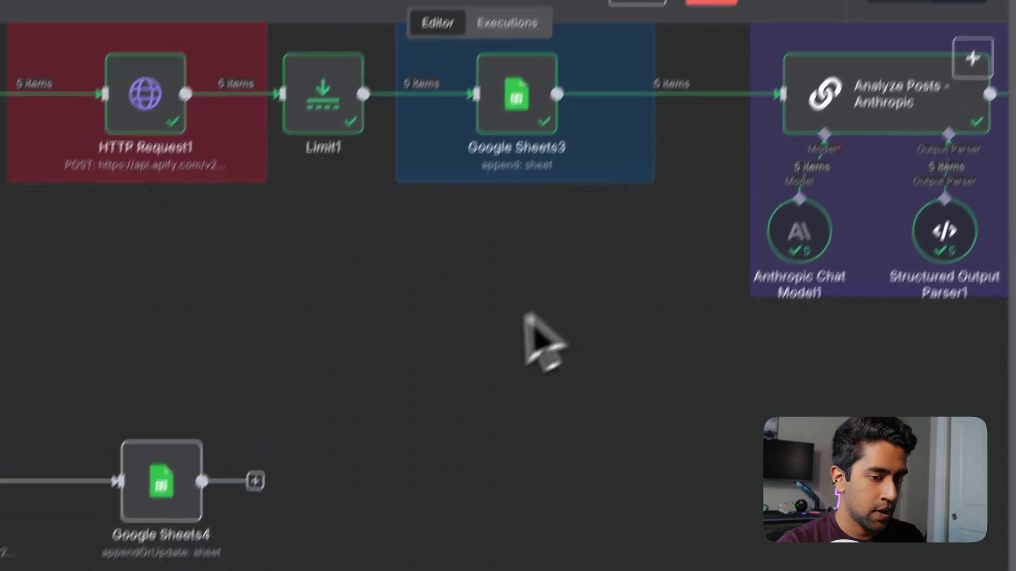
right_click(343, 455)
left_click(370, 479)
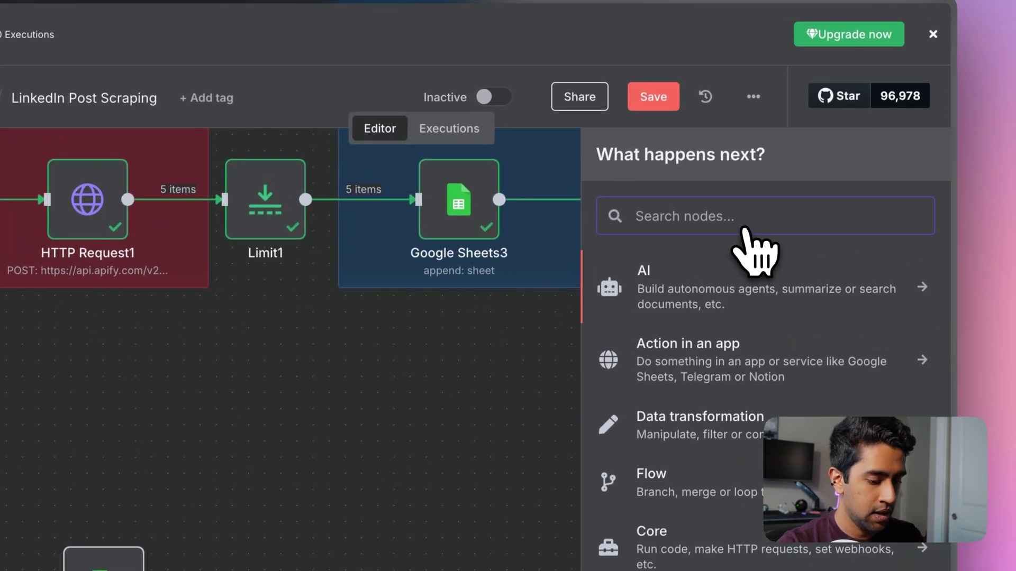
type("llm")
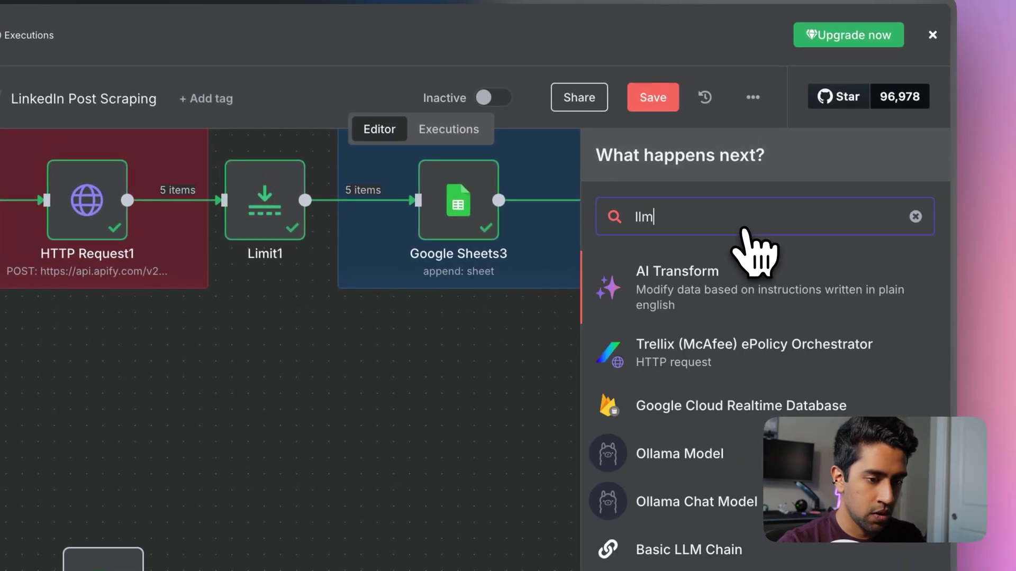
key("BackSpace")
key("BackSpace")
key("BackSpace")
type("anthro")
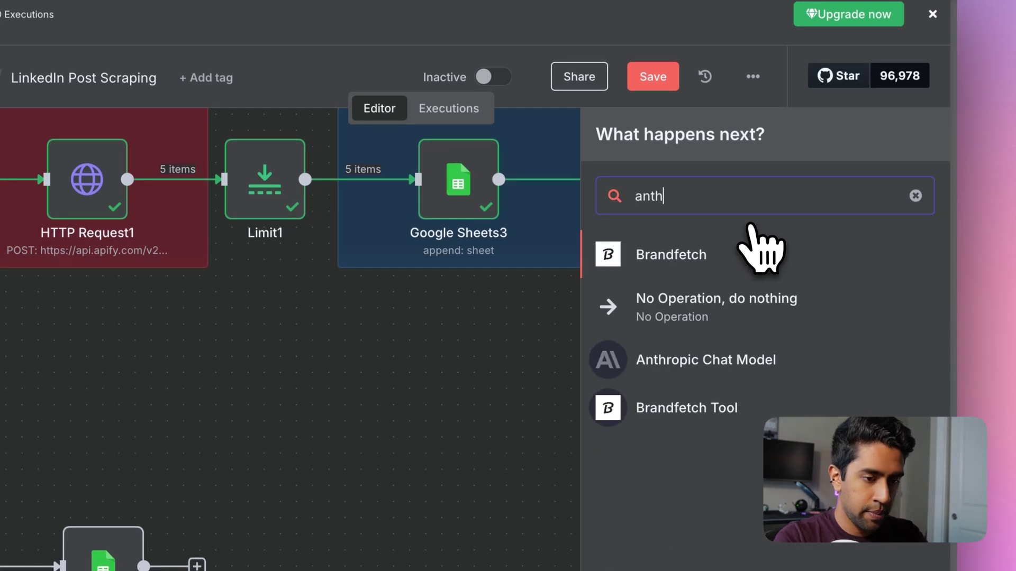
left_click(788, 254)
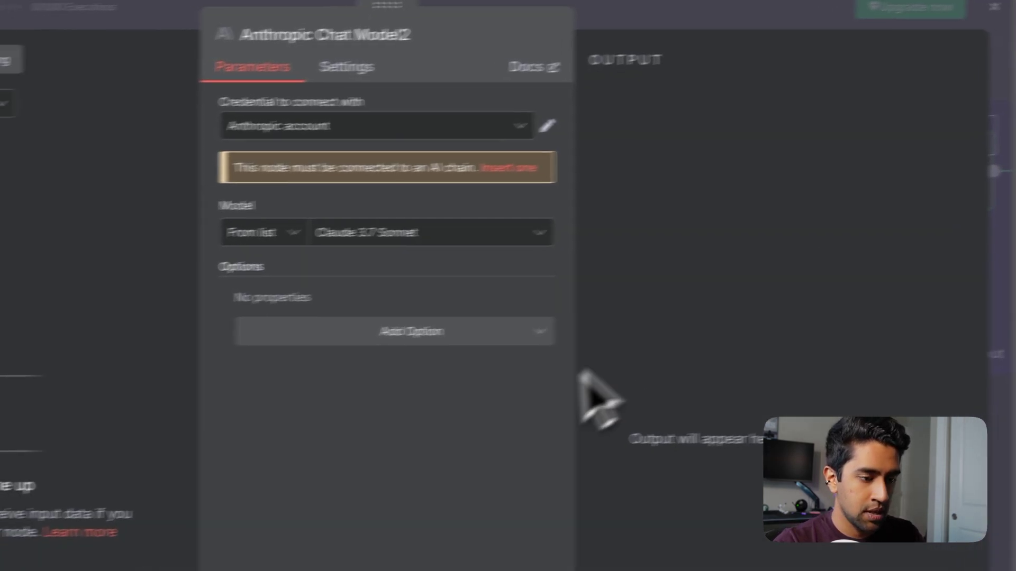
- Review the available Claude models and the new Anthropic credential form with its API key field, and close the form without saving
left_click(492, 219)
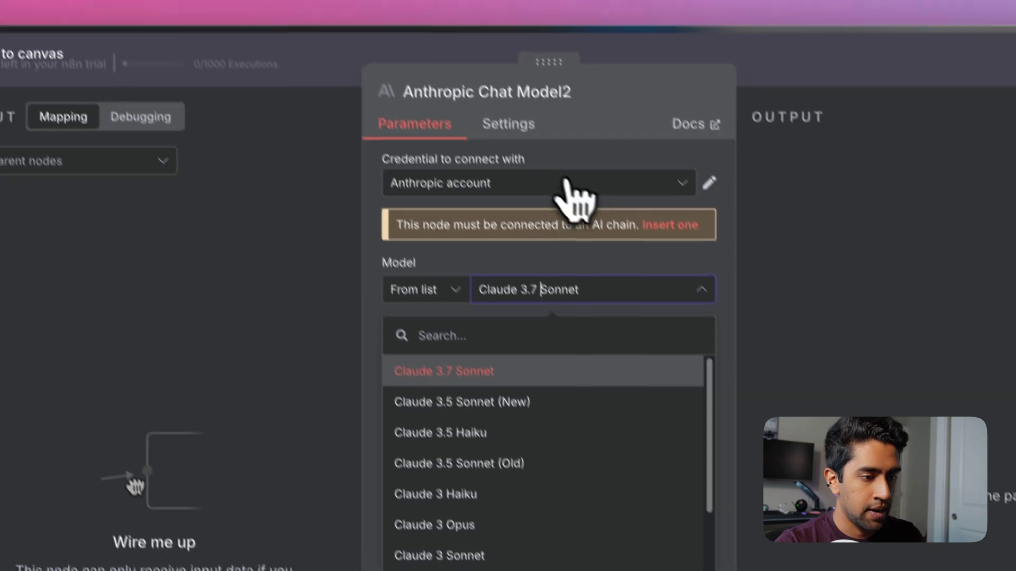
left_click(514, 95)
left_click(571, 200)
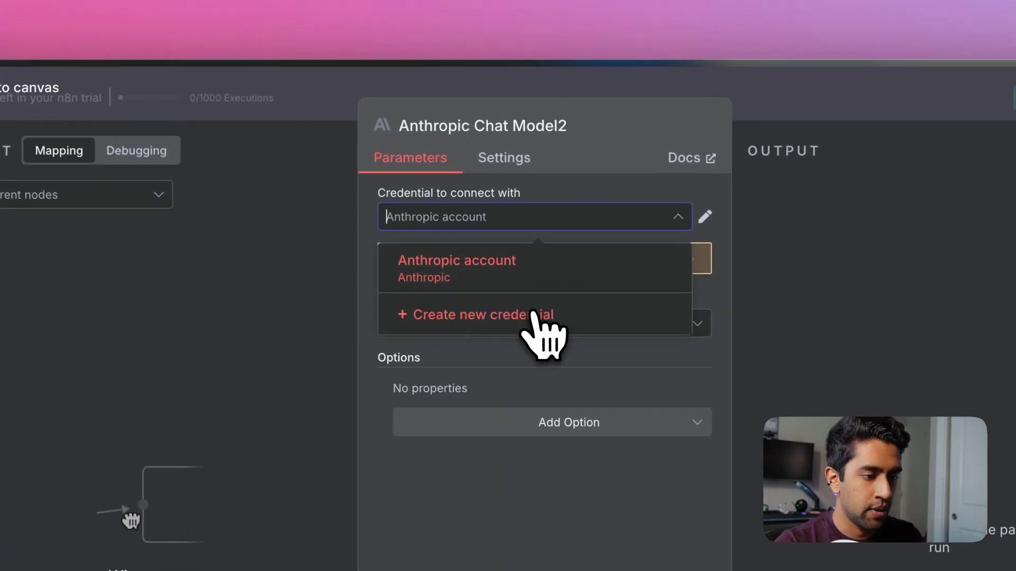
left_click(532, 315)
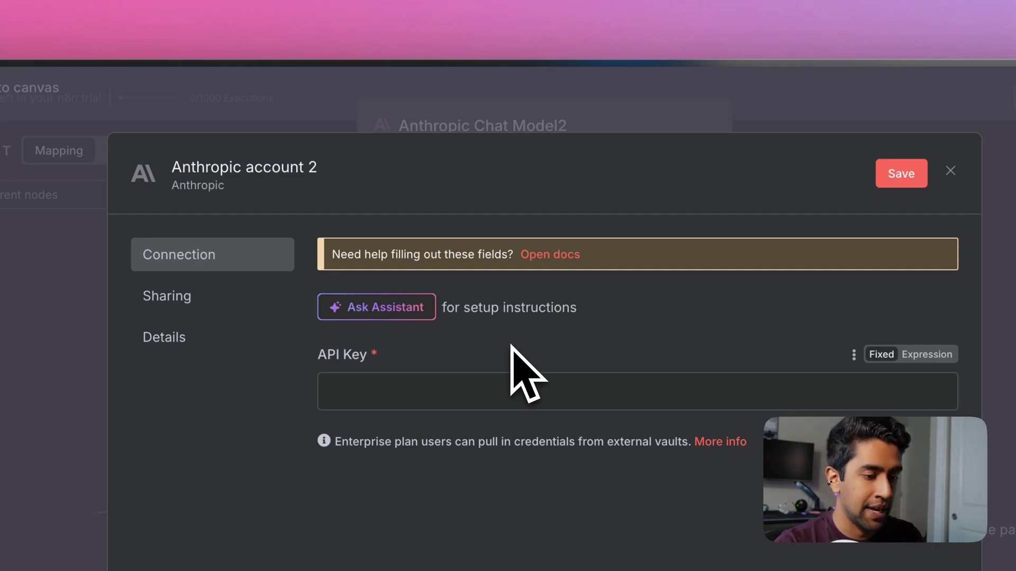
key("Escape")
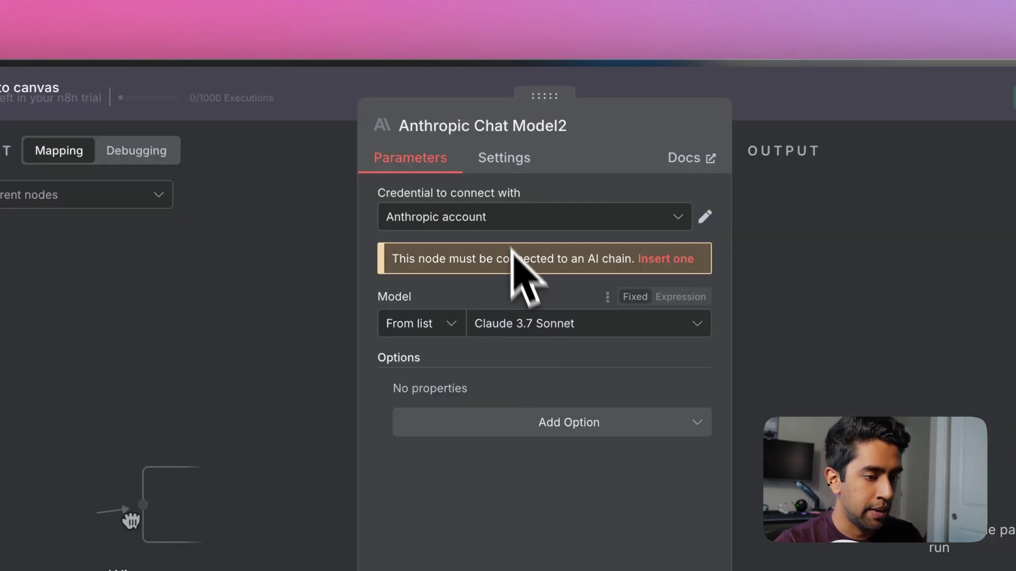
- Select Claude 3.7 Sonnet as the Anthropic Chat Model's model and return to the canvas
left_click(519, 324)
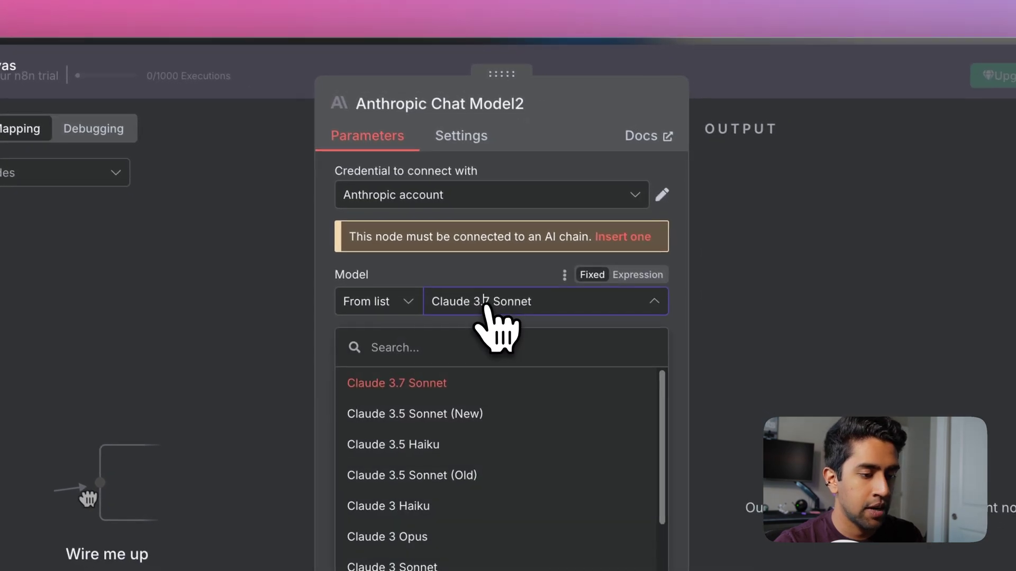
left_click(459, 377)
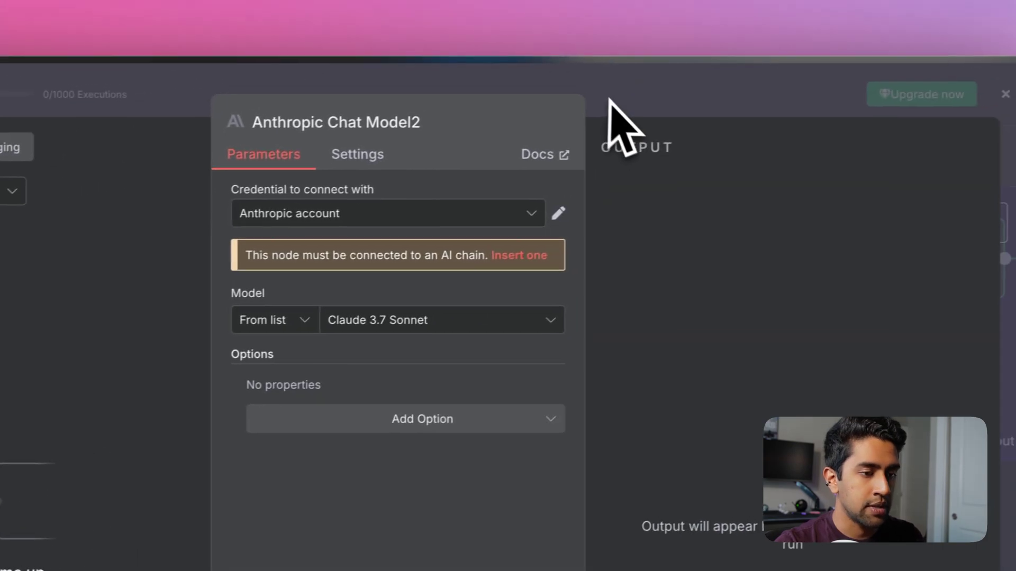
left_click(594, 95)
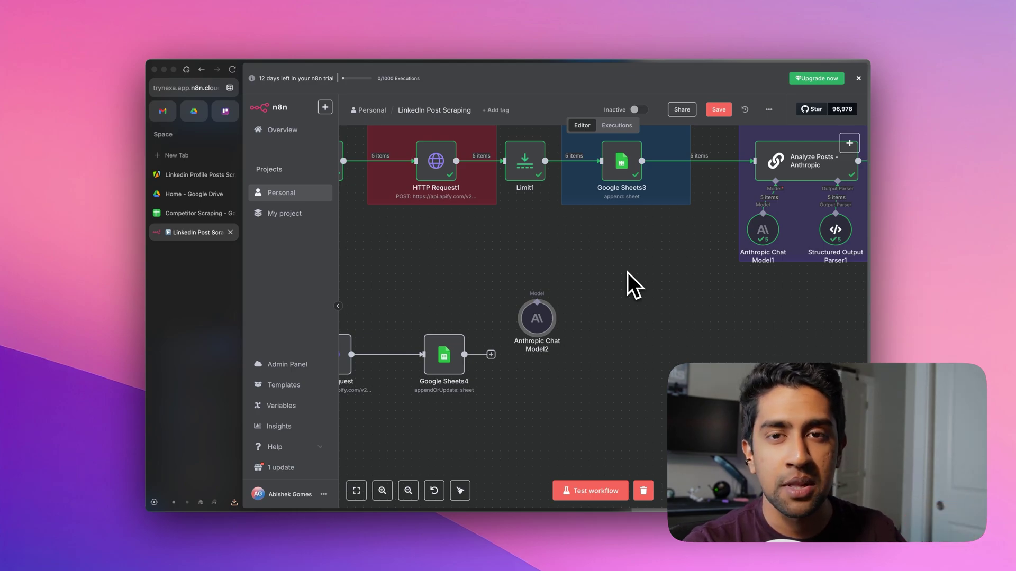
- Move the unconnected Anthropic Chat Model node down, to the lower right of the last Google Sheets node
scroll(627, 271, "down", 3)
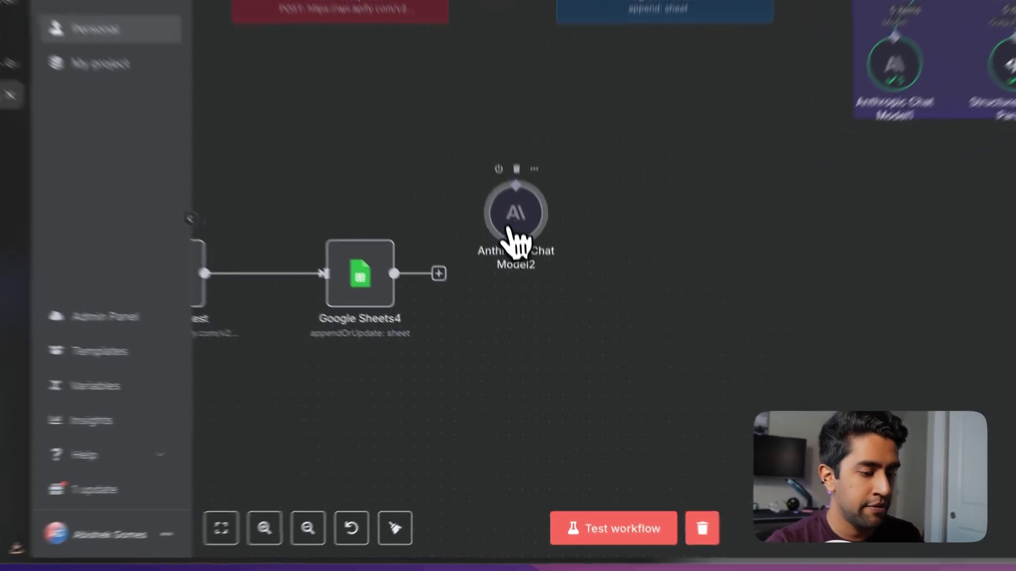
left_click_drag(531, 316, 535, 388)
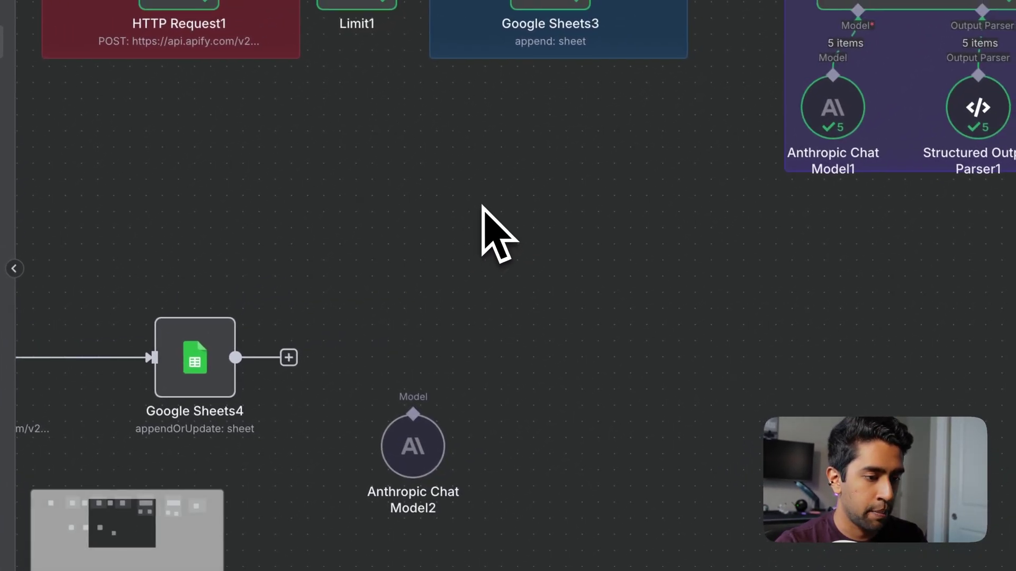
- Add a Basic LLM Chain node beyond the last Google Sheets node of the new chain and set its prompt source to Define below
scroll(487, 222, "down", 2)
double_click(458, 415)
key("Escape")
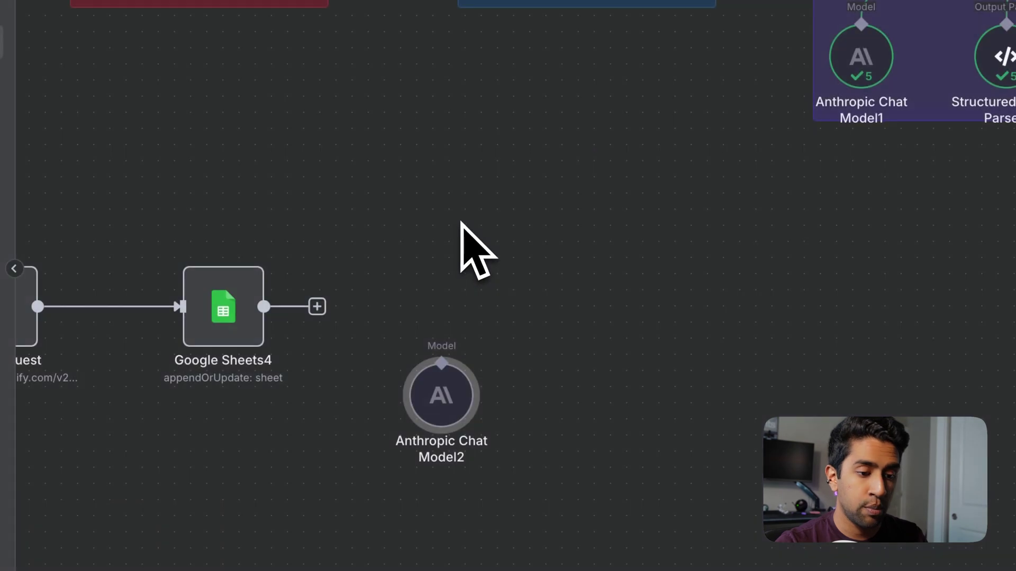
scroll(653, 236, "down", 4)
right_click(609, 277)
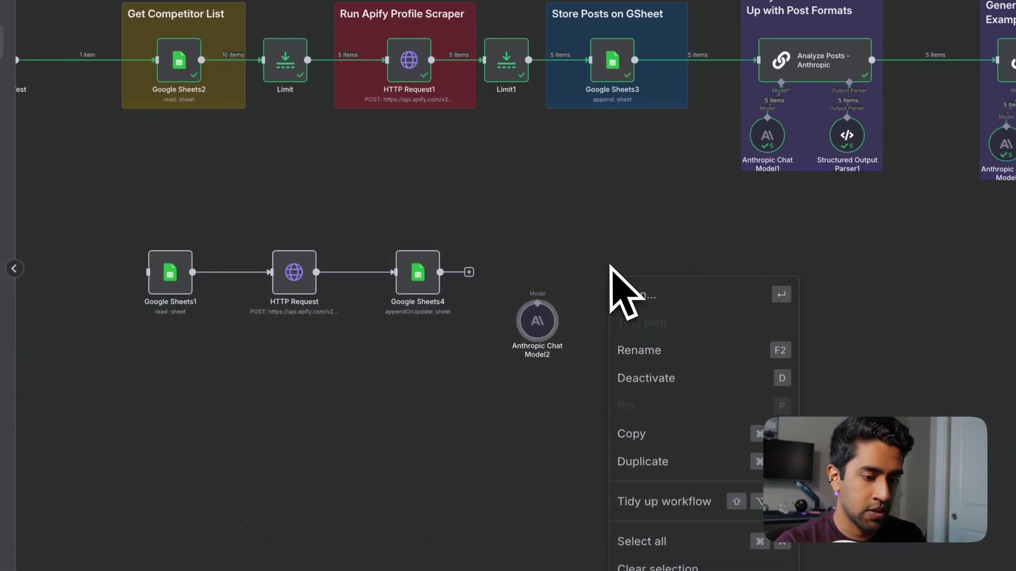
left_click(589, 253)
right_click(582, 248)
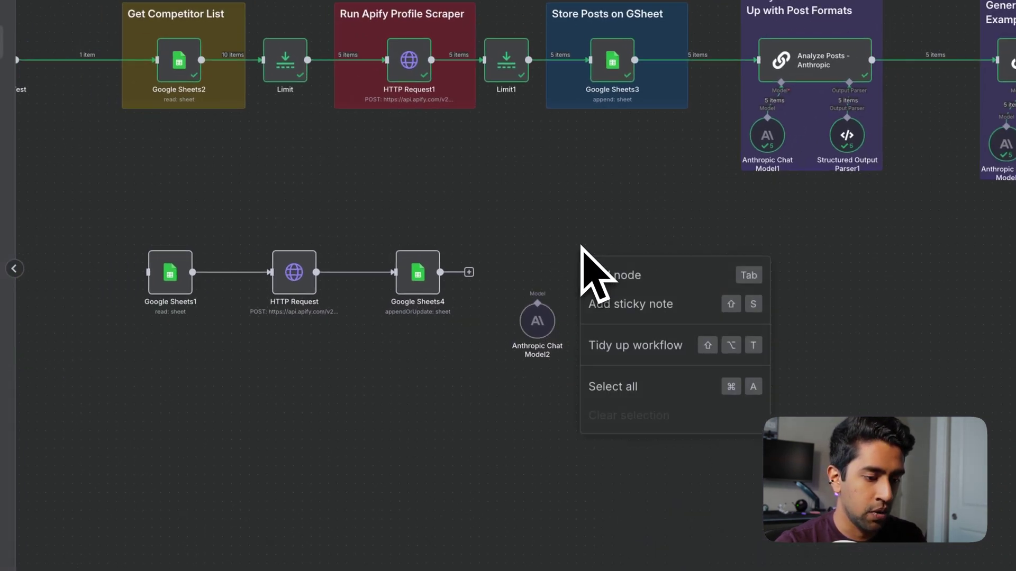
left_click(597, 274)
type("llm cha")
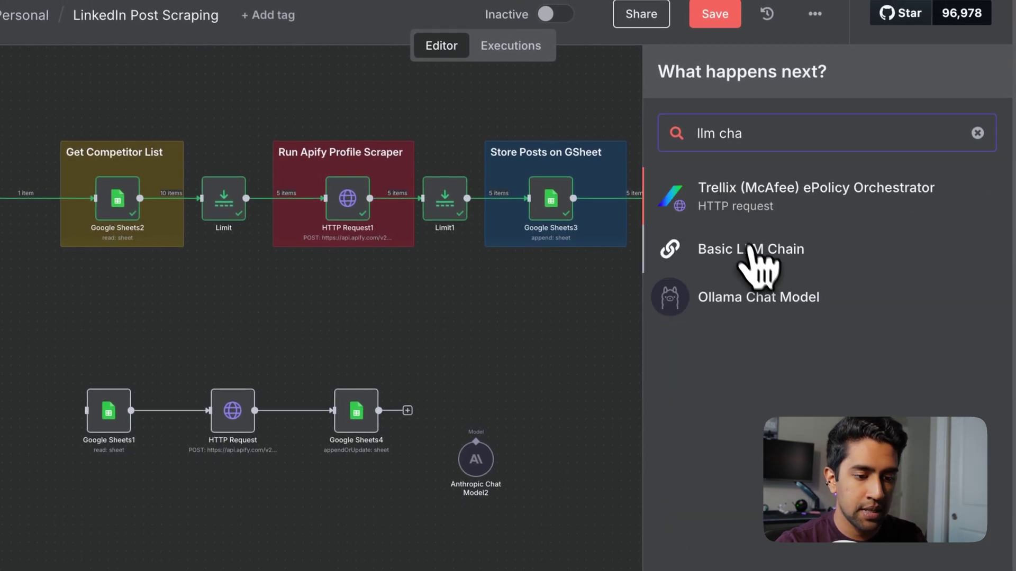
left_click(749, 247)
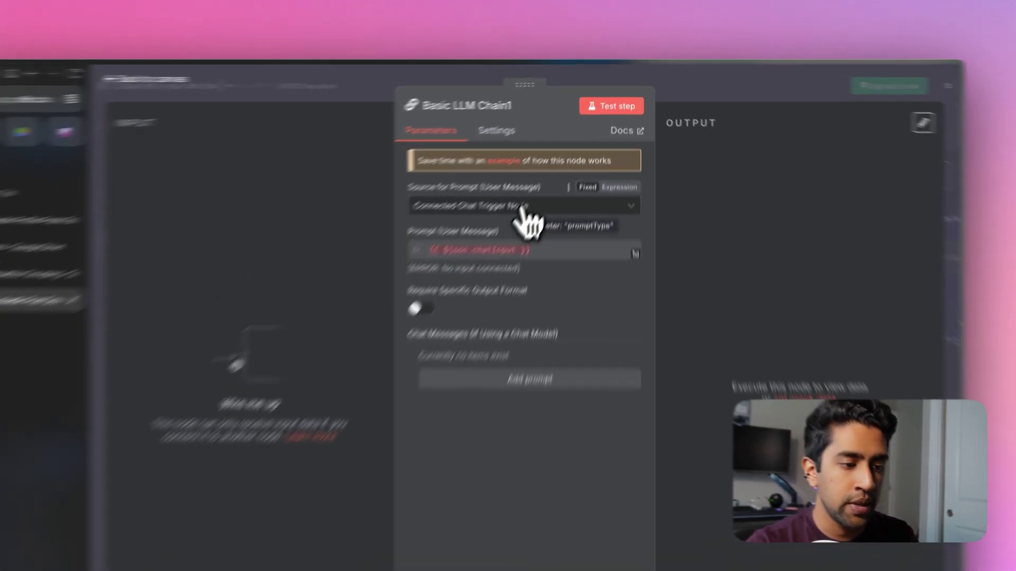
left_click(553, 165)
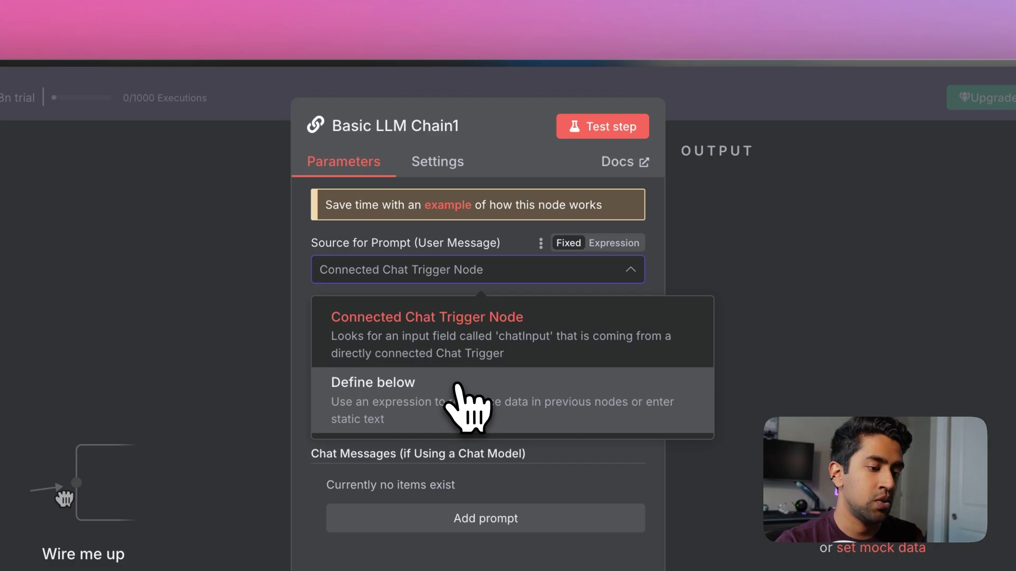
left_click(458, 385)
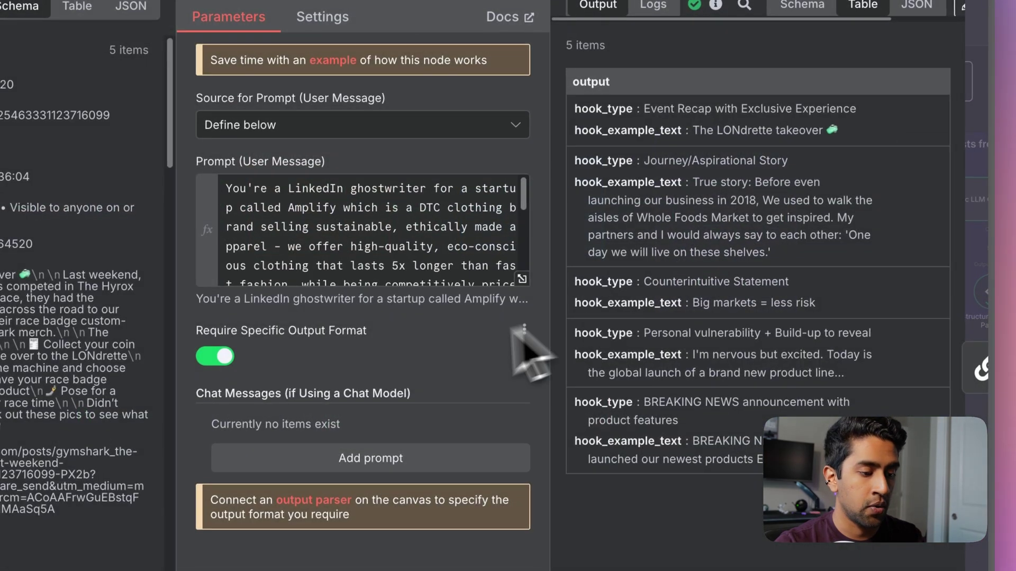
- Copy the entire user prompt of the Analyze Posts - Anthropic node, check its Amplify company description, and return to the canvas
left_click(442, 239)
key("ctrl+a")
key("ctrl+c")
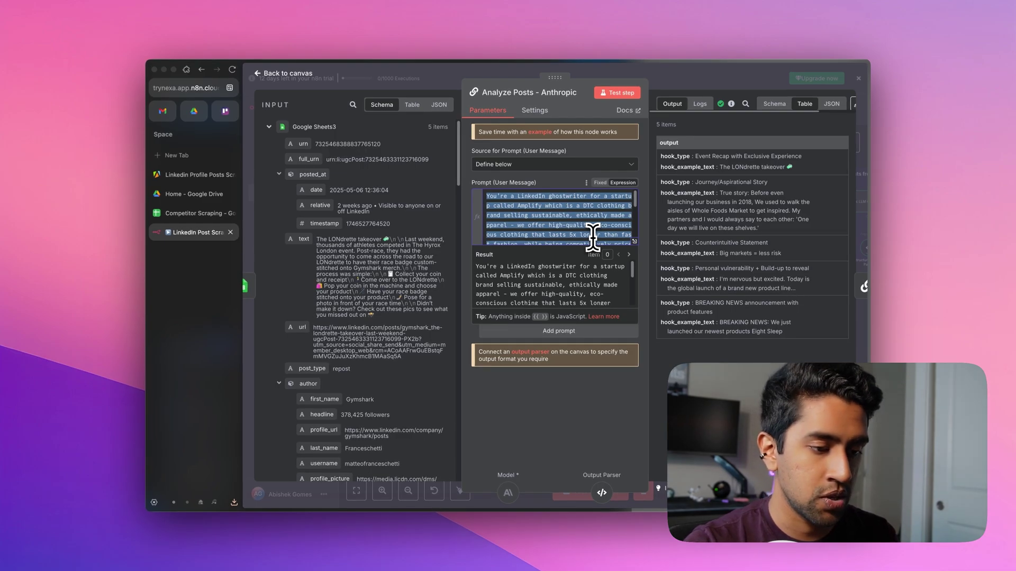
scroll(592, 237, "down", 1)
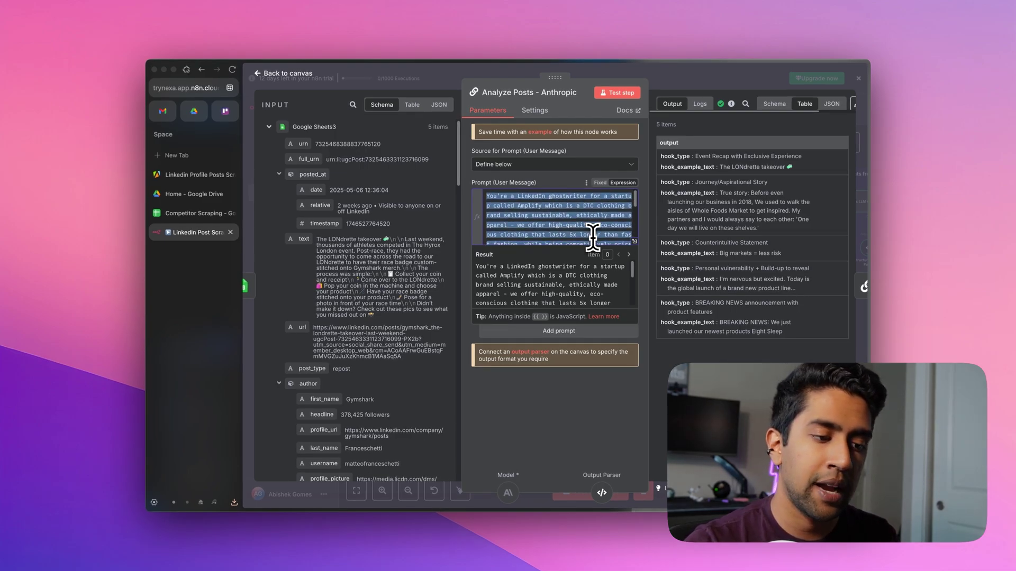
left_click(548, 210)
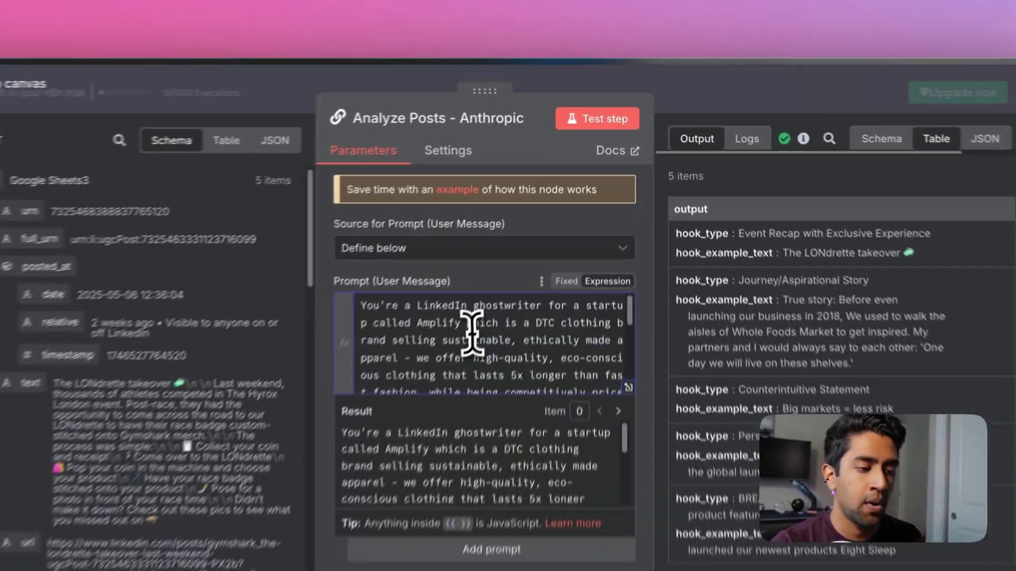
left_click_drag(431, 322, 554, 369)
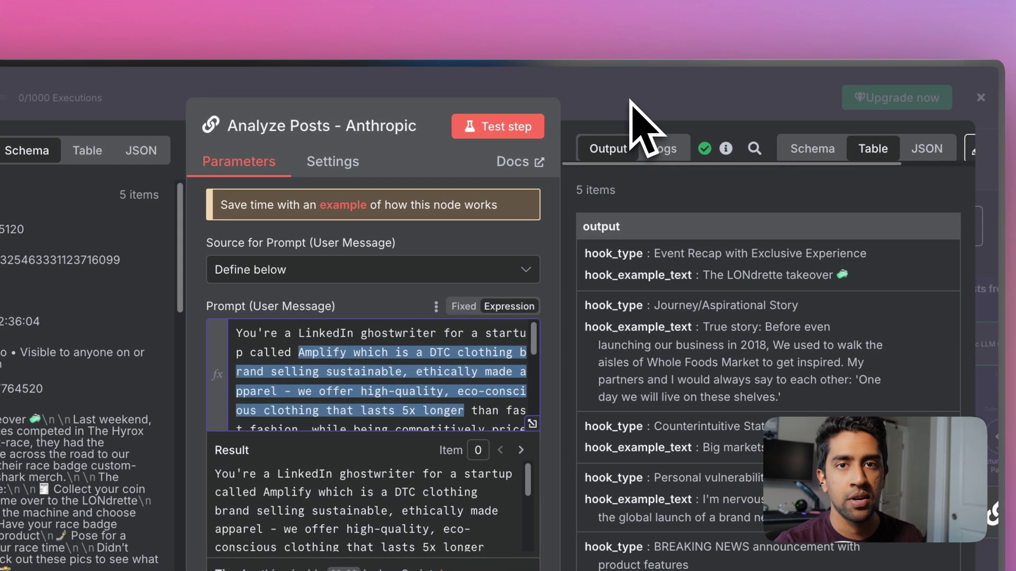
left_click(737, 125)
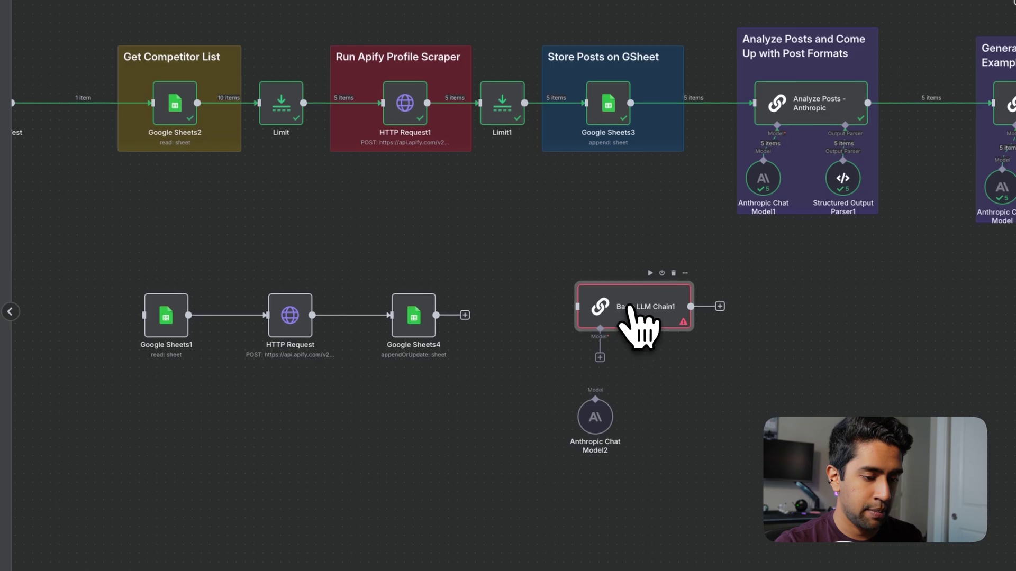
- Paste the copied LinkedIn ghostwriter prompt into the user message of Basic LLM Chain1
double_click(571, 553)
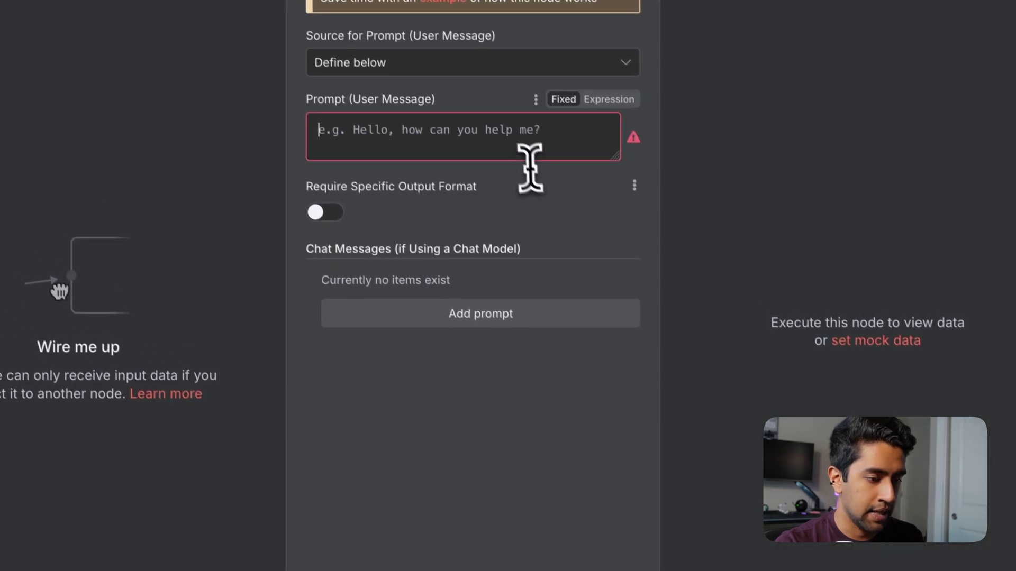
left_click(489, 114)
key("ctrl+v")
scroll(523, 209, "down", 10)
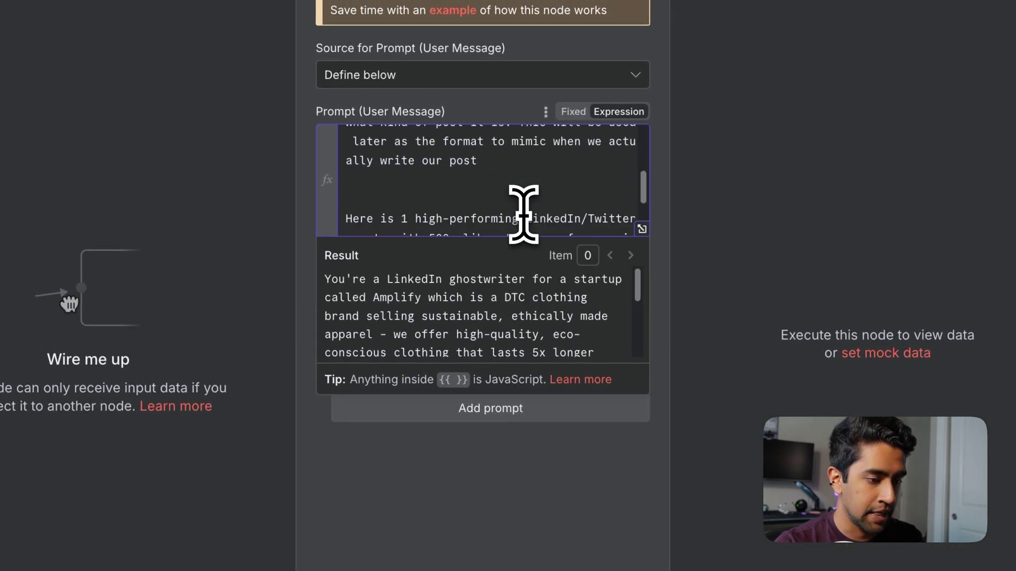
left_click(449, 317)
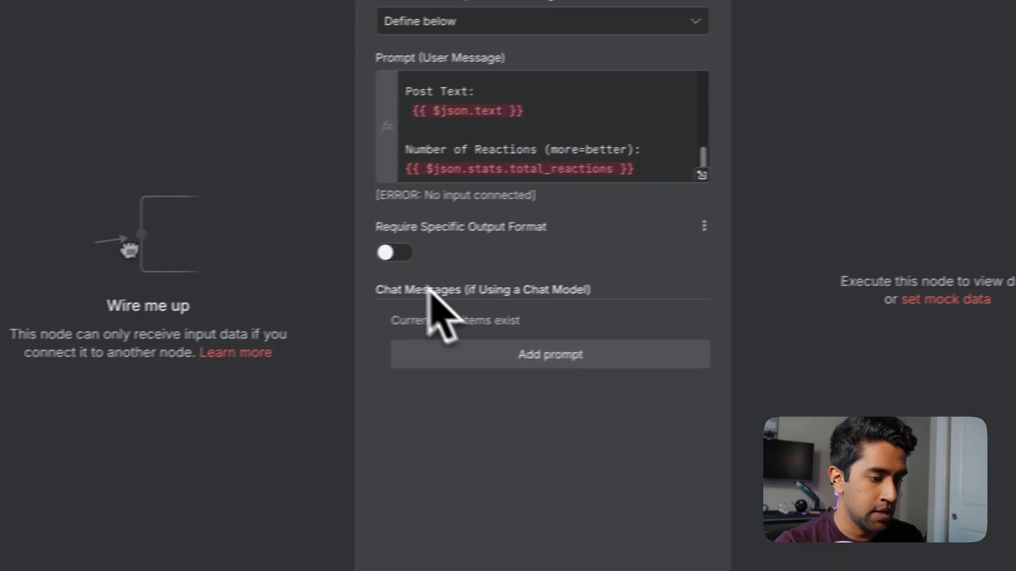
- Require a specific output format for Basic LLM Chain1 and attach a Structured Output Parser that generates its schema from a JSON example
left_click(430, 252)
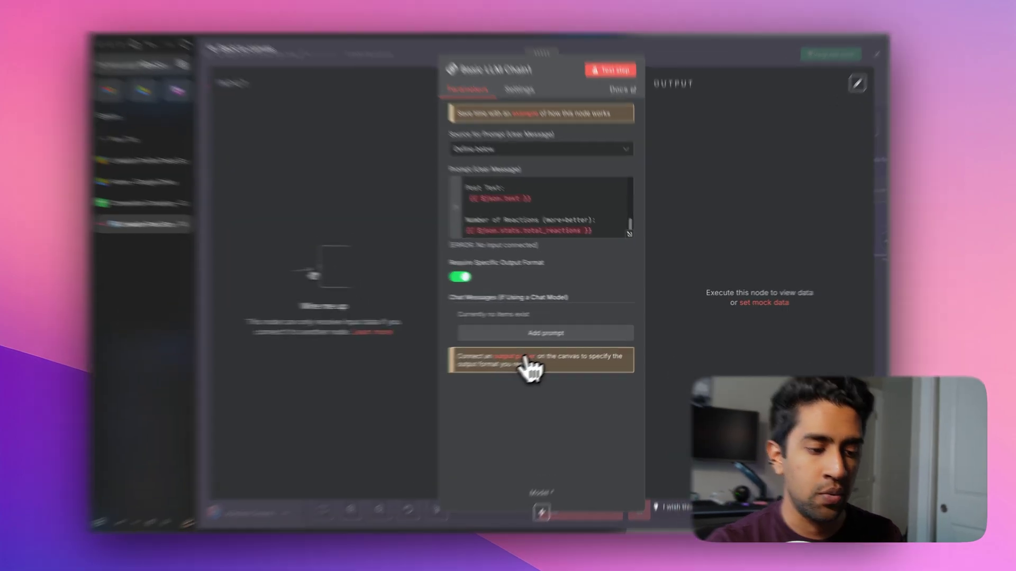
left_click(524, 355)
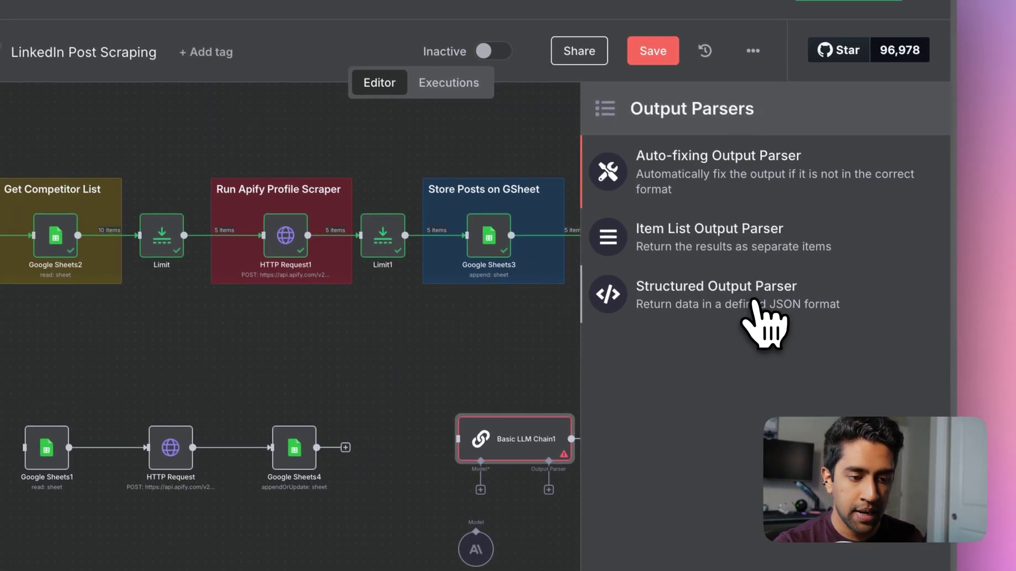
left_click(754, 302)
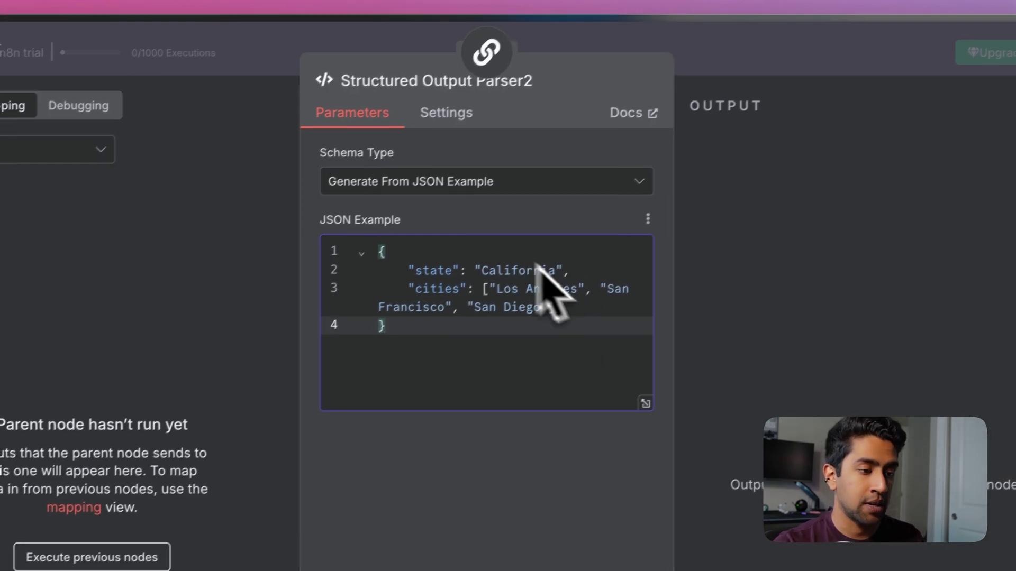
left_click(472, 185)
left_click(471, 186)
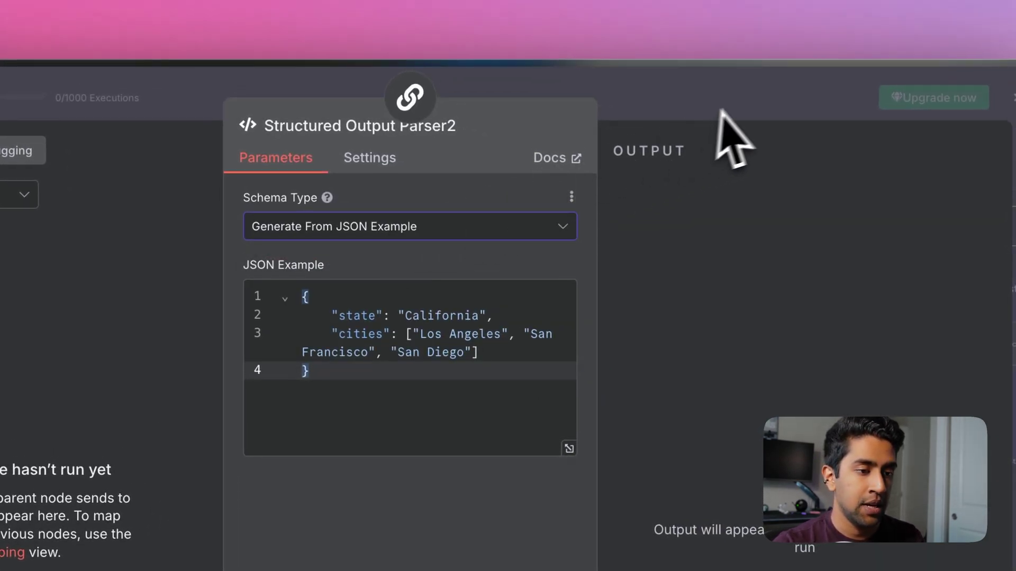
left_click(748, 125)
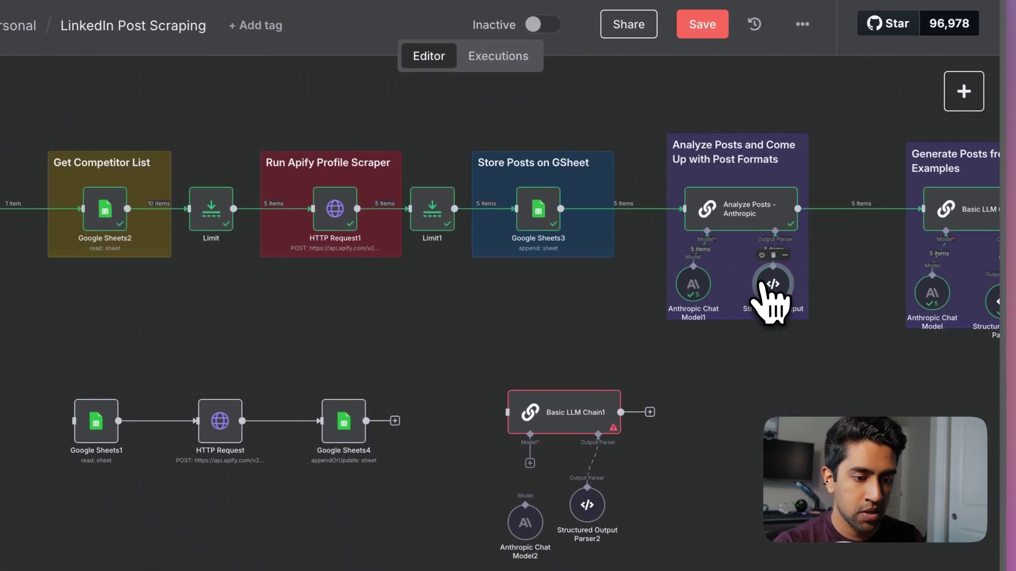
- Copy the full JSON example with hook_type and hook_example_text from Structured Output Parser1, and return to the canvas
double_click(773, 296)
left_click(421, 306)
key("ctrl+a")
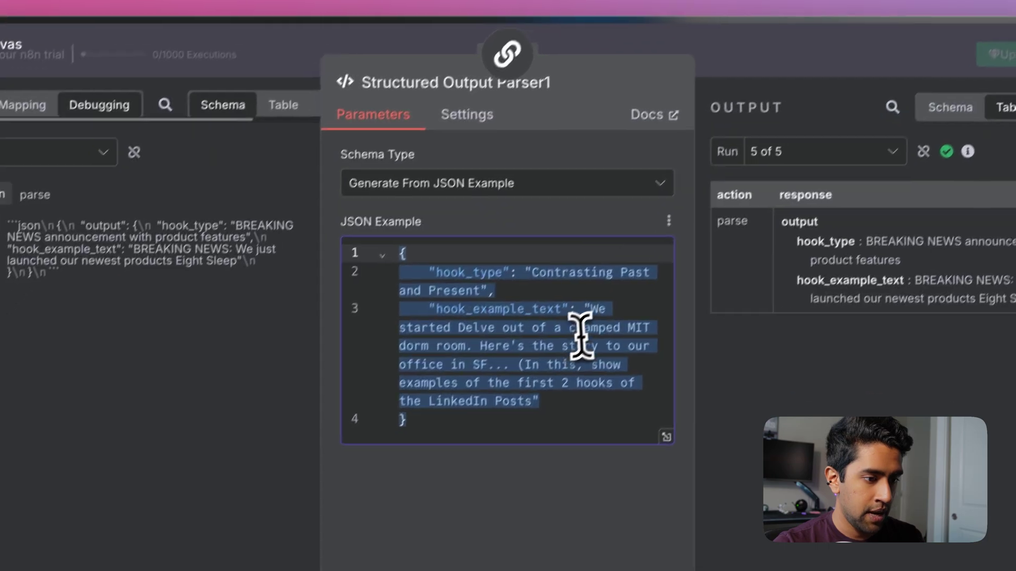
left_click(534, 389)
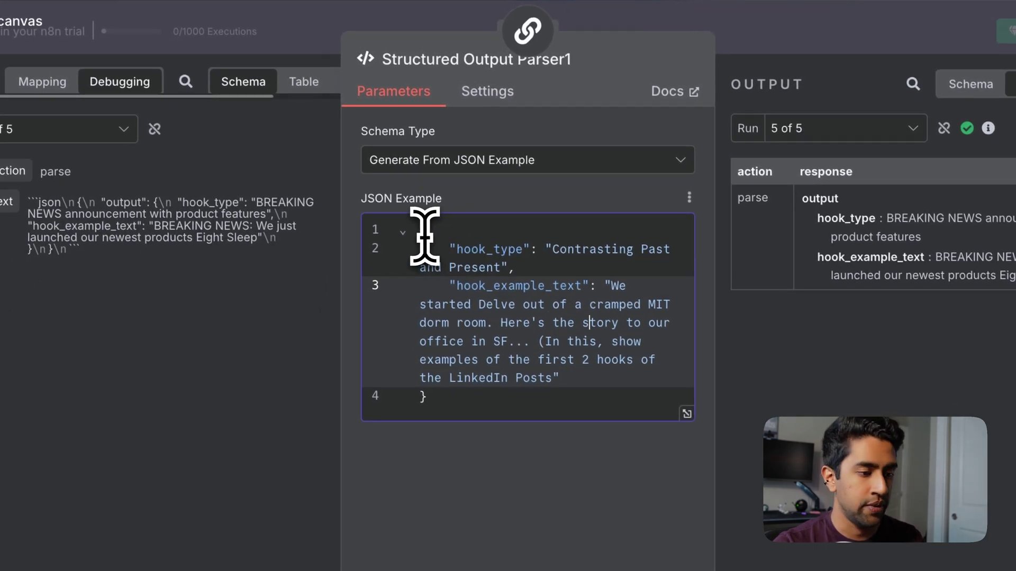
left_click_drag(449, 248, 515, 259)
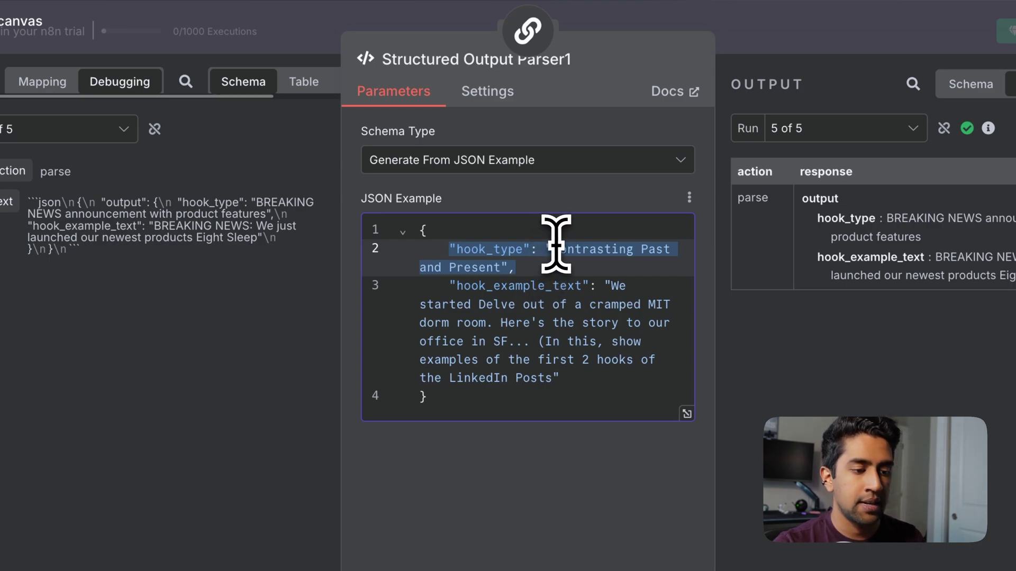
left_click(456, 285)
left_click_drag(449, 283, 572, 373)
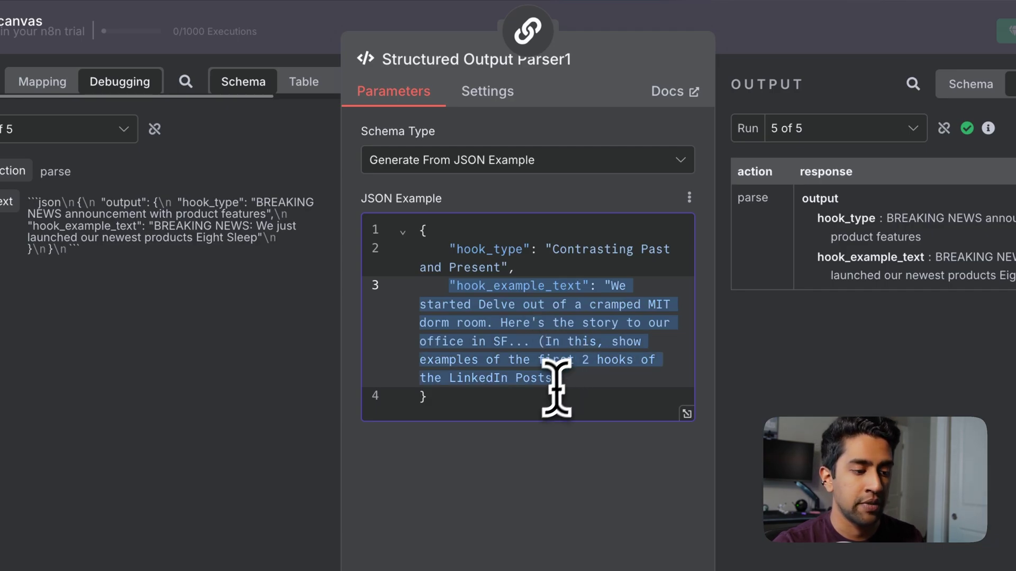
key("ctrl+a")
key("super+c")
left_click(521, 316)
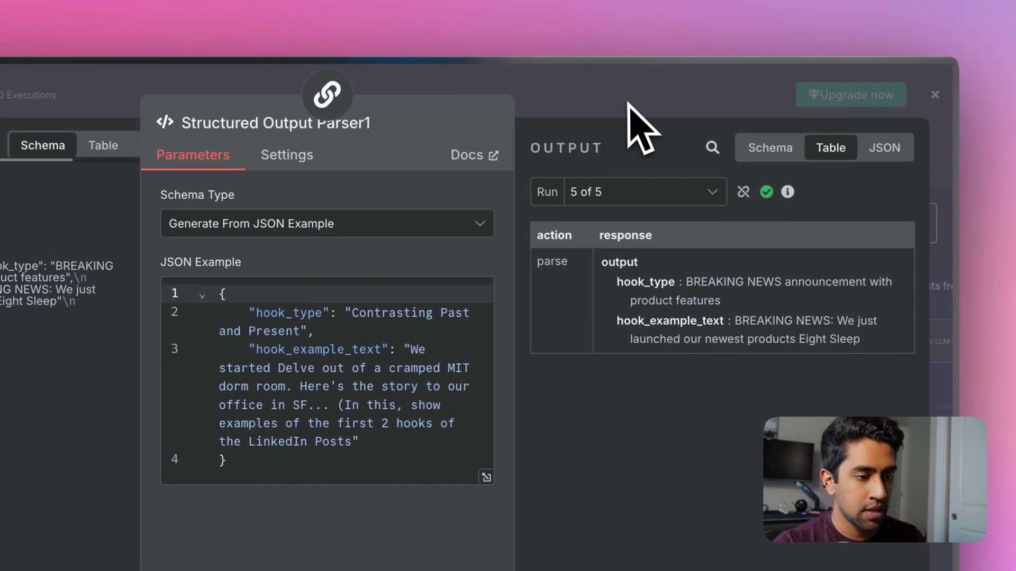
left_click(629, 35)
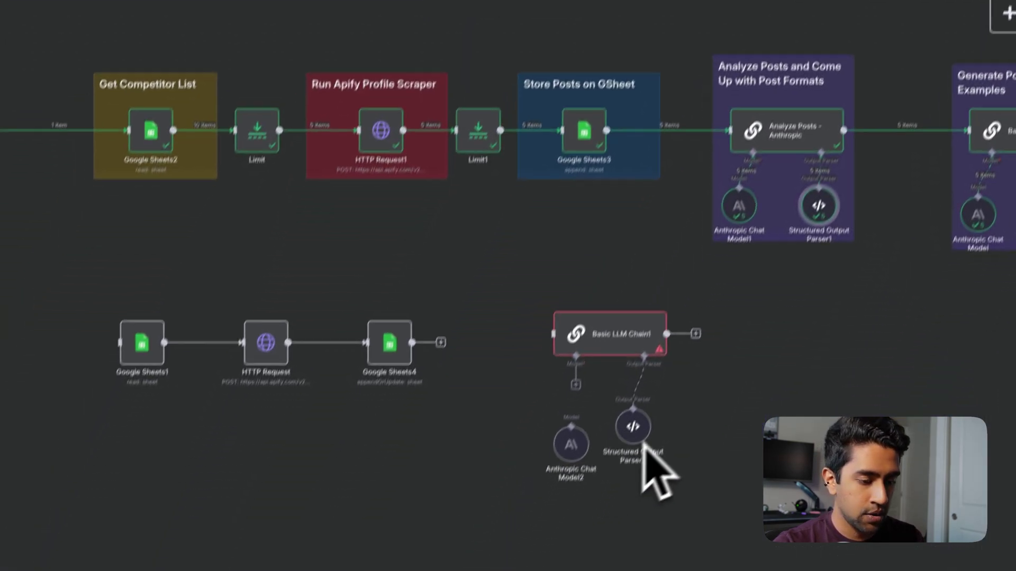
- Replace Structured Output Parser2's JSON example with the copied hook JSON, and attach the Anthropic Chat Model close beneath Basic LLM Chain1
double_click(632, 432)
left_click_drag(356, 302, 533, 347)
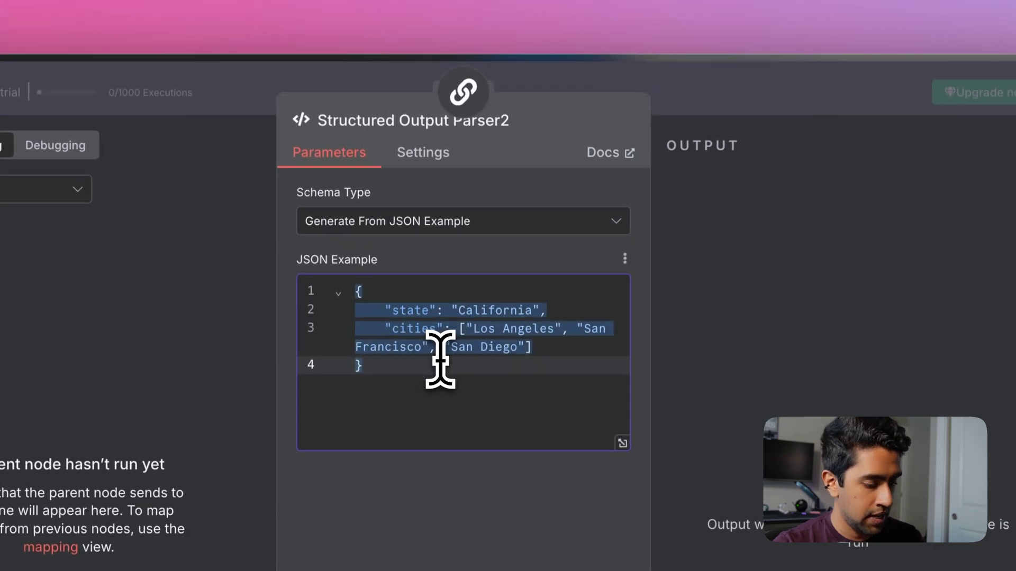
key("super+v")
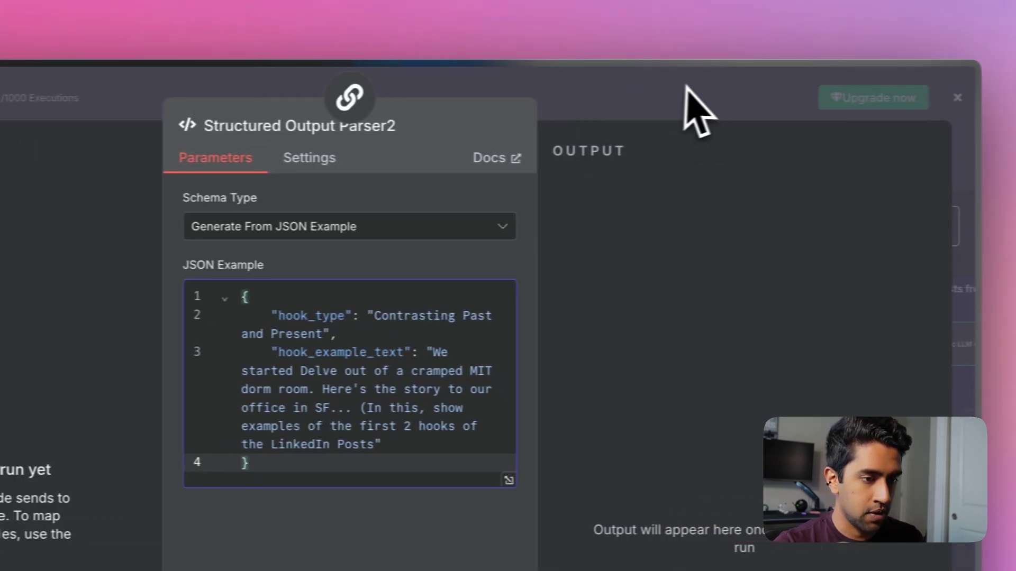
left_click(699, 111)
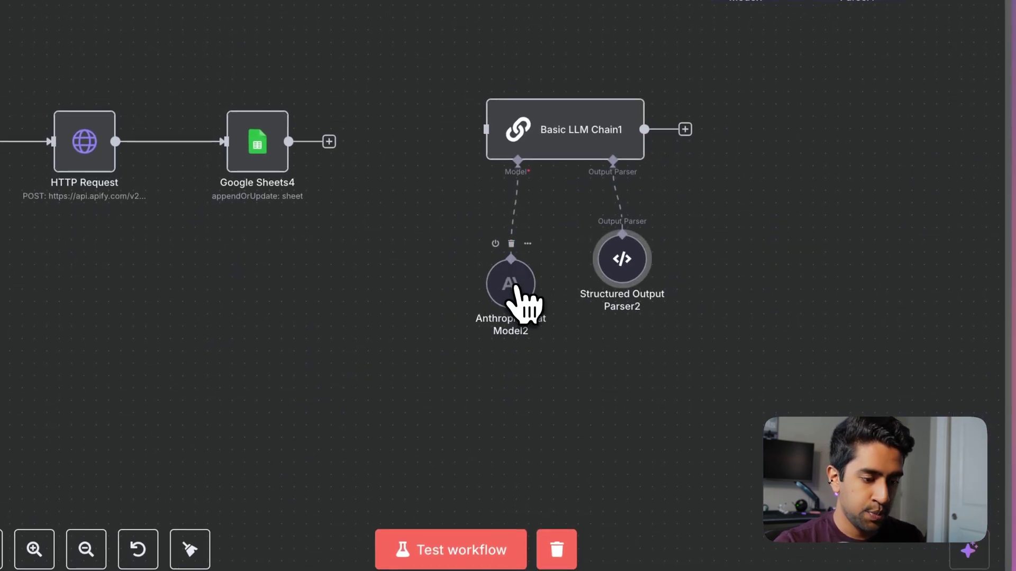
left_click_drag(516, 288, 517, 251)
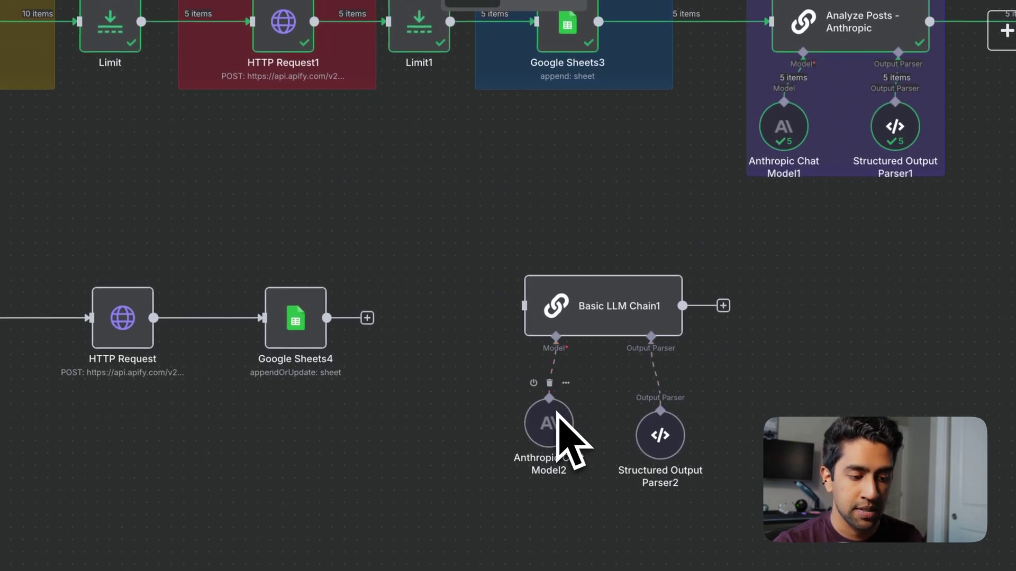
- Review the user prompt and output format setting of Basic LLM Chain1 and the JSON example of its output parser
double_click(605, 281)
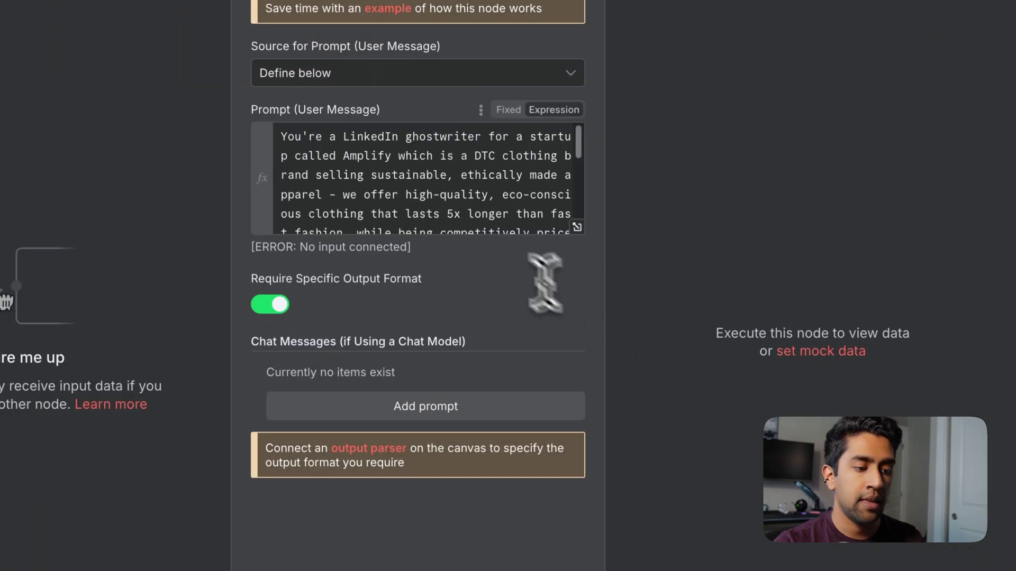
scroll(469, 217, "down", 3)
scroll(469, 217, "up", 3)
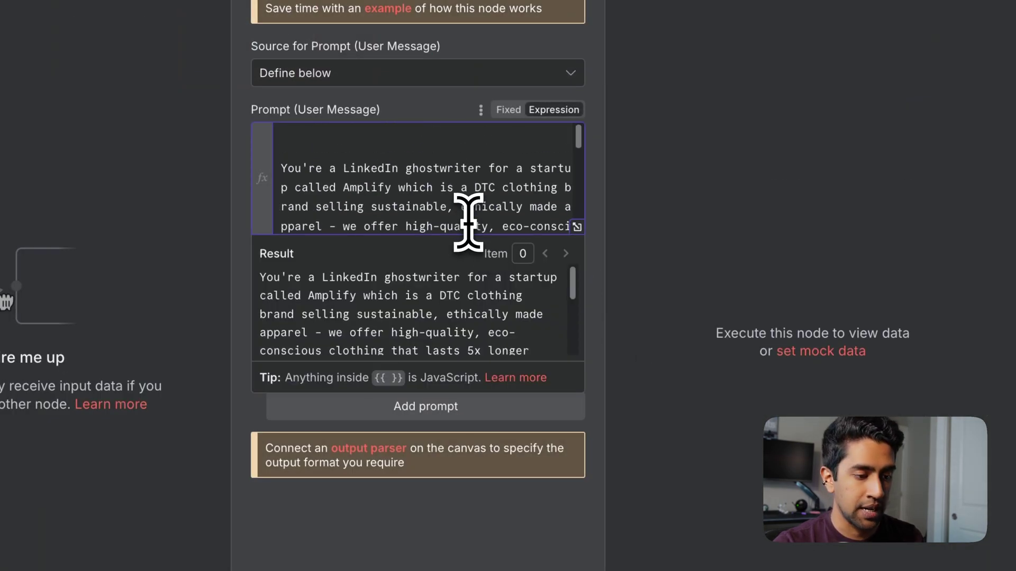
left_click(468, 214)
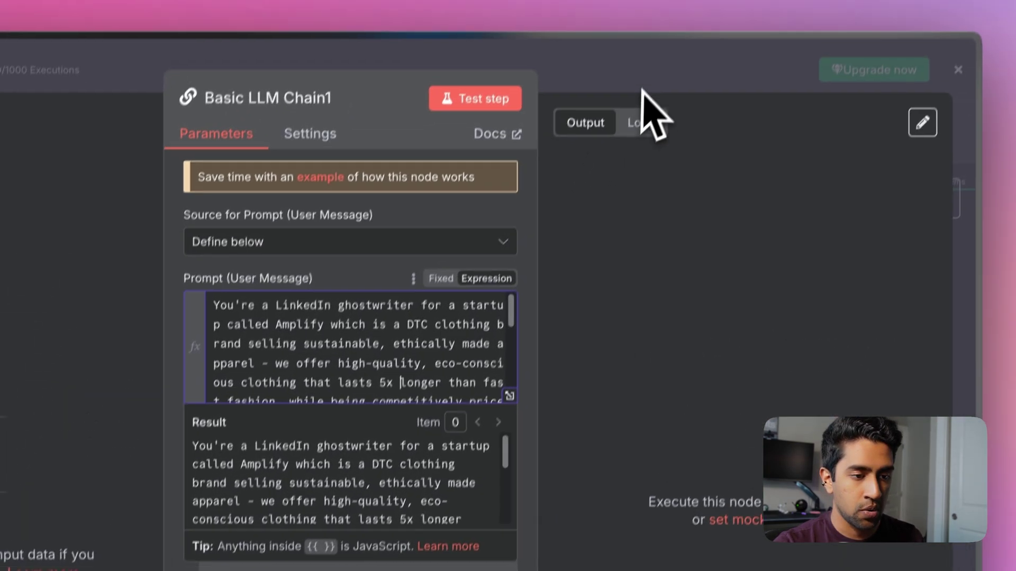
left_click(641, 91)
mouse_move(521, 323)
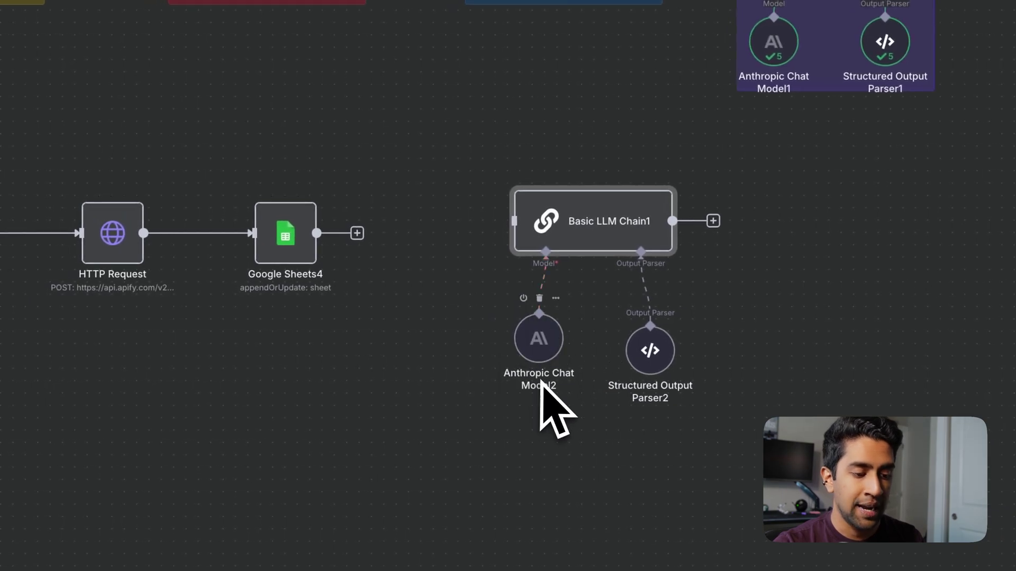
double_click(619, 222)
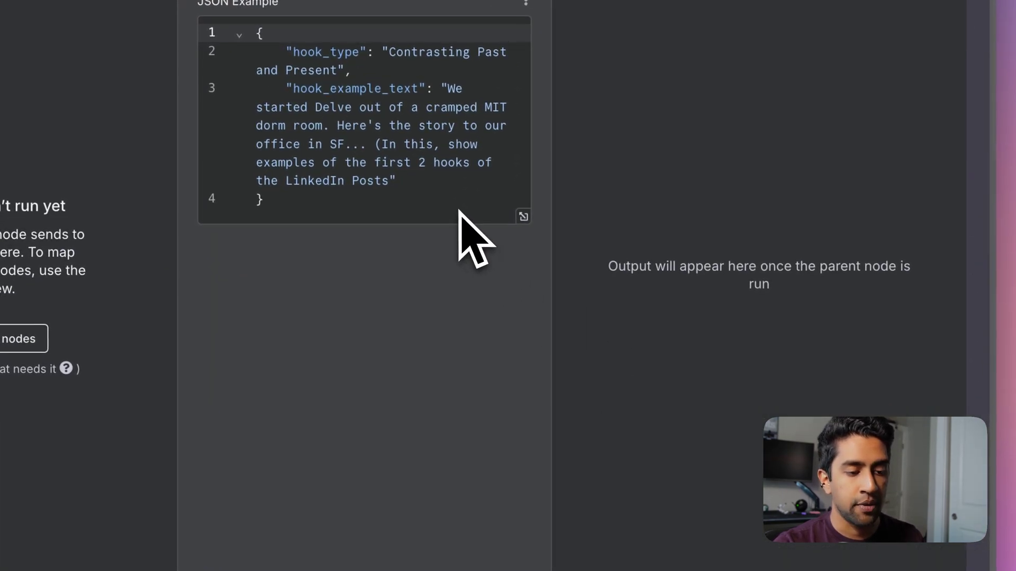
- Connect Google Sheets4 to Basic LLM Chain1, and review the post text and reaction count expressions in the chain's expanded prompt
key("Escape")
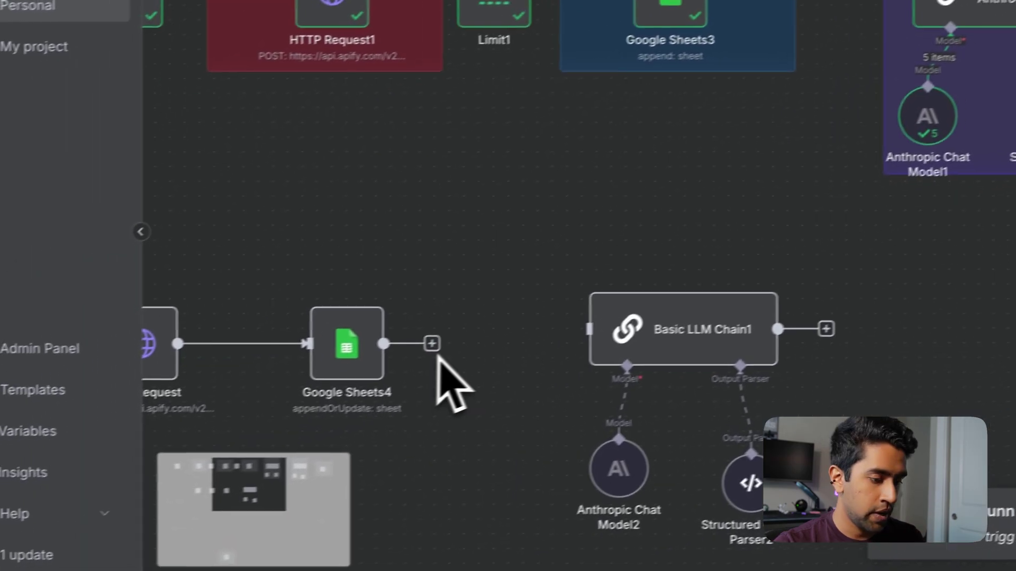
left_click_drag(463, 334, 608, 318)
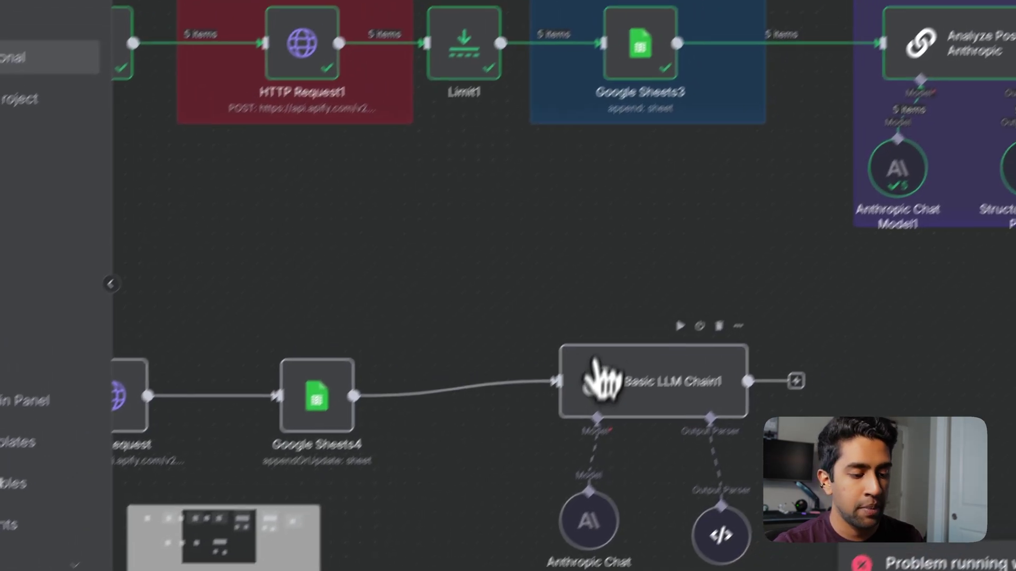
double_click(655, 318)
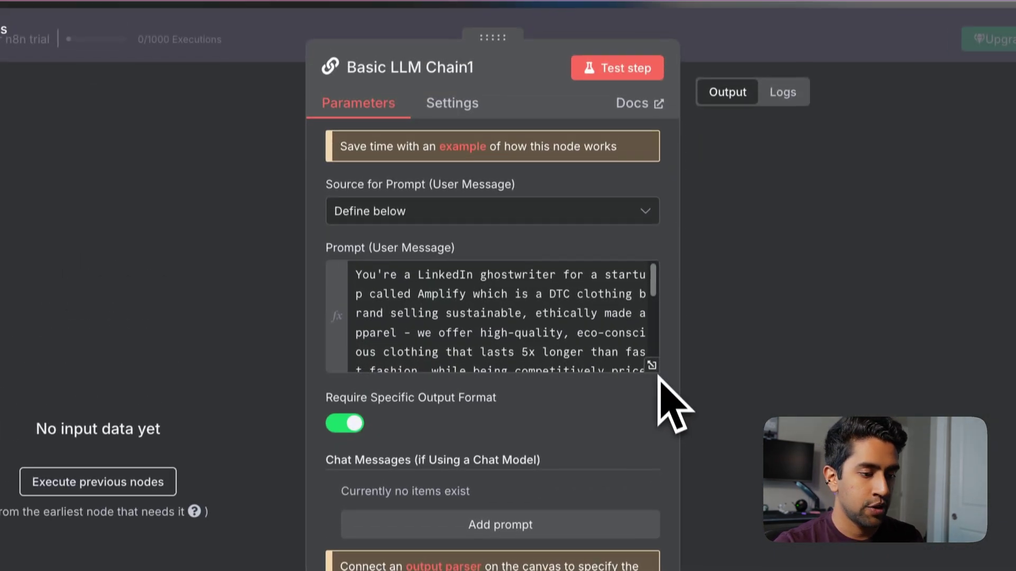
left_click(652, 363)
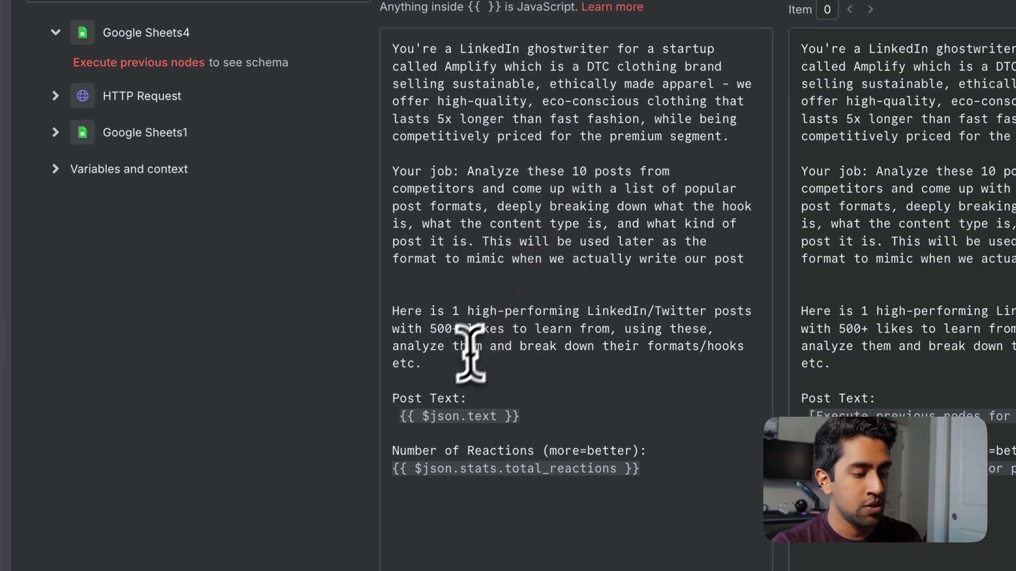
left_click_drag(545, 415, 417, 407)
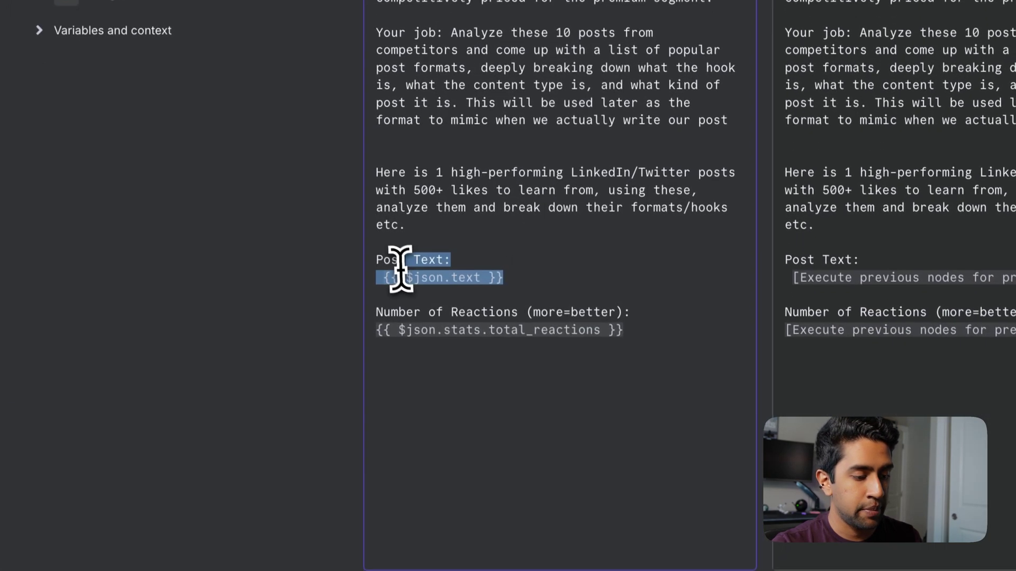
left_click_drag(400, 269, 395, 273)
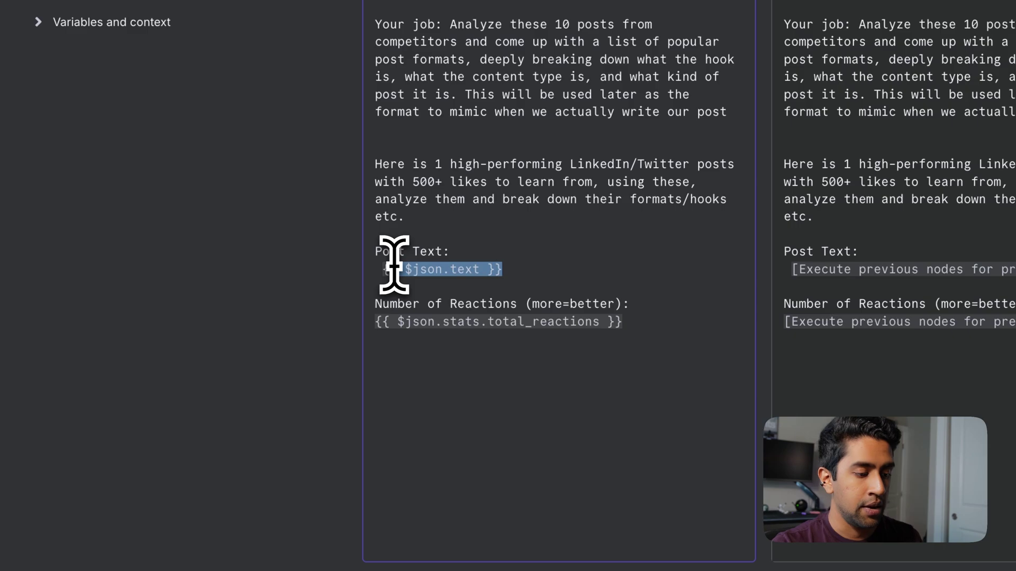
left_click_drag(633, 320, 386, 316)
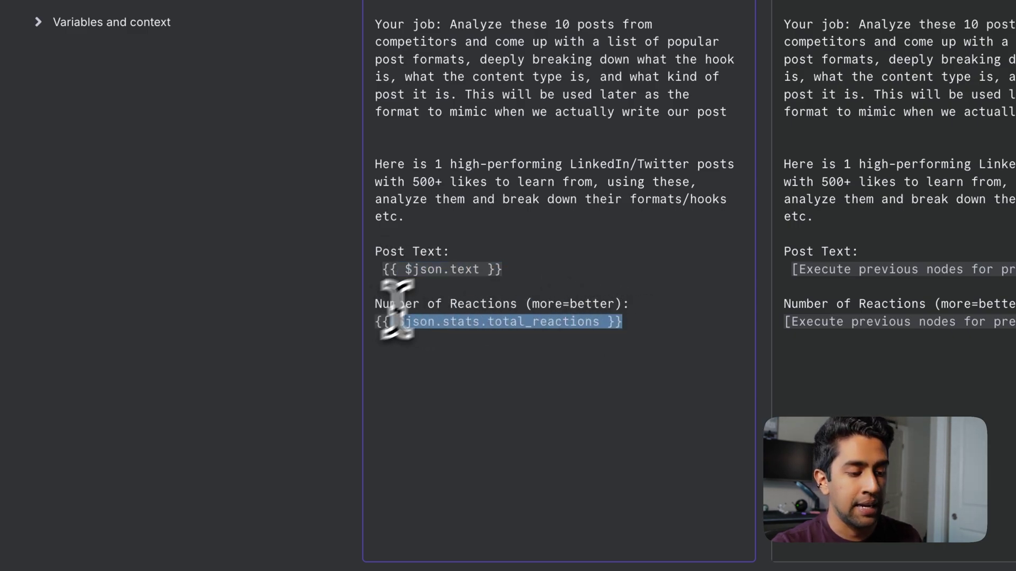
left_click_drag(630, 304, 531, 307)
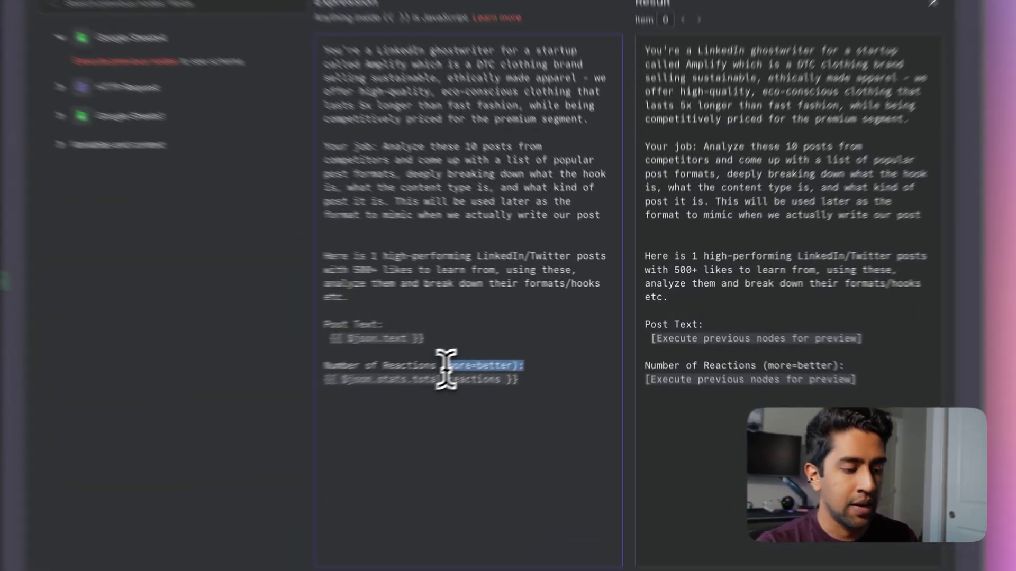
left_click_drag(526, 342, 571, 342)
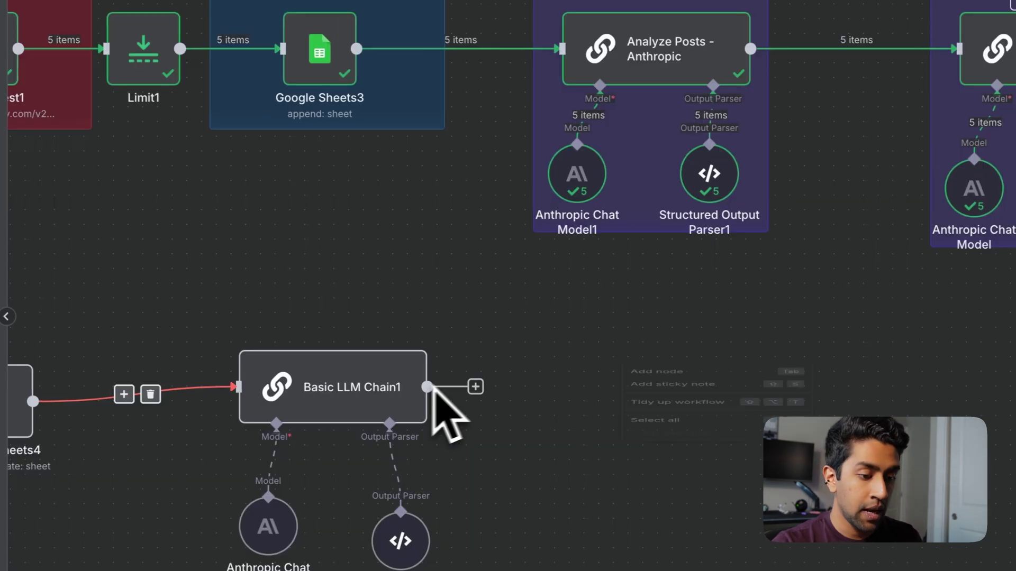
- Add a separate Anthropic Chat Model node and place it in the empty canvas area beside Basic LLM Chain1
right_click(619, 373)
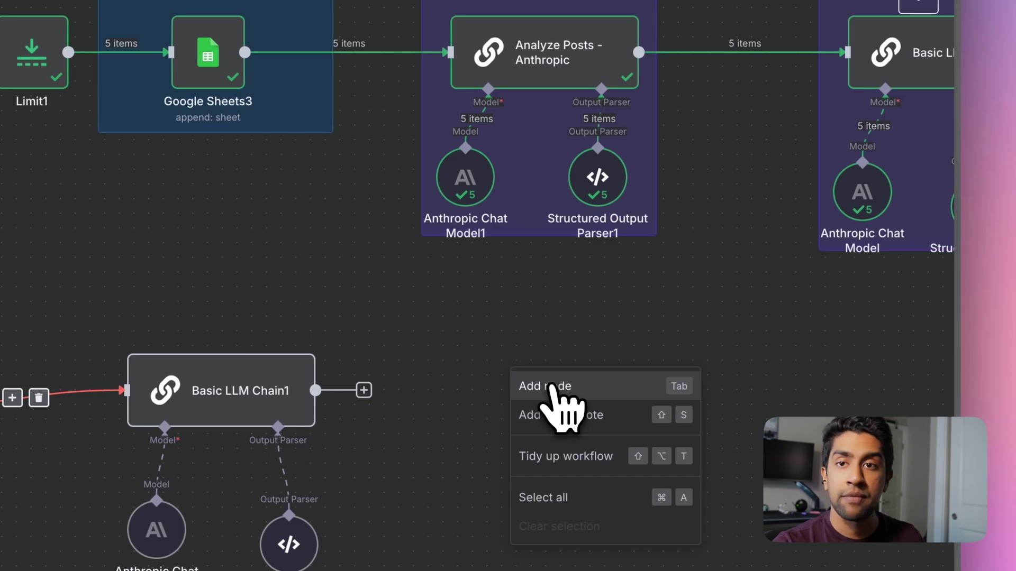
left_click(550, 392)
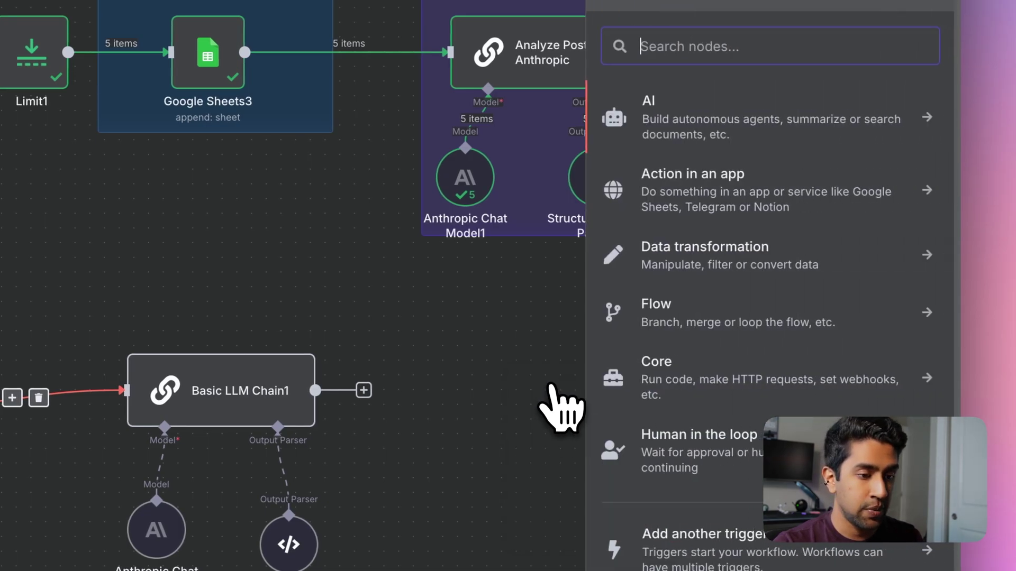
type("L")
key("BackSpace")
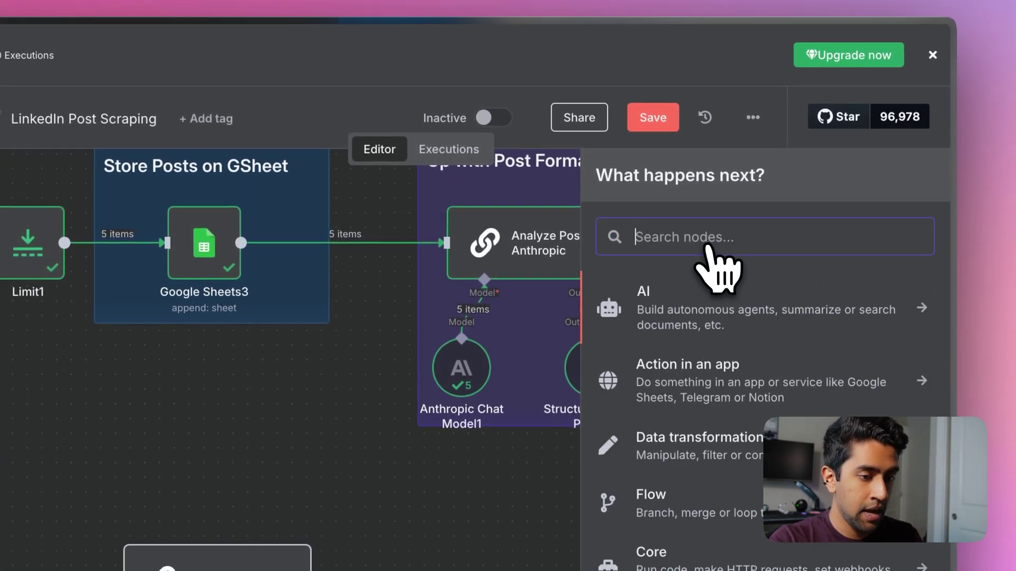
type("anthropic")
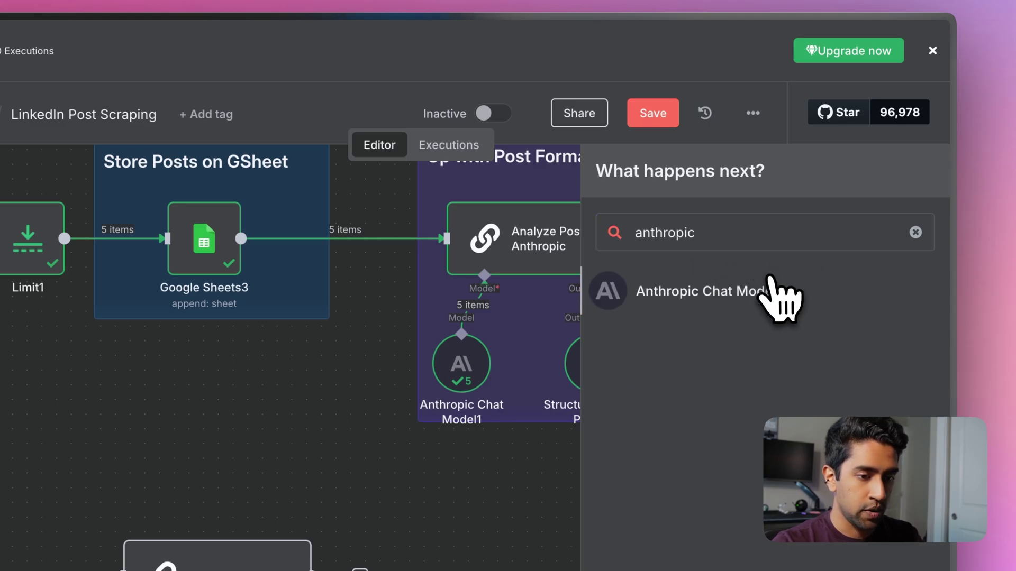
left_click(776, 294)
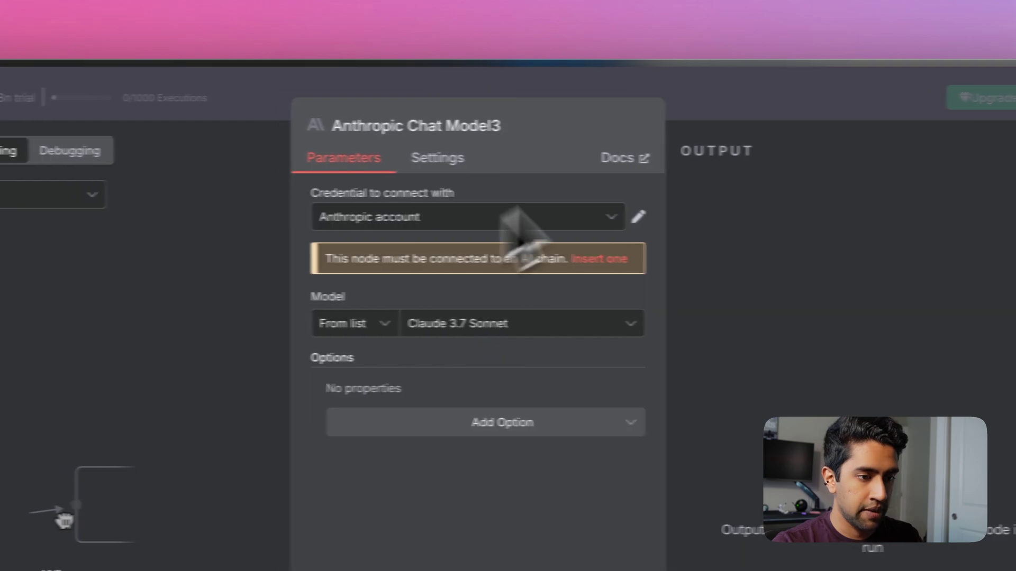
left_click(682, 103)
left_click_drag(565, 459, 560, 310)
right_click(599, 295)
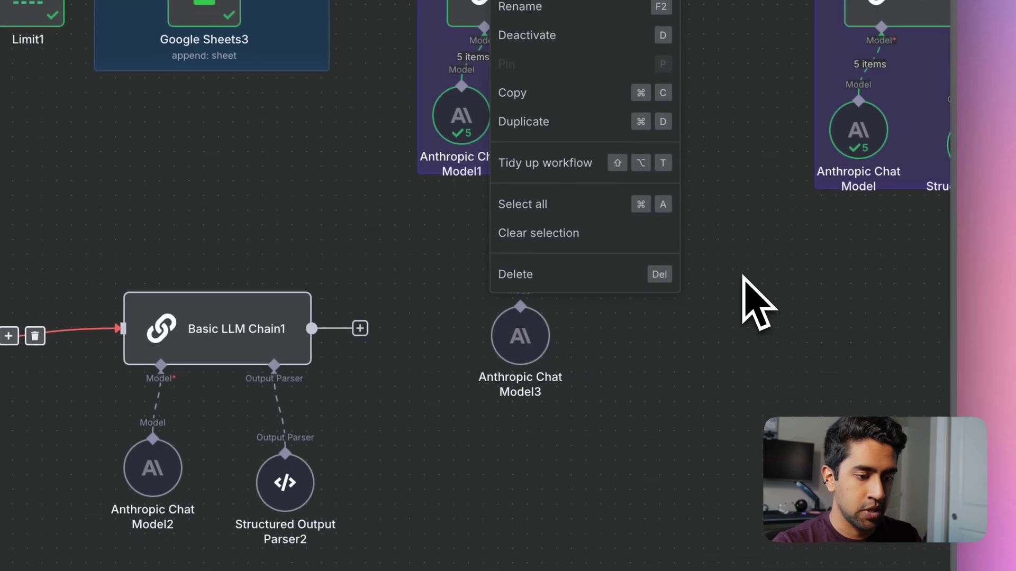
left_click(745, 293)
- Add another Basic LLM Chain node to the canvas and close its settings without changing them
right_click(744, 287)
left_click(762, 302)
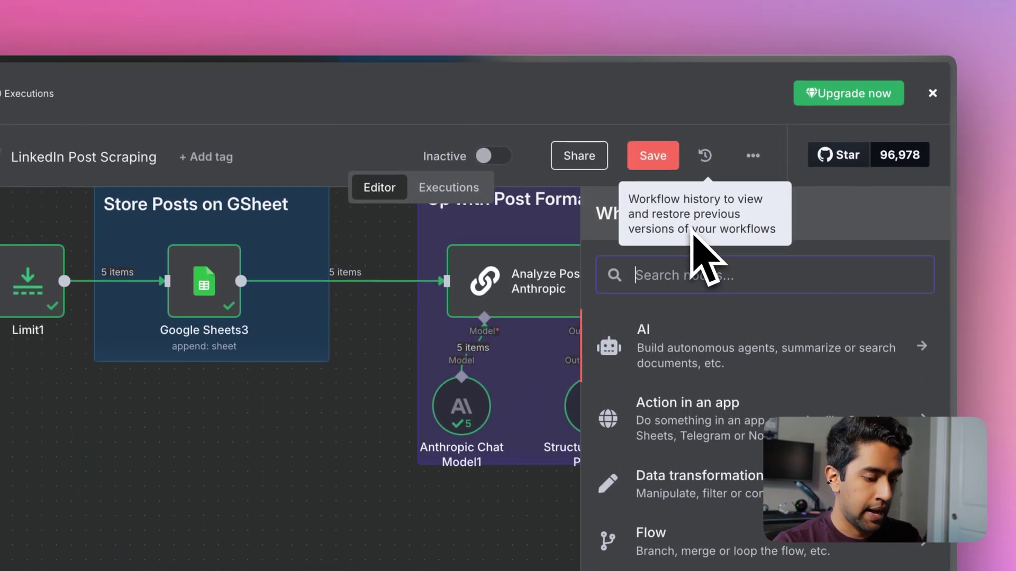
type("llm")
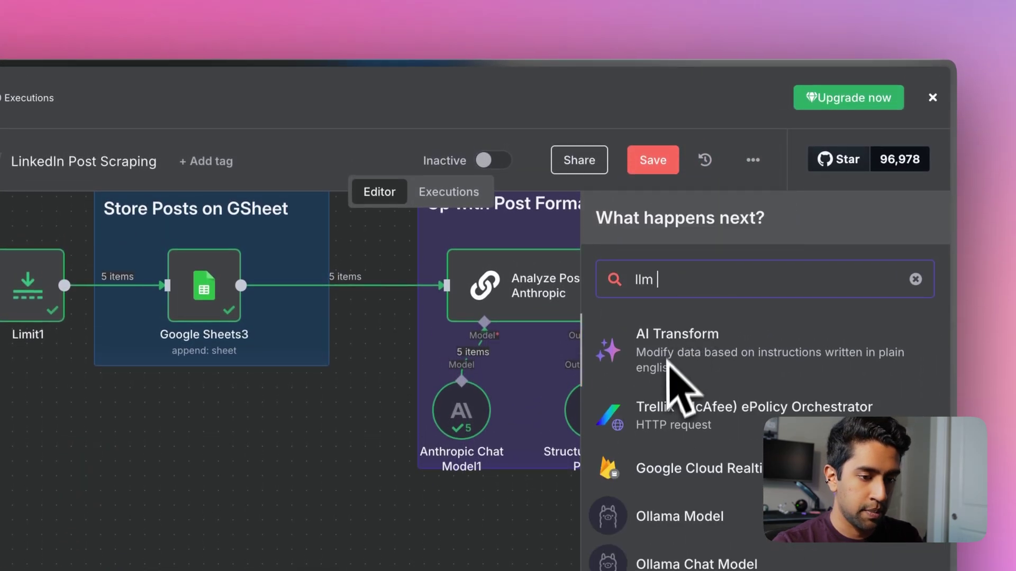
type(" cha")
left_click(709, 186)
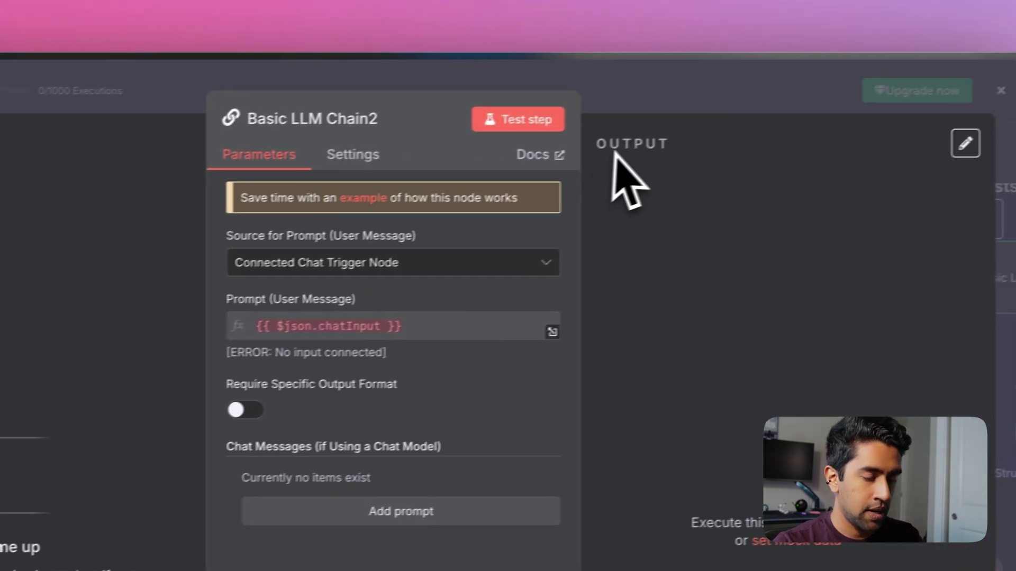
left_click(747, 65)
- Position Basic LLM Chain2 beside Basic LLM Chain1 and connect Anthropic Chat Model3 beneath it as its model
left_click_drag(521, 296, 522, 444)
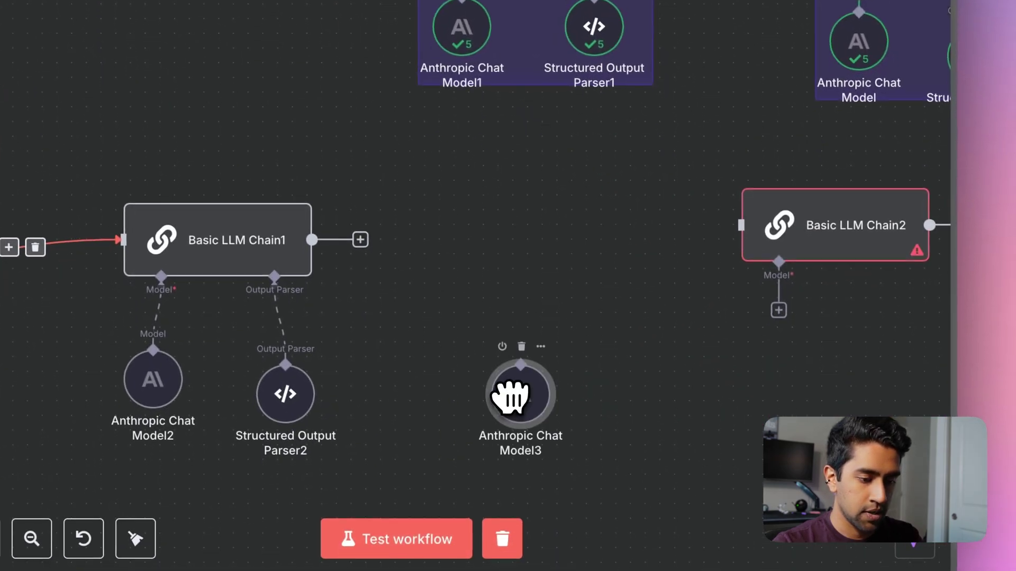
left_click_drag(825, 237, 560, 237)
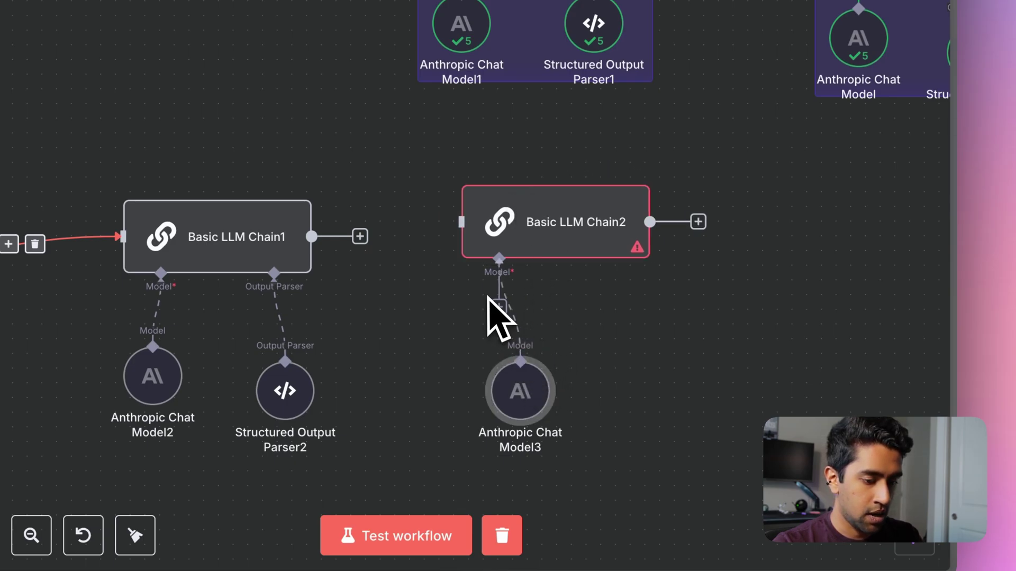
left_click_drag(522, 390, 461, 390)
- Add a Structured Output Parser with its default JSON example and place it beneath Basic LLM Chain2, beside Anthropic Chat Model3
right_click(653, 368)
key("Escape")
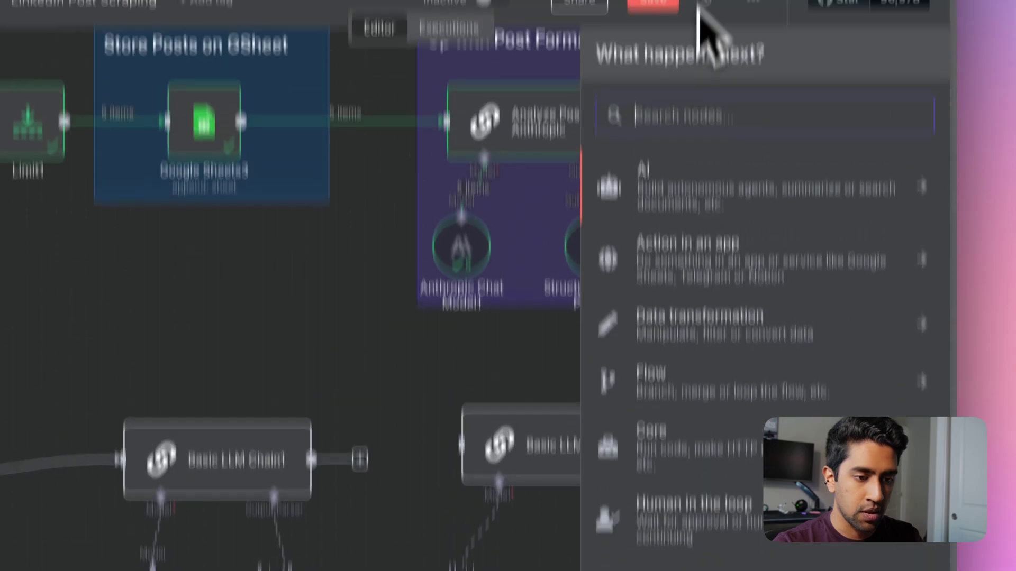
type("struc")
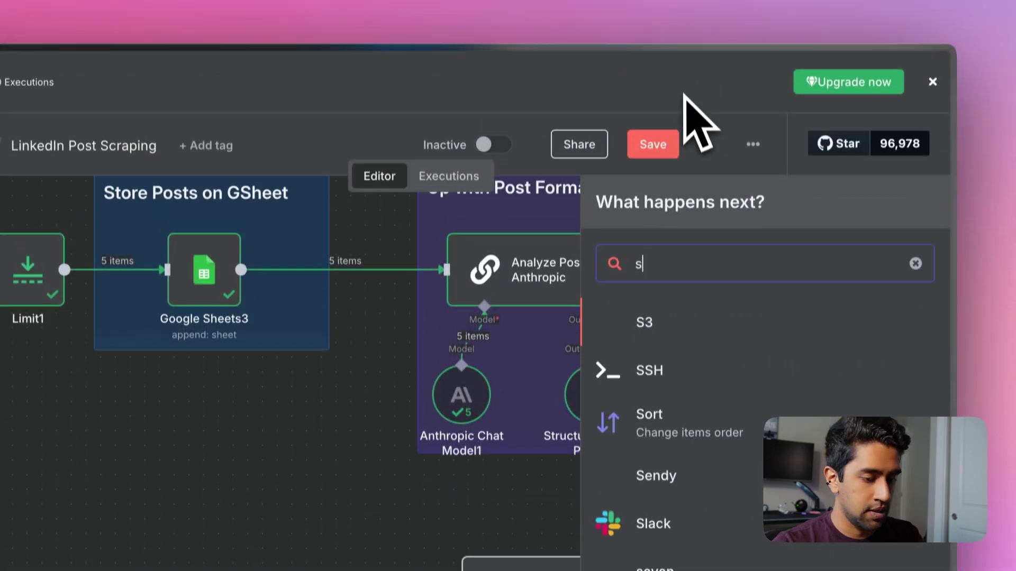
type("tu")
key("Return")
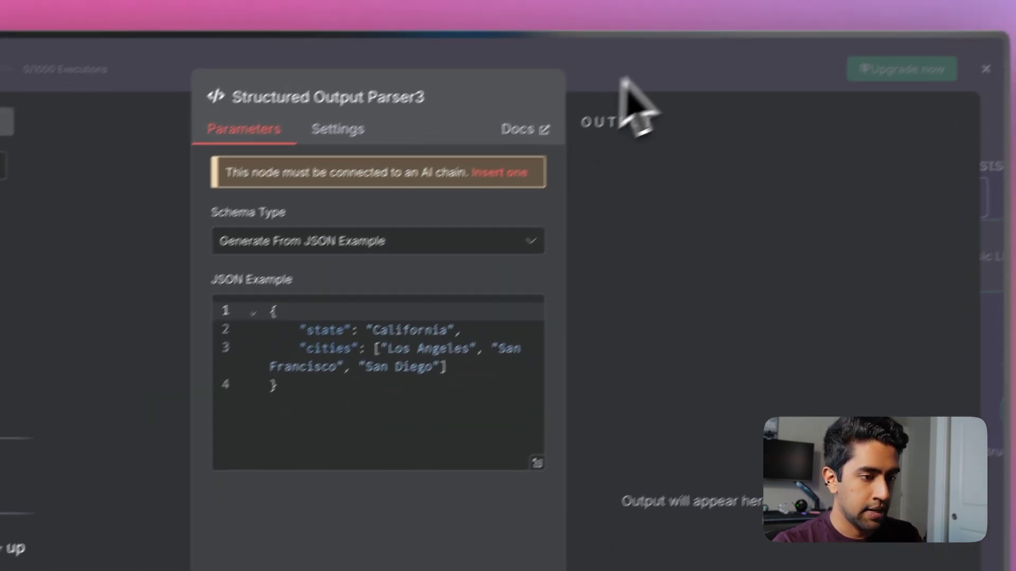
left_click(624, 72)
left_click_drag(766, 319, 620, 408)
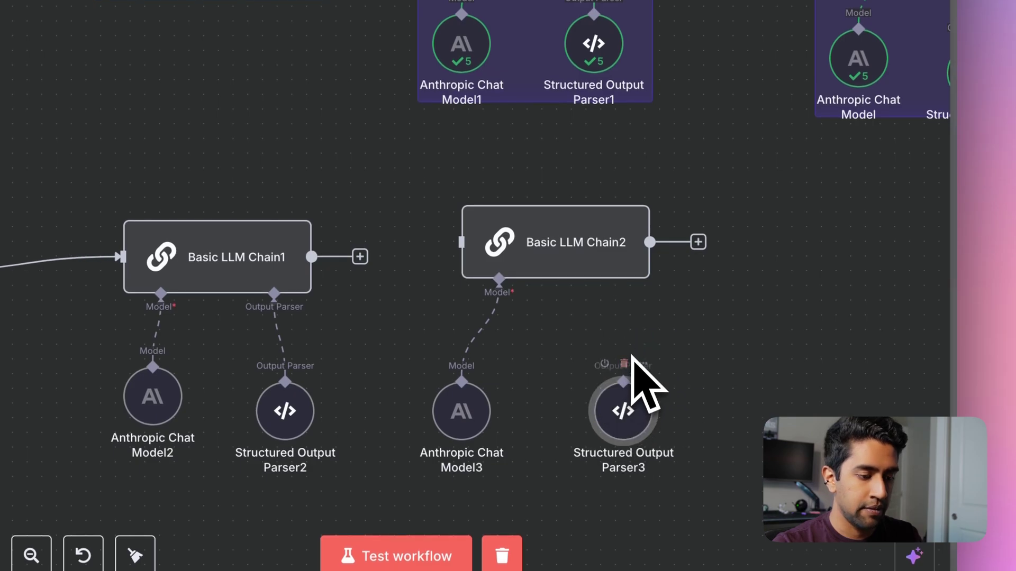
- Require a specific output format for Basic LLM Chain2 and connect Structured Output Parser3 as its output parser
double_click(607, 271)
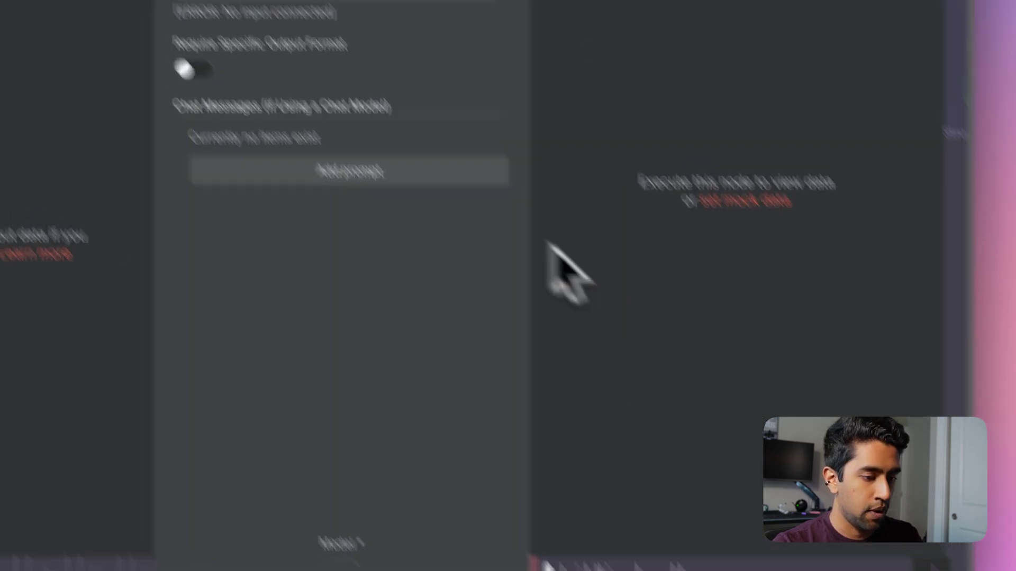
left_click(197, 69)
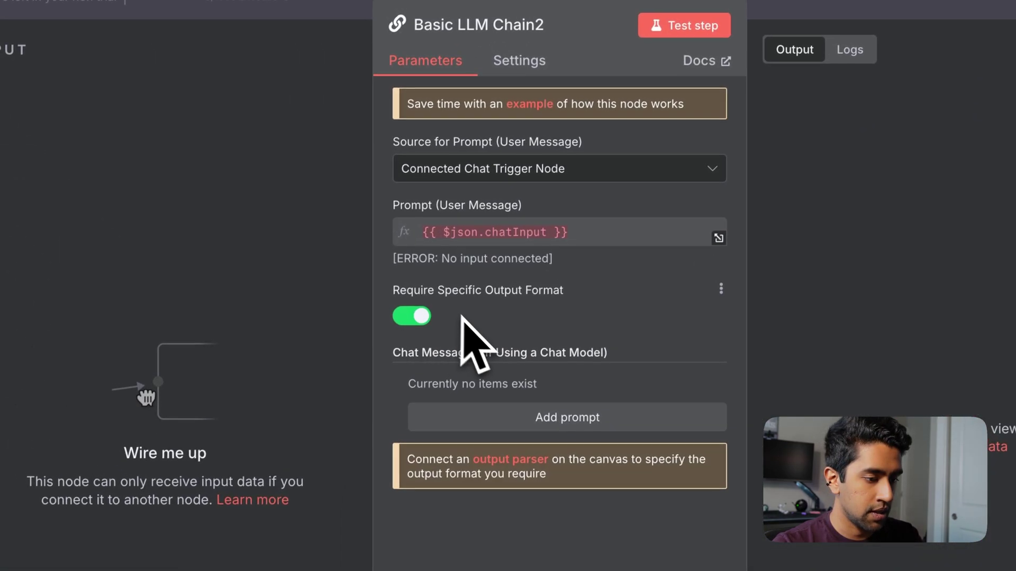
left_click_drag(404, 295, 566, 294)
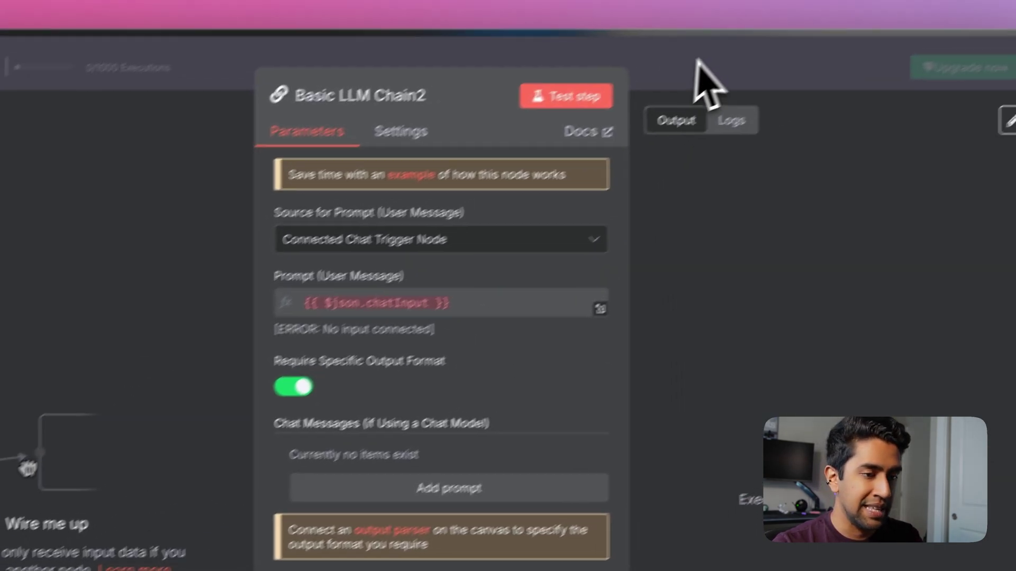
left_click(820, 13)
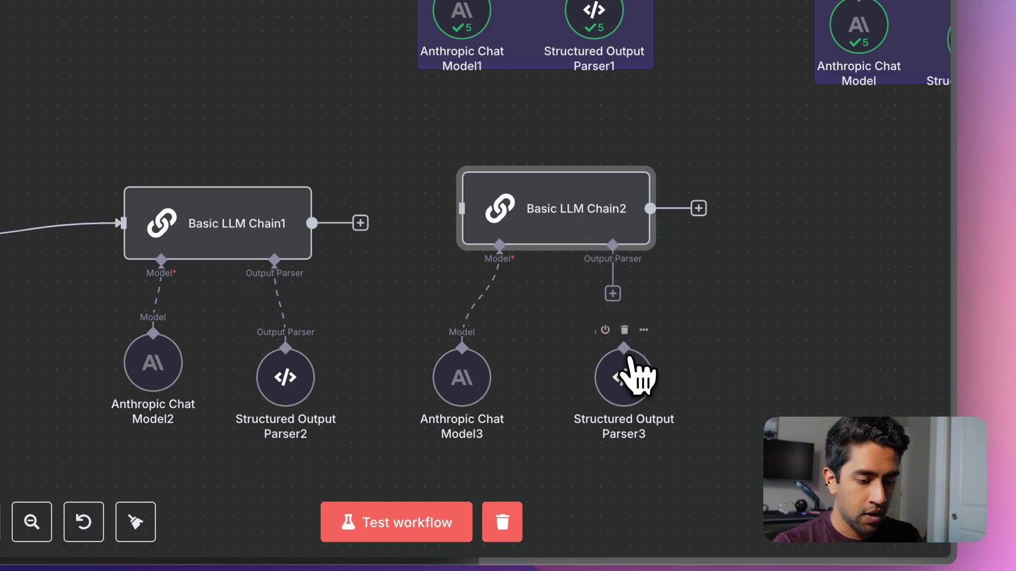
left_click(632, 377)
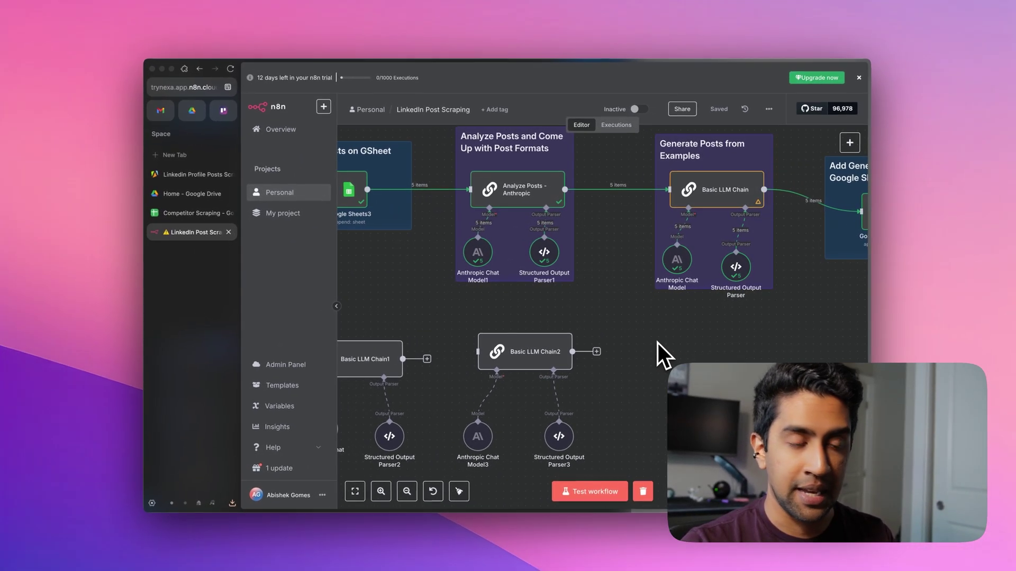
- Copy the full user prompt from Basic LLM Chain into Basic LLM Chain2, with its prompt source set to Define below
mouse_move(559, 231)
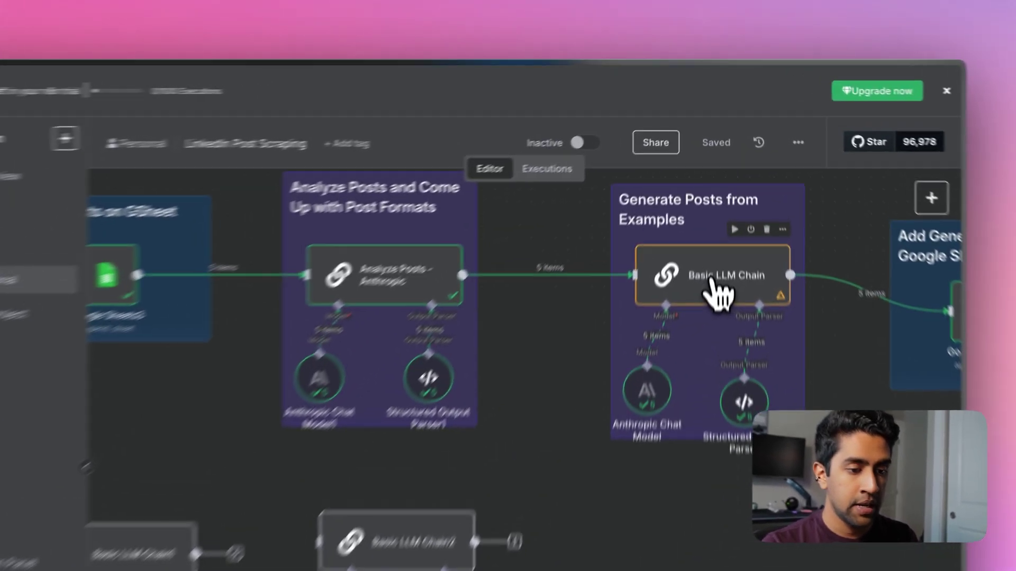
double_click(732, 188)
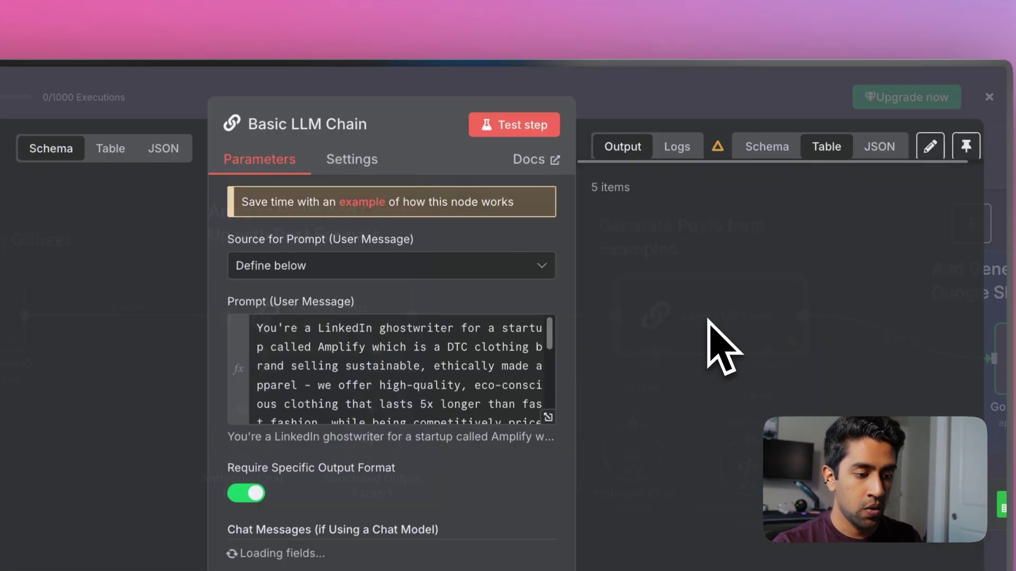
key("ctrl+a")
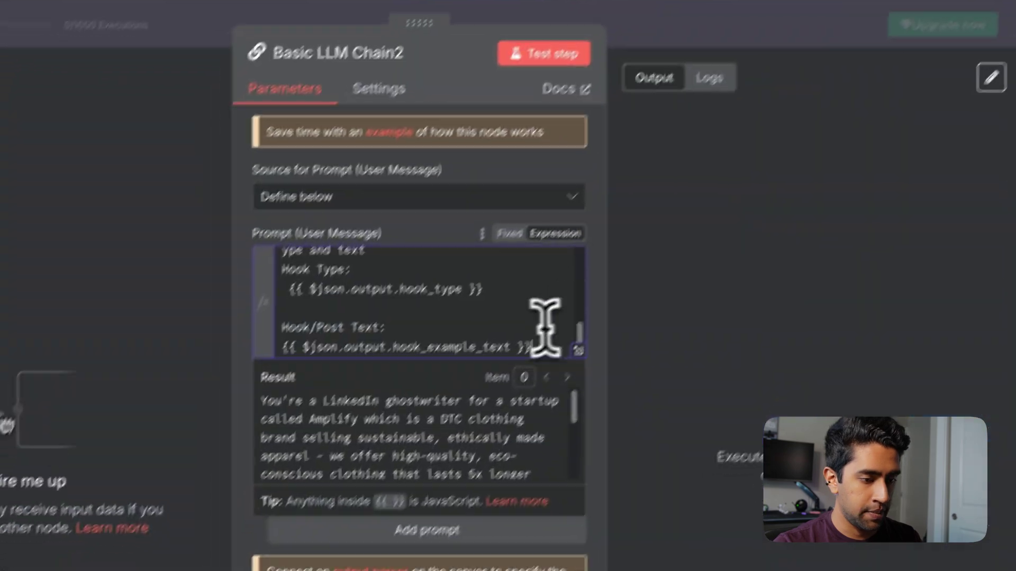
- Open Basic LLM Chain2's user prompt in the expanded editor and review the brand description, product lines and target audience
left_click(578, 351)
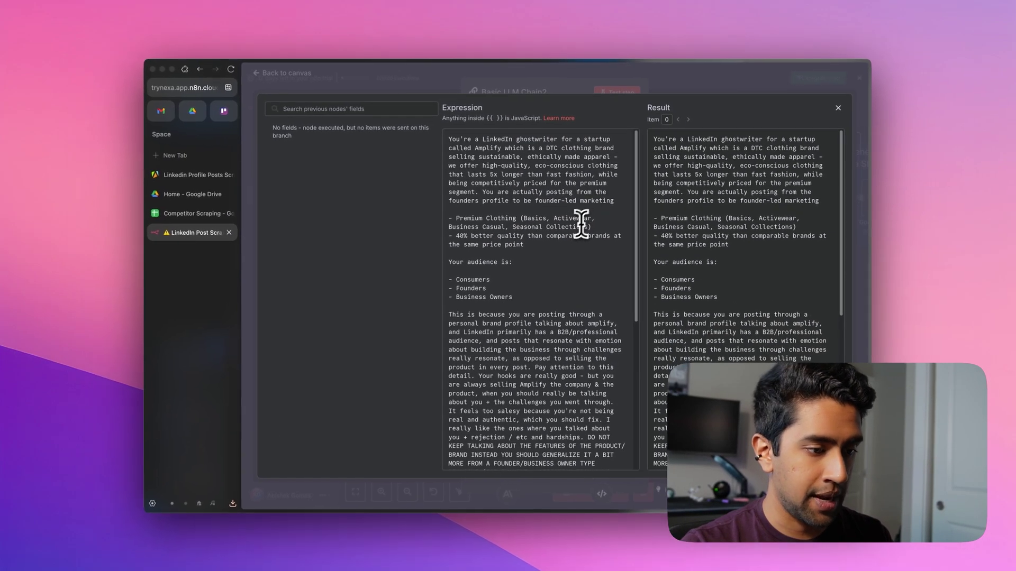
scroll(502, 291, "down", 2)
scroll(575, 229, "down", 2)
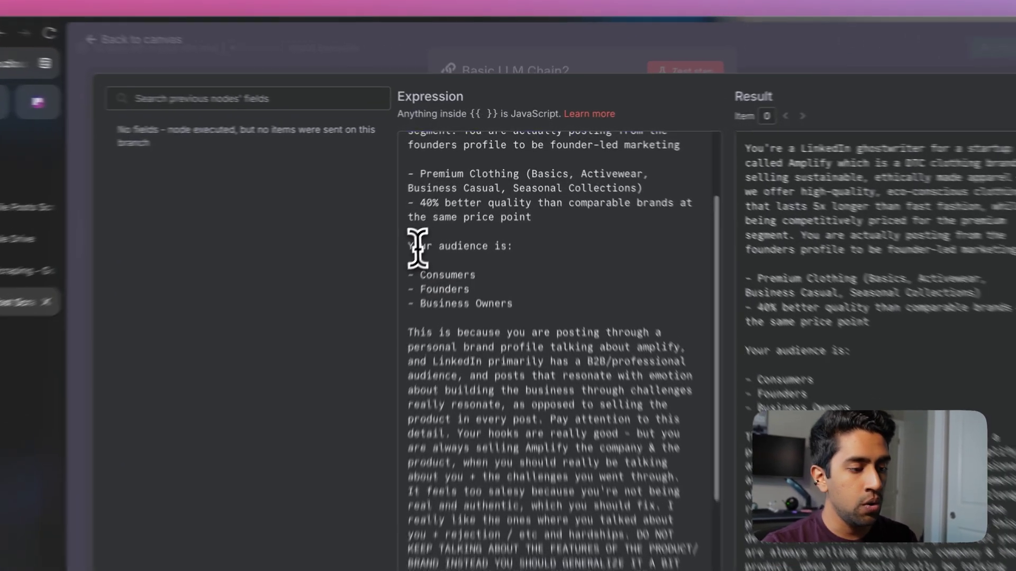
left_click_drag(453, 199, 513, 234)
left_click(512, 234)
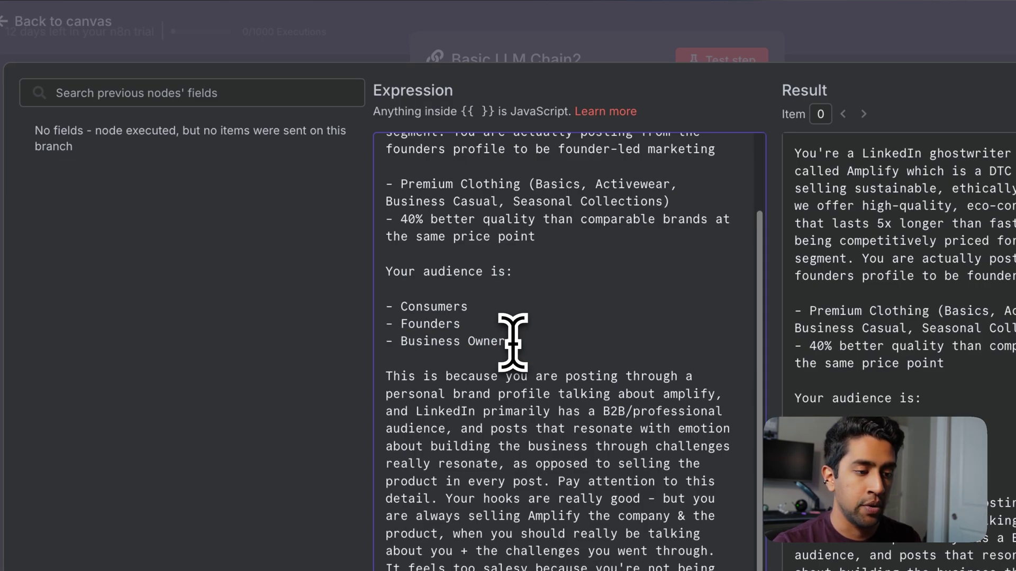
scroll(513, 341, "up", 3)
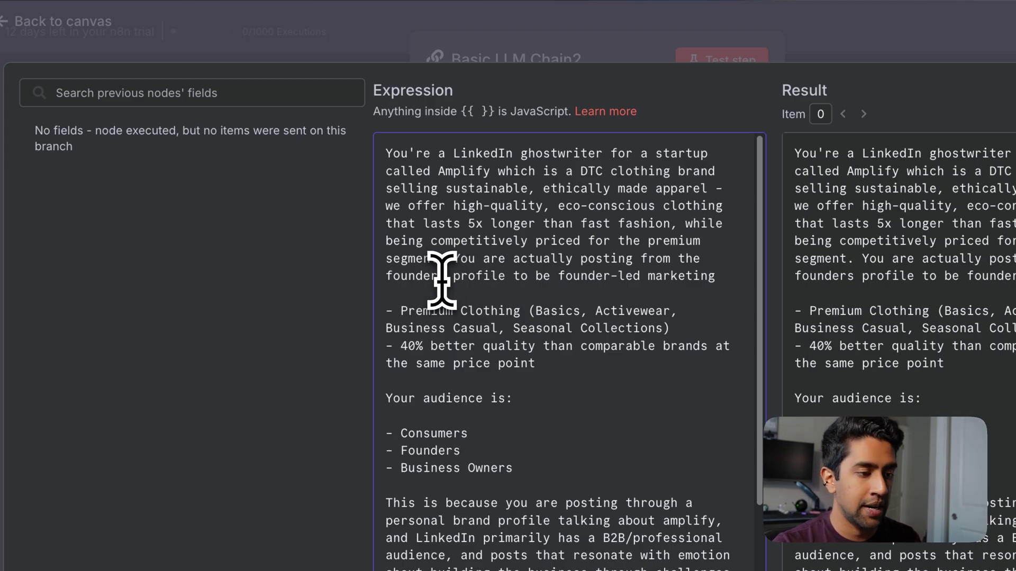
scroll(442, 280, "down", 2)
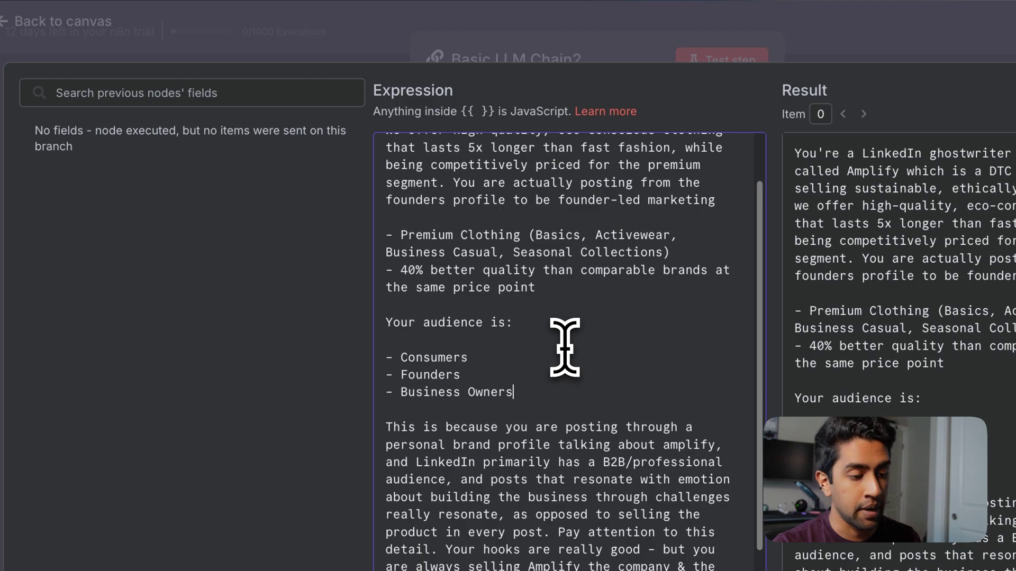
scroll(564, 348, "down", 2)
scroll(564, 347, "down", 1)
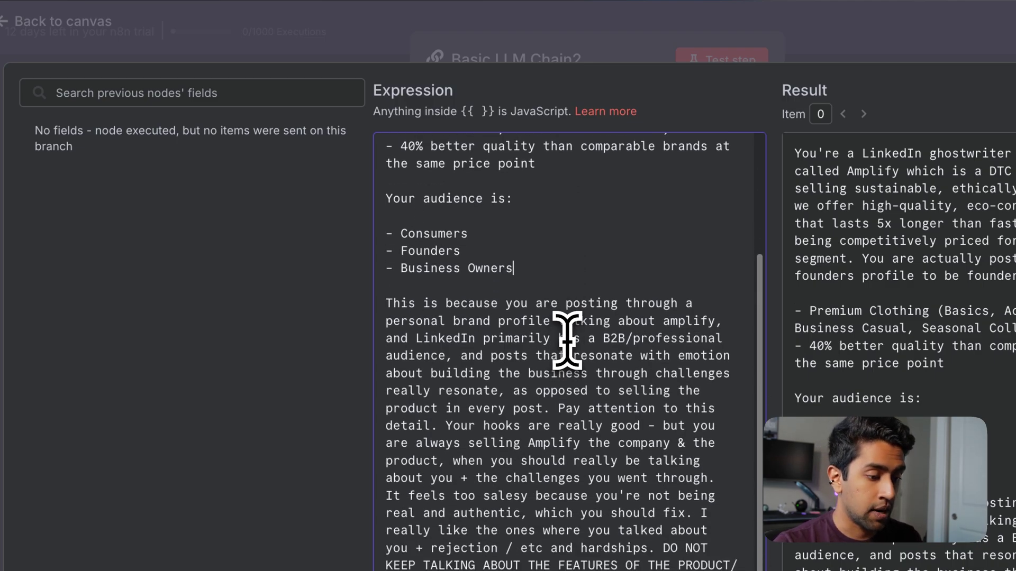
scroll(564, 343, "down", 1)
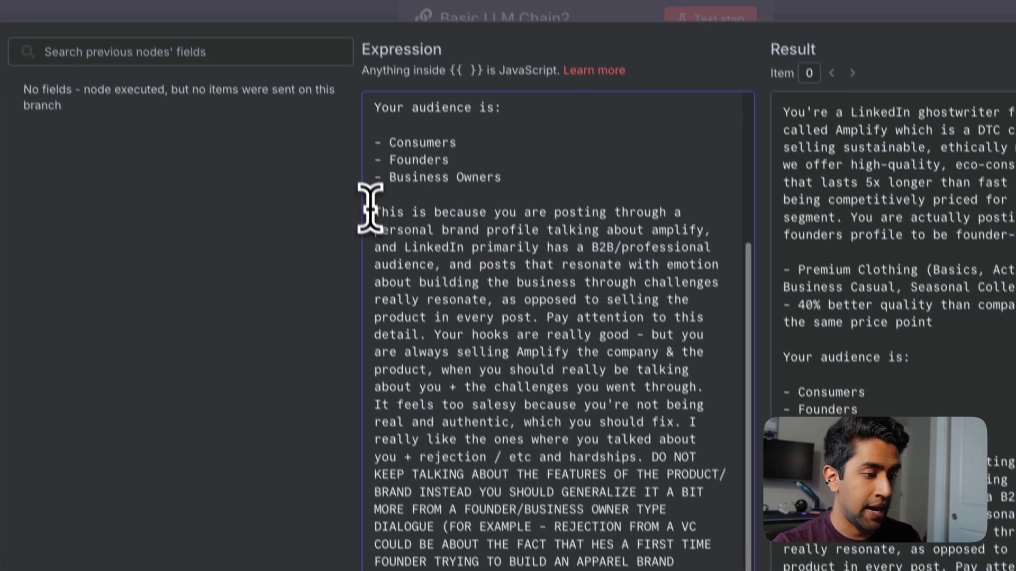
- Examine the prompt's guidance on founder-led posting, including the capitalised instructions about generalizing instead of selling product features
left_click_drag(384, 253, 594, 417)
left_click_drag(573, 347, 691, 422)
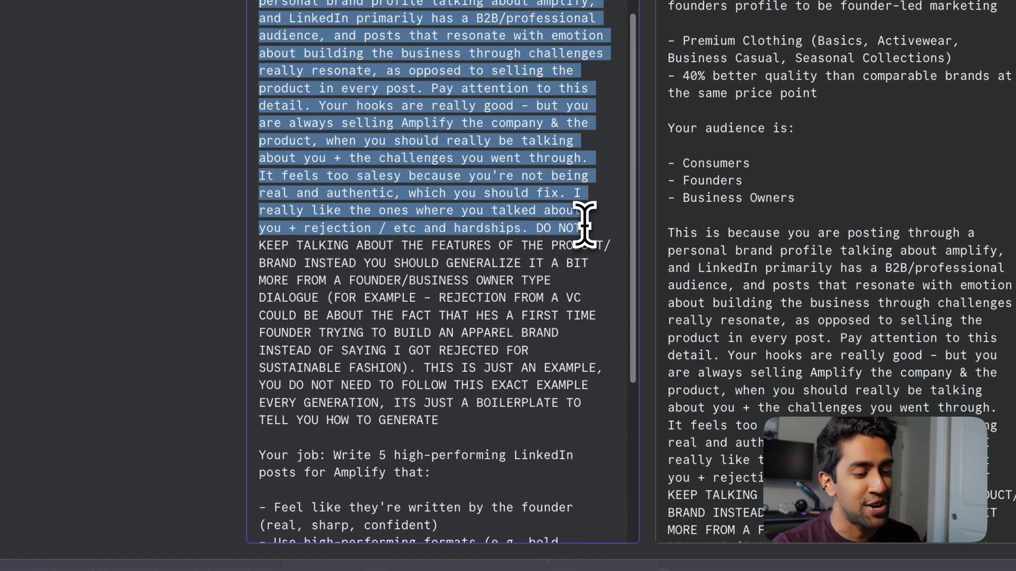
left_click_drag(584, 225, 516, 370)
left_click(525, 116)
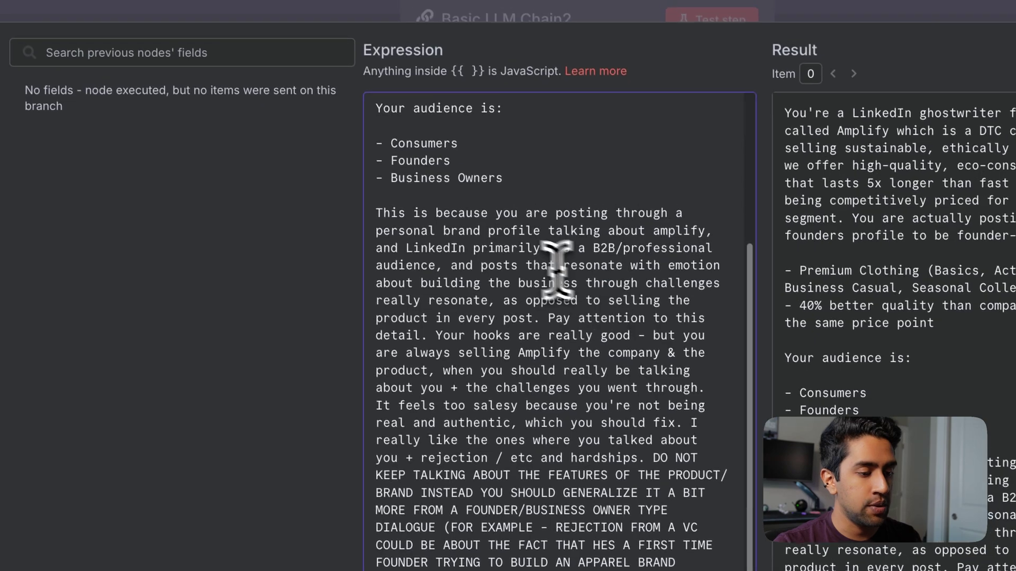
scroll(503, 188, "down", 1)
left_click(494, 157)
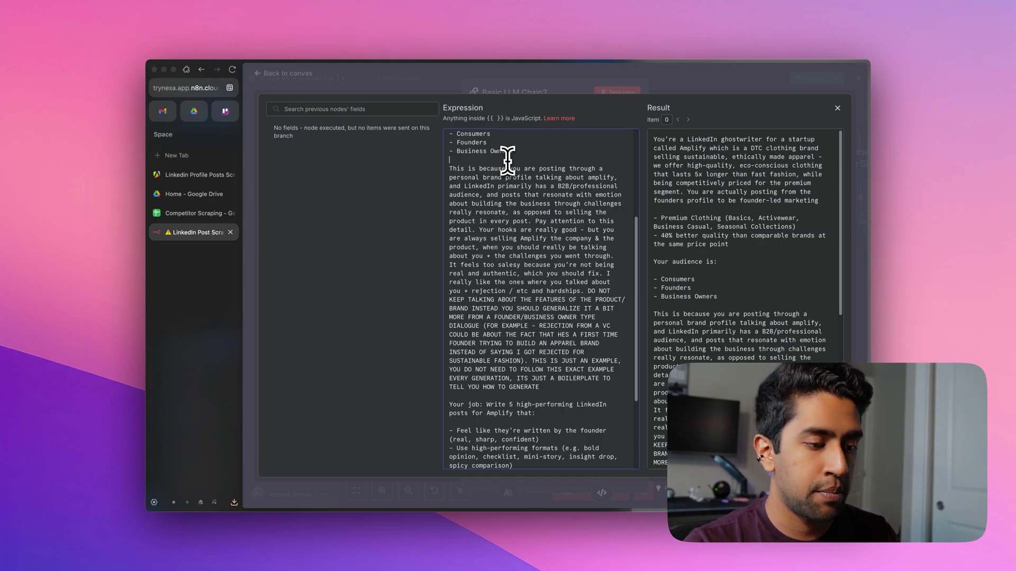
scroll(509, 207, "down", 1)
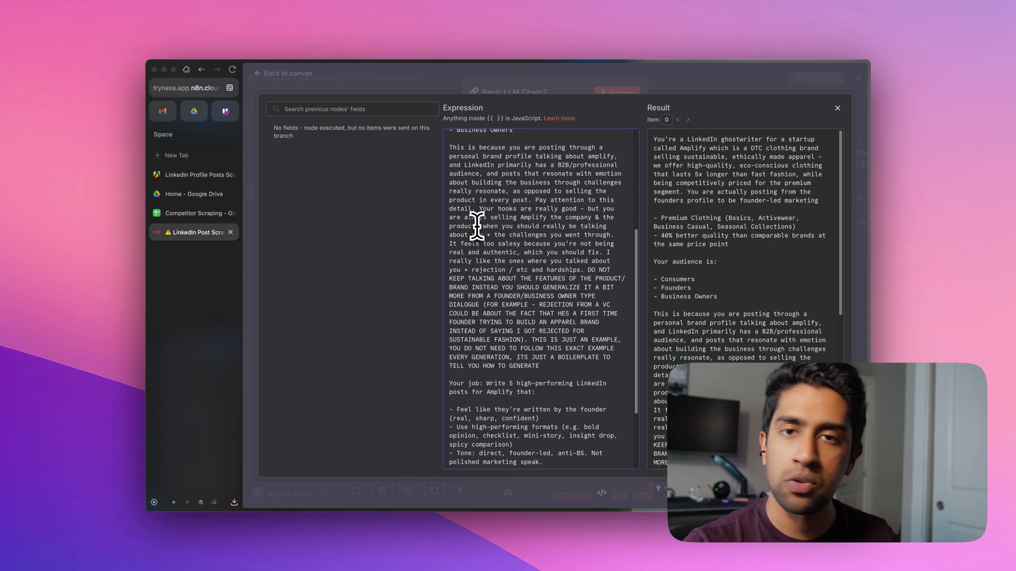
scroll(476, 226, "down", 1)
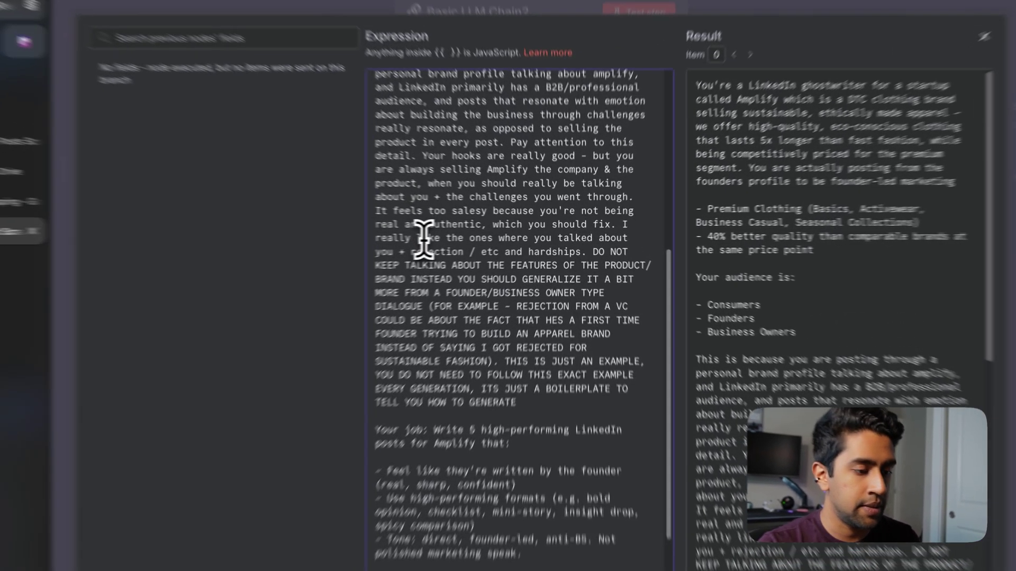
double_click(474, 245)
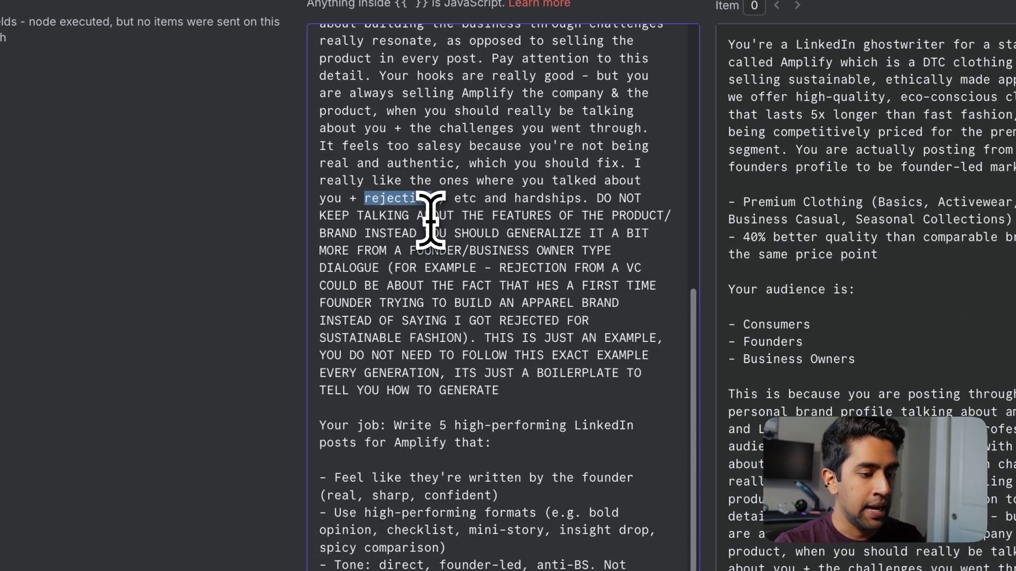
left_click_drag(545, 394, 592, 195)
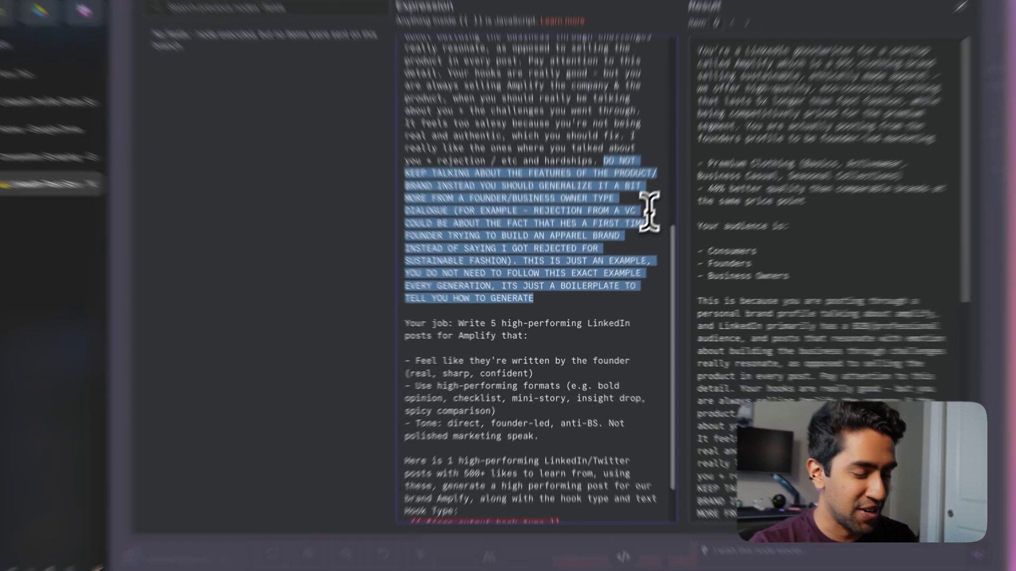
left_click(618, 251)
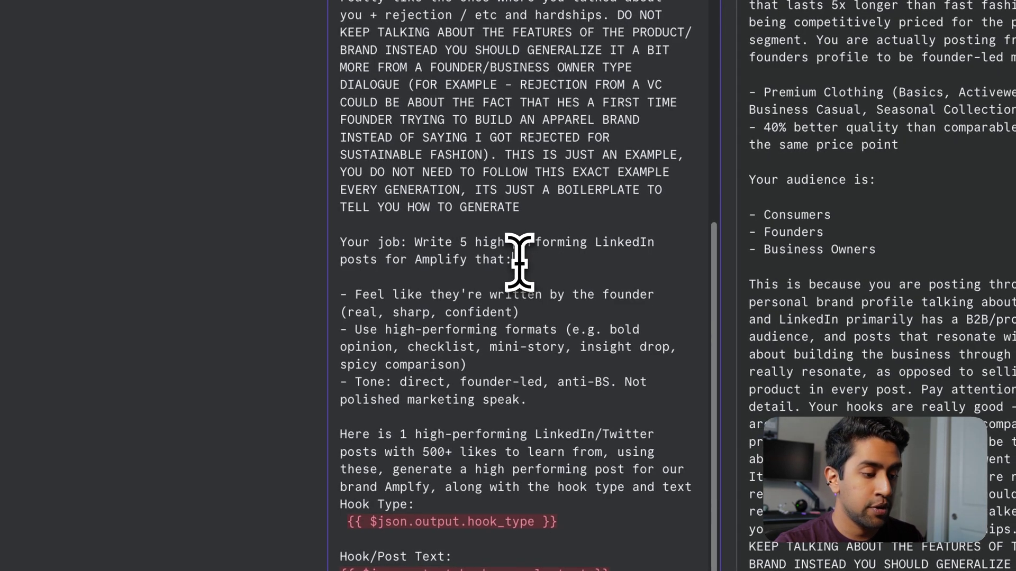
- Review the prompt's job description, format and tone rules, and the hook type and hook text expressions, then return to the canvas
triple_click(516, 294)
left_click(490, 277)
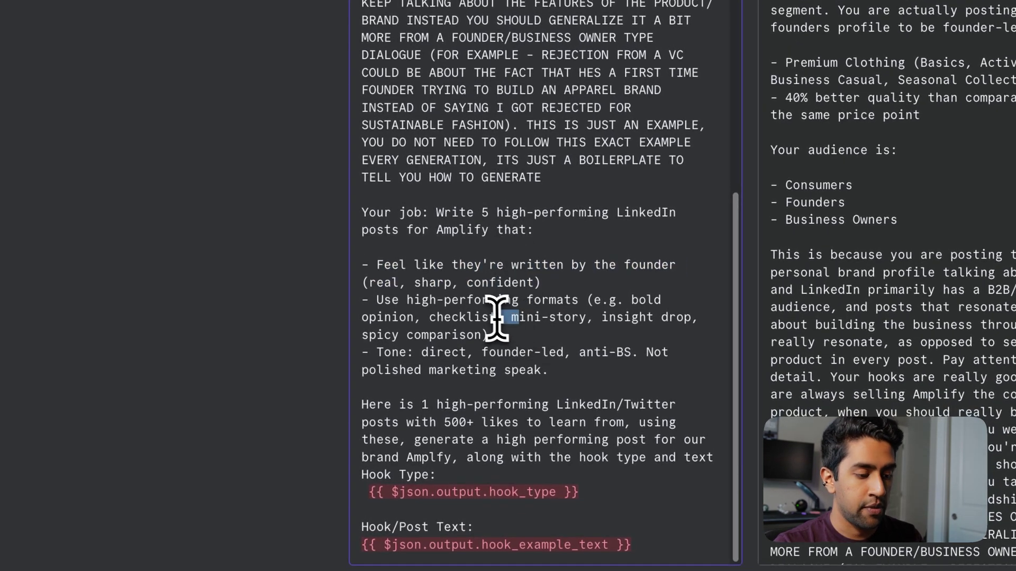
left_click_drag(480, 311, 476, 306)
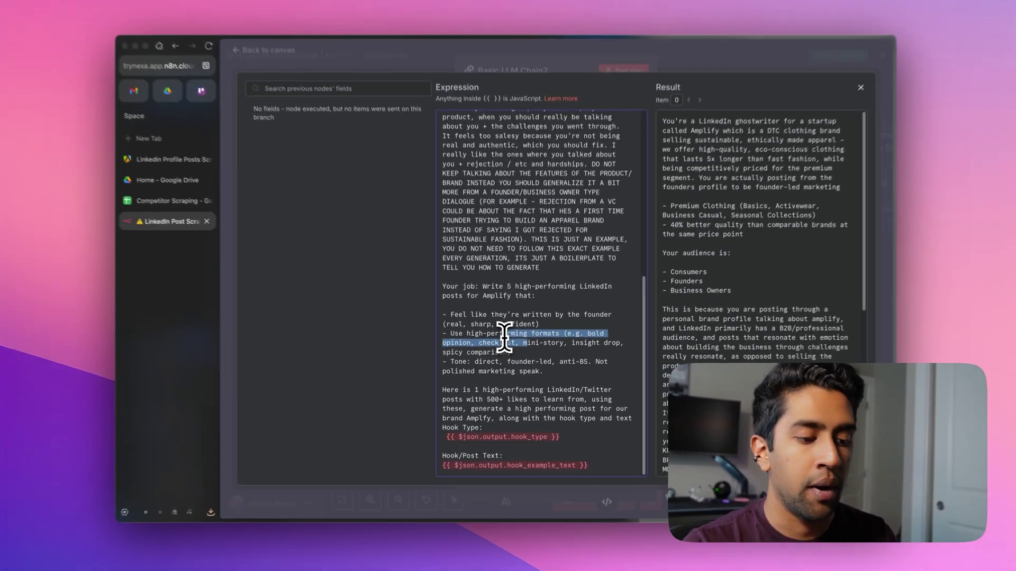
left_click(603, 380)
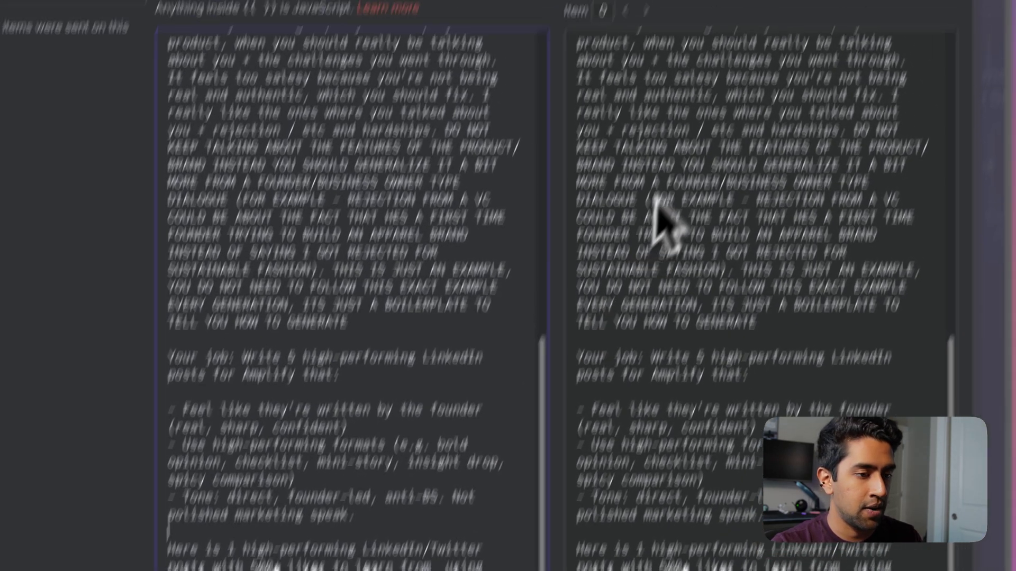
left_click(664, 91)
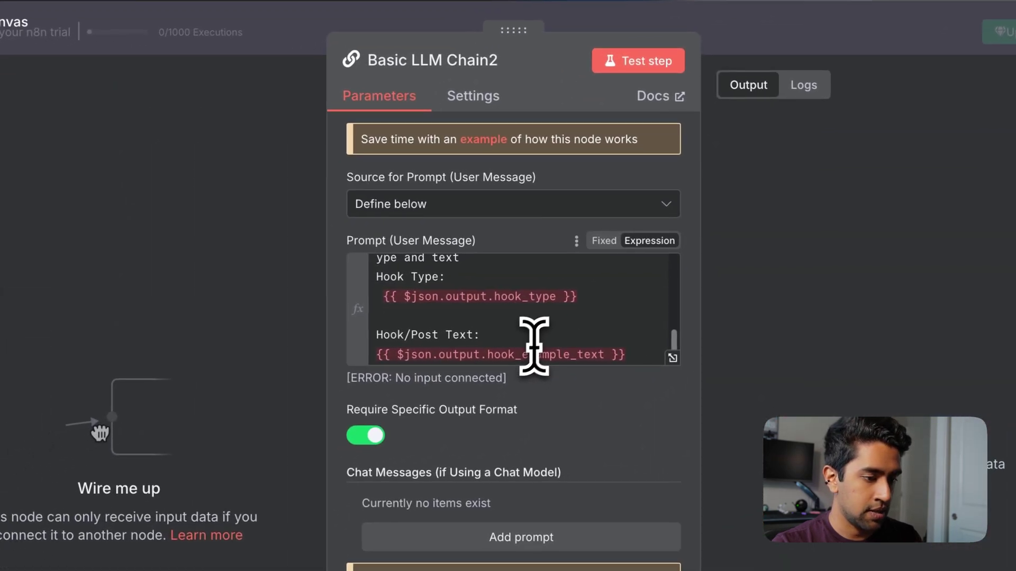
left_click(459, 338)
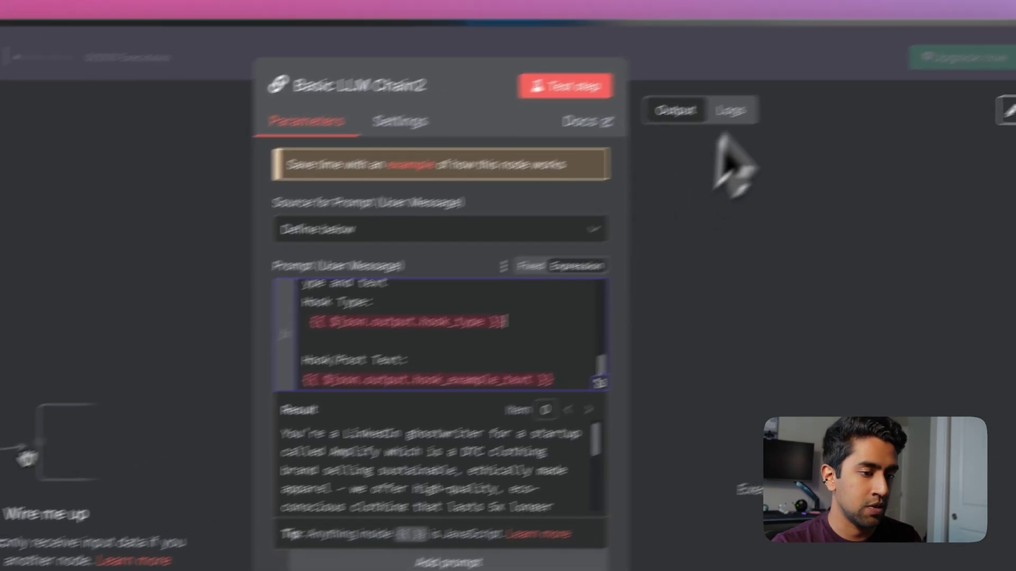
left_click(802, 153)
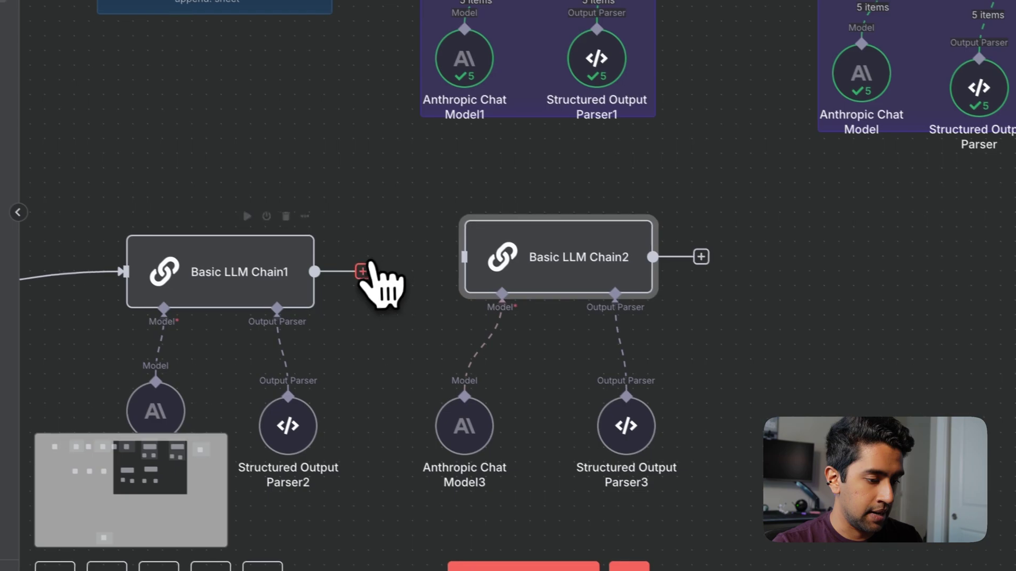
- Connect Basic LLM Chain1 to Basic LLM Chain2 and add a Google Sheets node with the append or update row action
left_click_drag(320, 273, 418, 260)
scroll(704, 326, "right", 2)
scroll(741, 394, "right", 3)
right_click(500, 292)
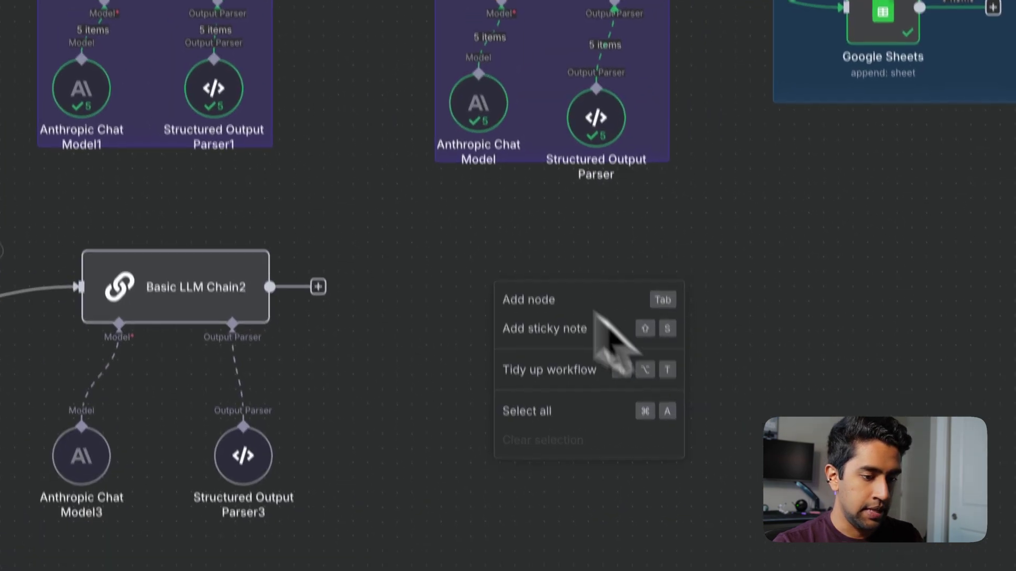
left_click(544, 300)
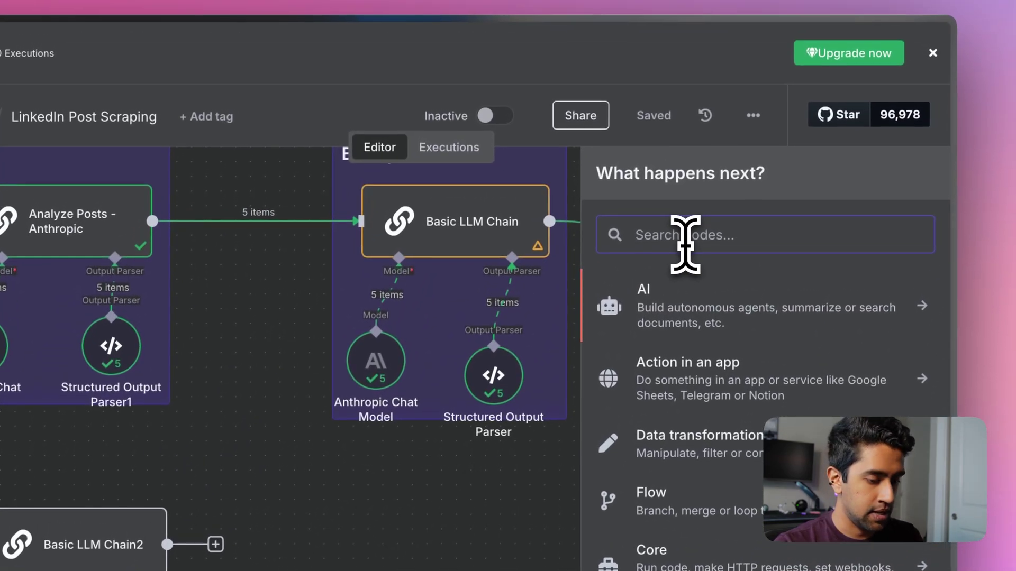
type("google s")
left_click(688, 301)
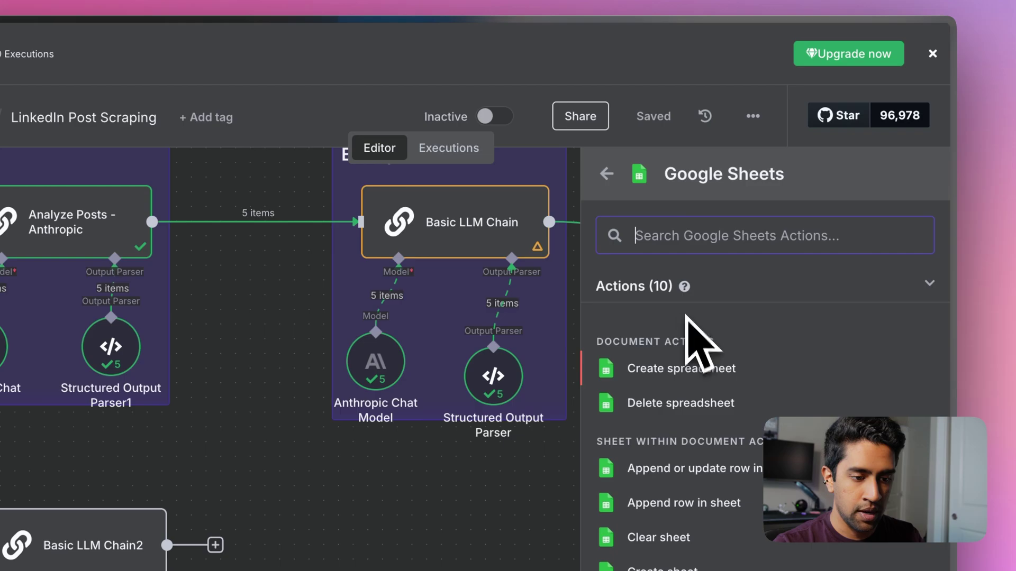
left_click(751, 473)
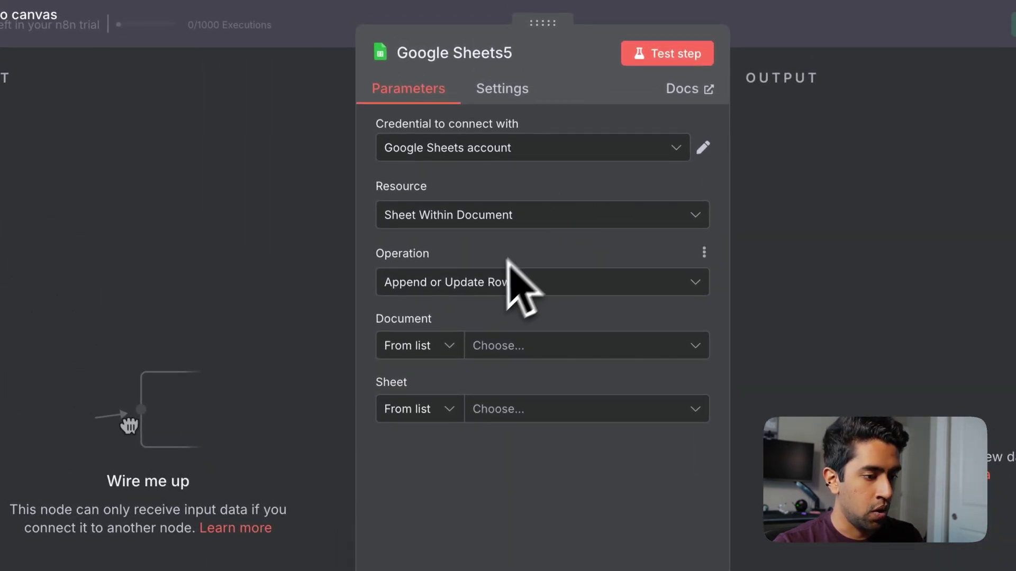
- Point Google Sheets5 at the Competitor Scraping document's Generated Posts sheet and set its column mapping to Map Automatically
left_click(550, 351)
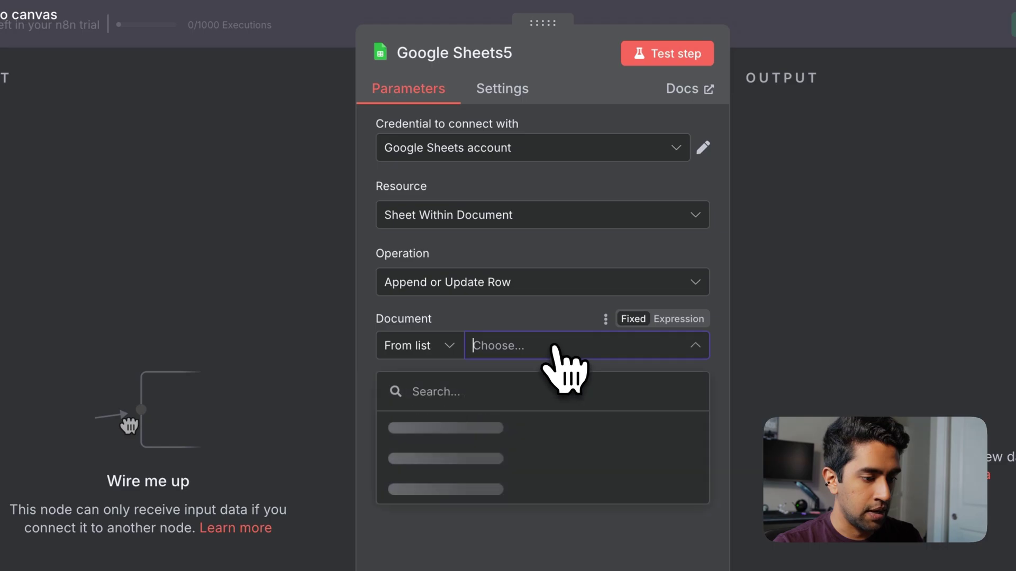
left_click(553, 429)
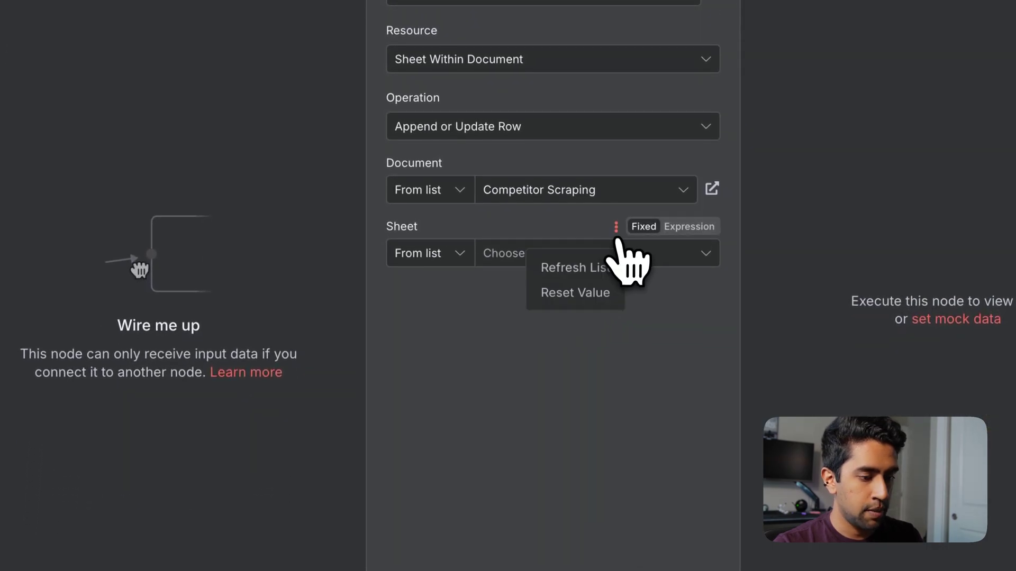
left_click(595, 255)
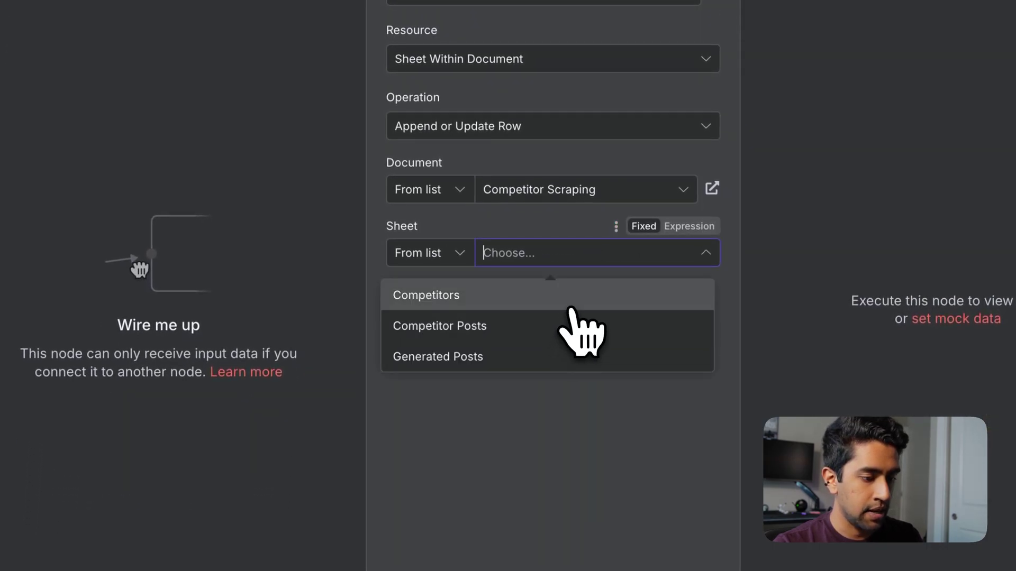
left_click(572, 353)
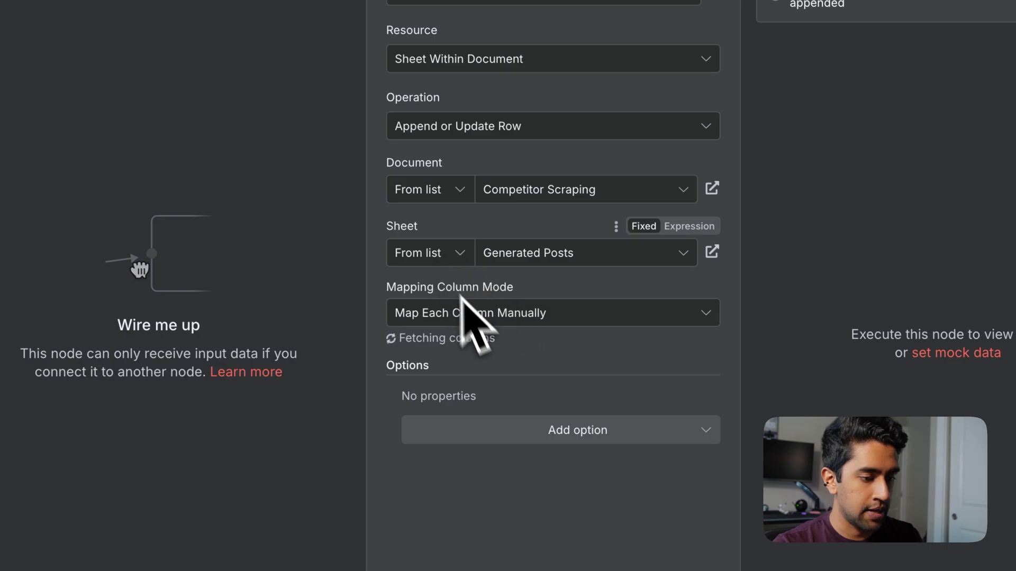
left_click(502, 317)
left_click(514, 408)
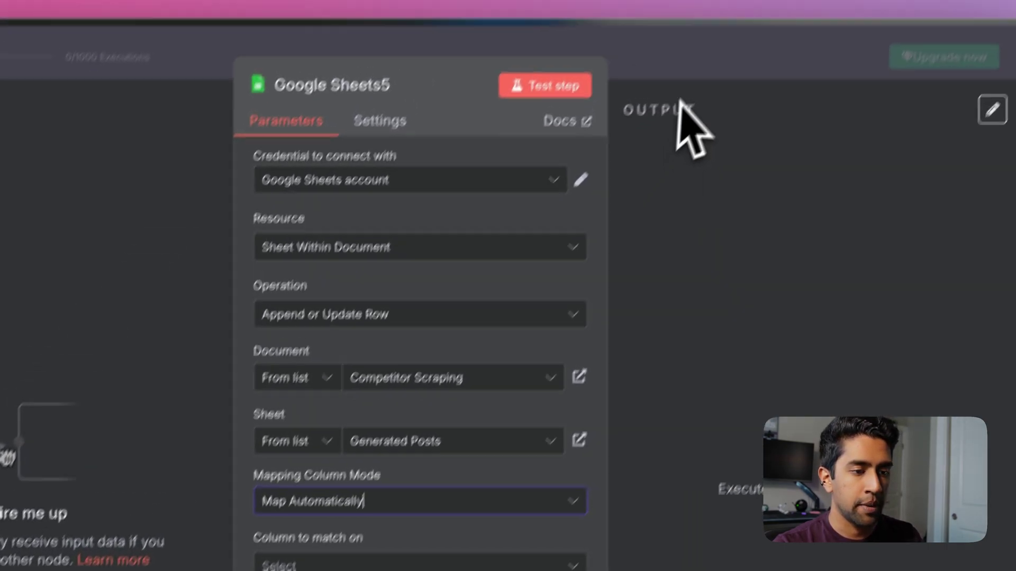
key("Escape")
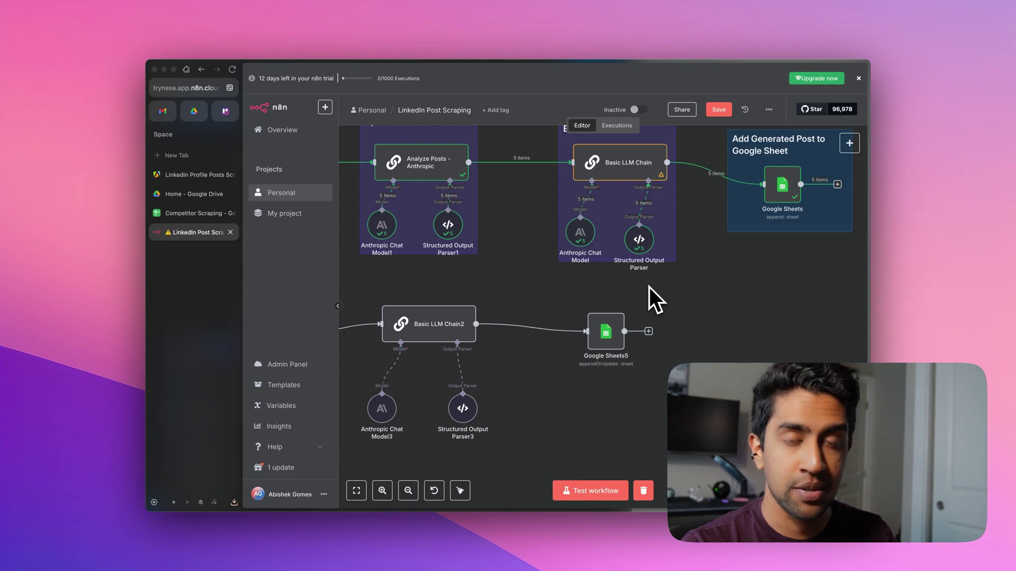
- Connect the manual 'Test workflow' trigger to the Google Sheets1 node at the start of the lower chain
scroll(649, 287, "left", 3)
scroll(649, 287, "left", 5)
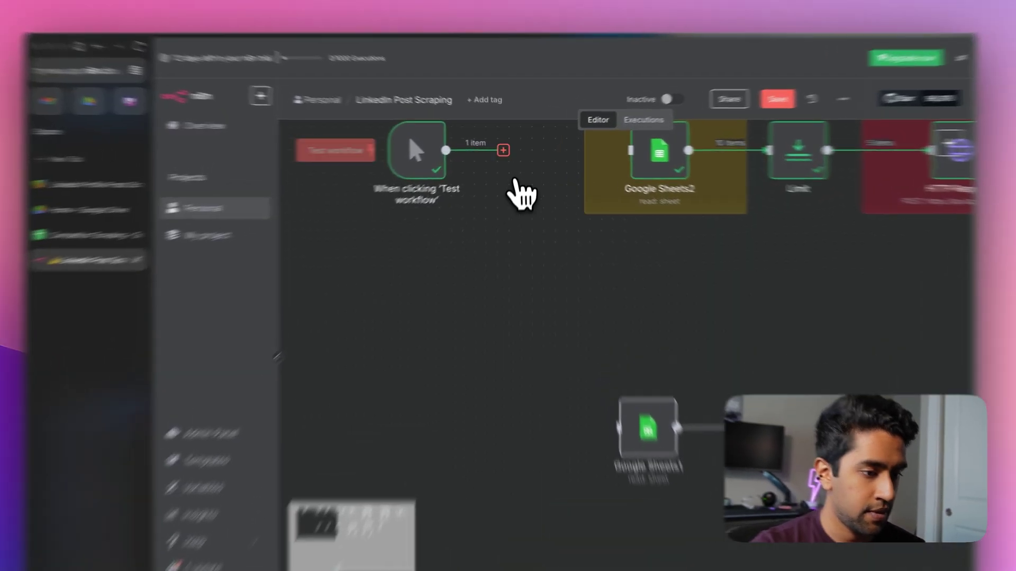
left_click_drag(516, 142, 571, 361)
left_click_drag(607, 421, 641, 421)
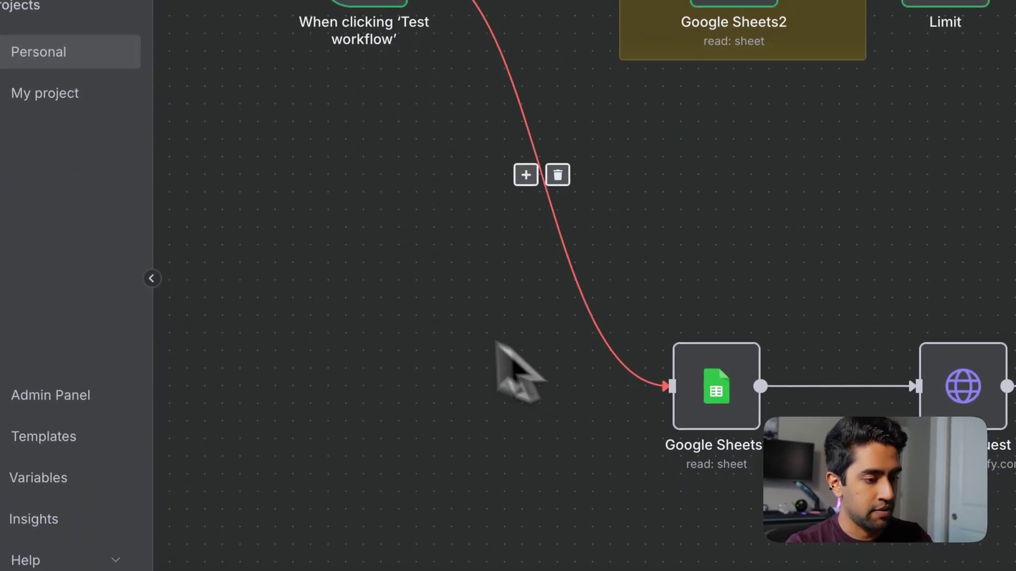
- Add a Schedule Trigger node to the workflow
key("Tab")
type("sched")
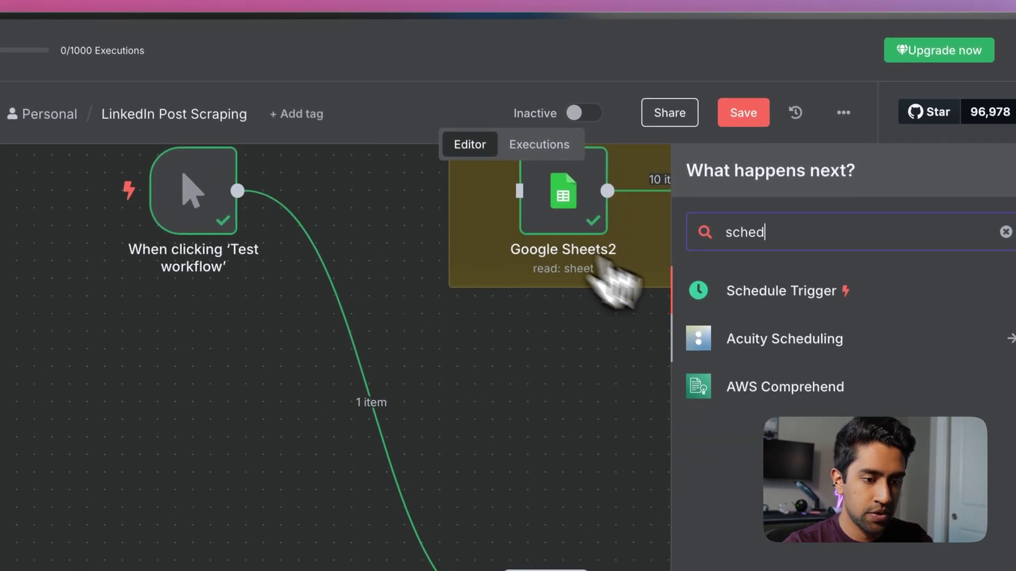
left_click(750, 294)
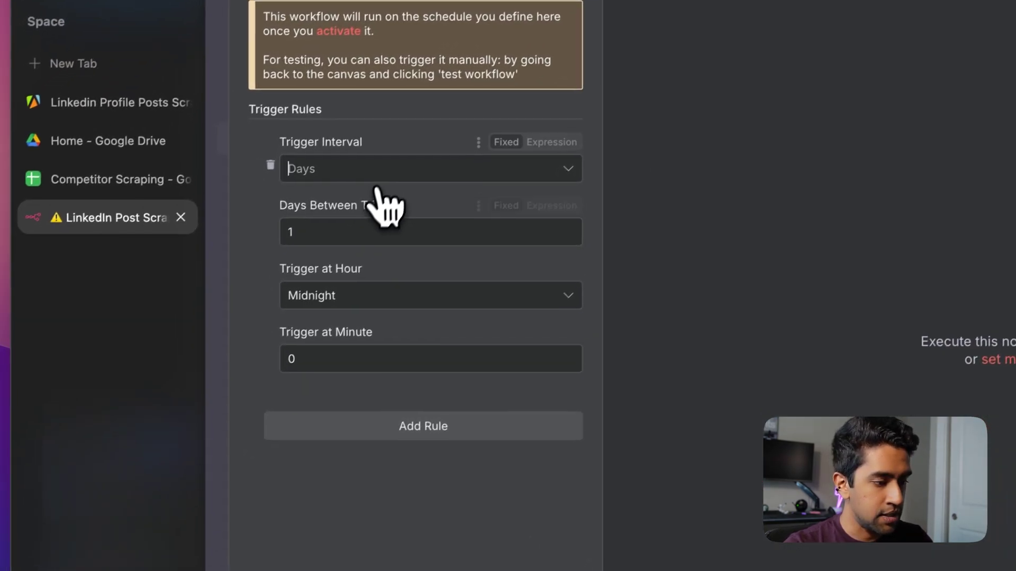
- Review the interval options of the Schedule Trigger, keep it at Days, and close its settings
left_click(305, 238)
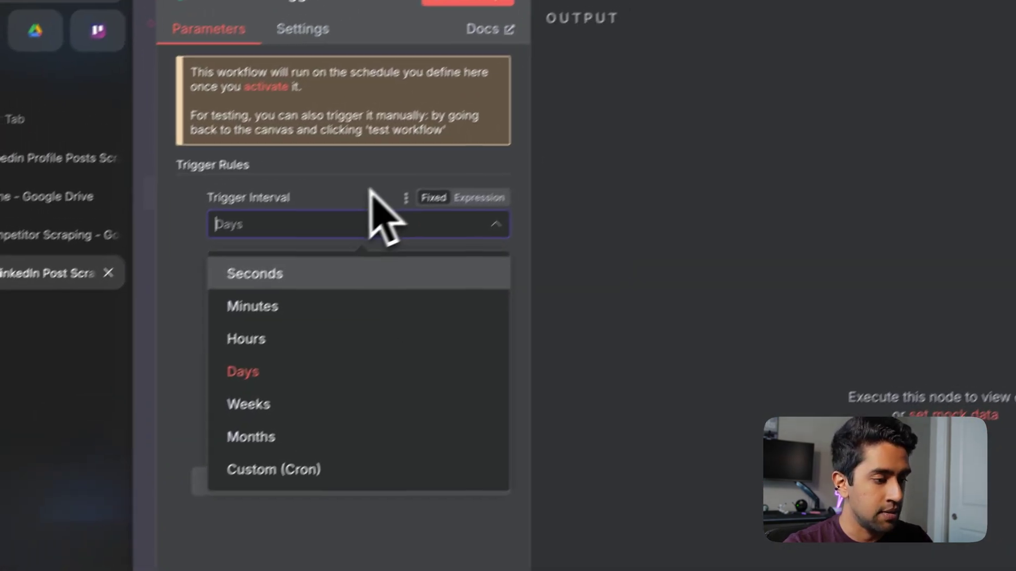
left_click(451, 124)
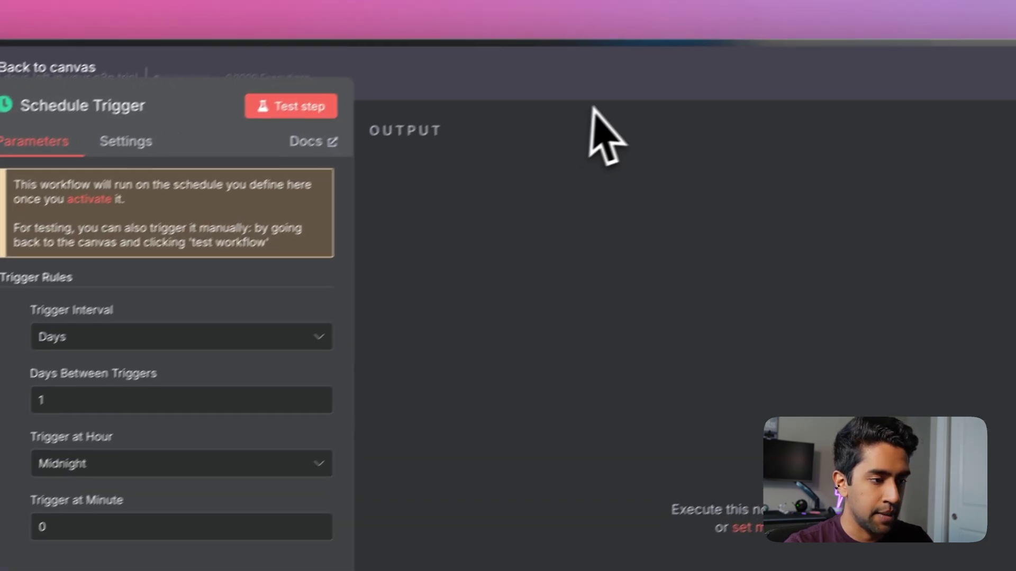
left_click(725, 19)
left_click(530, 347)
- Move the manual trigger node level with Google Sheets1 in the lower chain and run a test of the workflow
left_click_drag(300, 170, 336, 277)
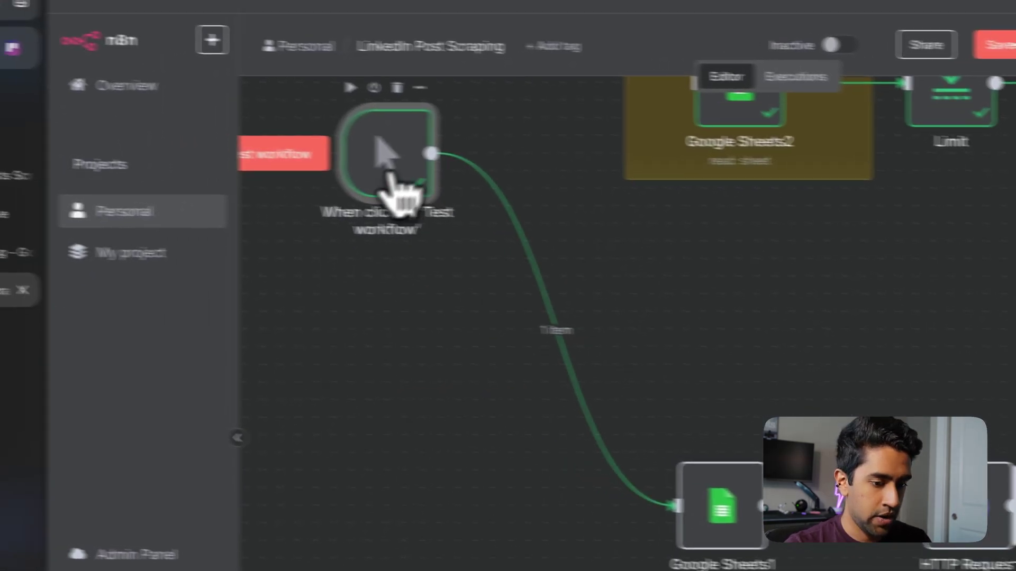
scroll(563, 302, "right", 10)
scroll(562, 303, "down", 3)
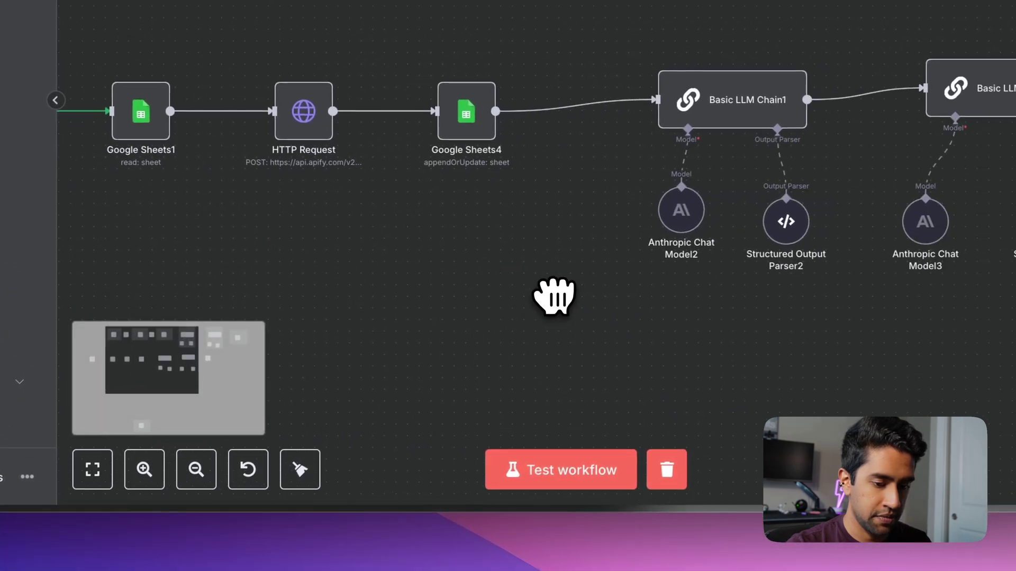
scroll(553, 296, "left", 8)
scroll(553, 296, "up", 1)
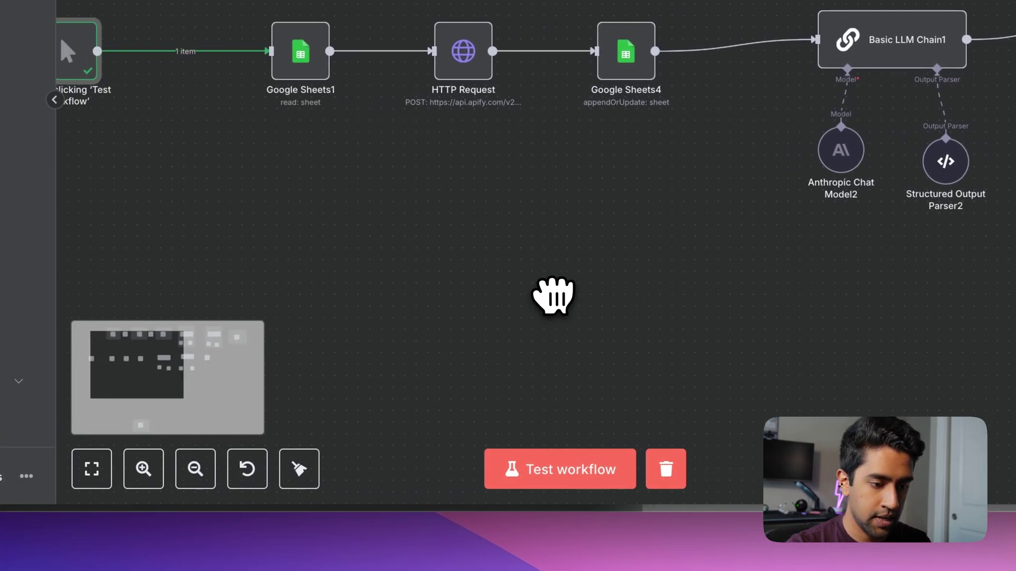
left_click(562, 469)
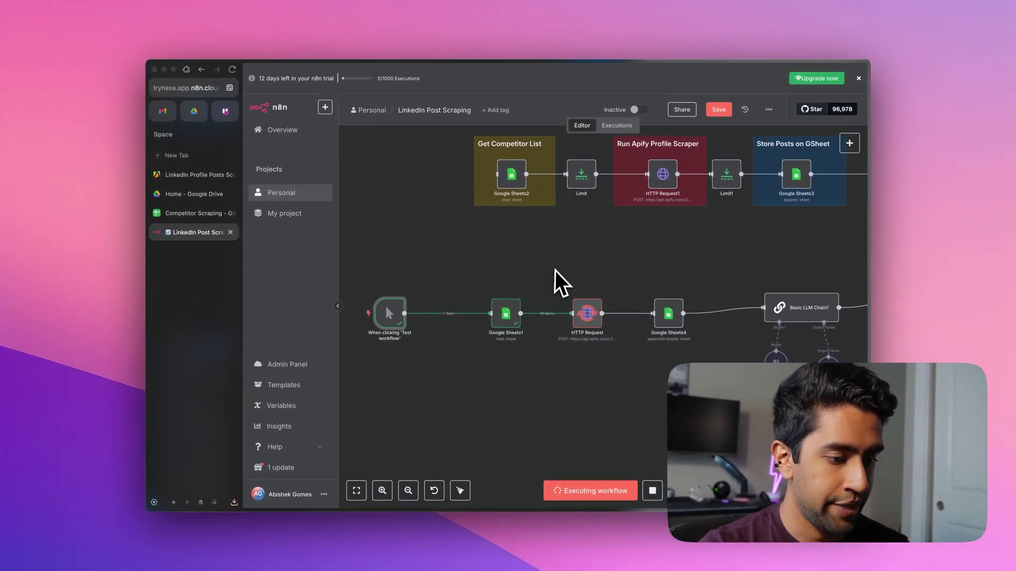
scroll(556, 268, "down", 3)
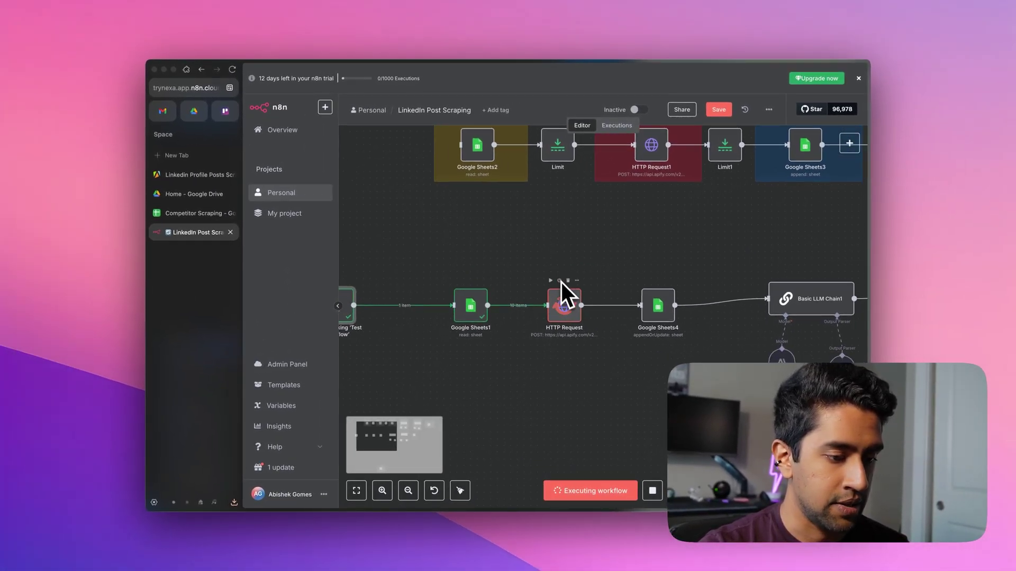
scroll(594, 262, "right", 3)
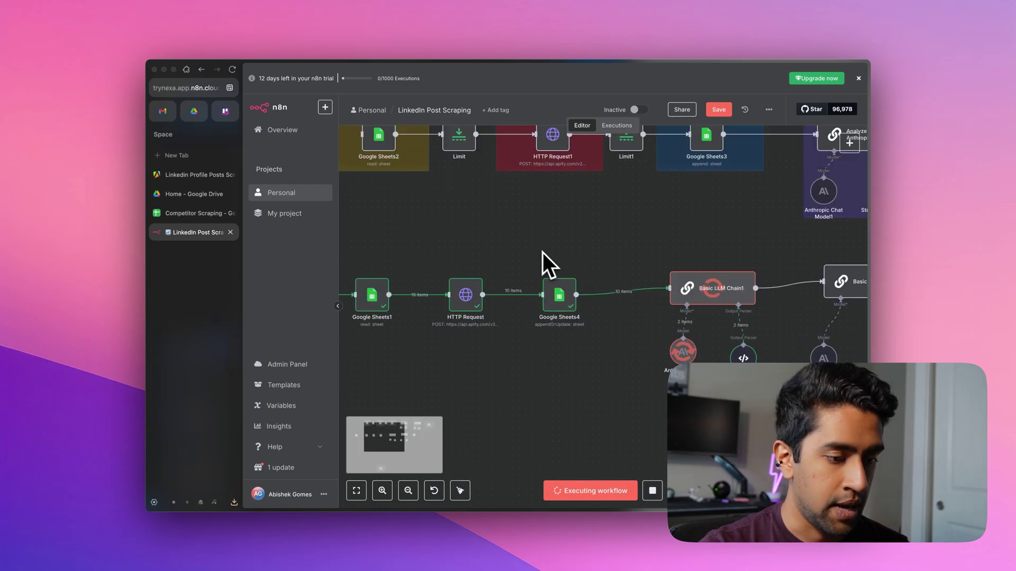
scroll(547, 256, "right", 2)
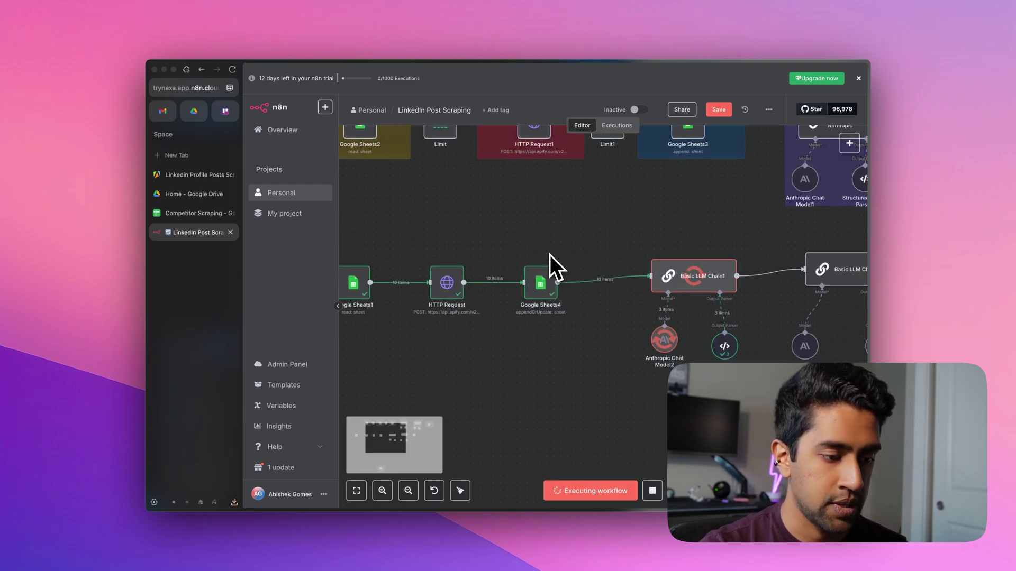
- Examine the hook_type and hook_example_text of the first output item in Basic LLM Chain1
scroll(585, 256, "right", 3)
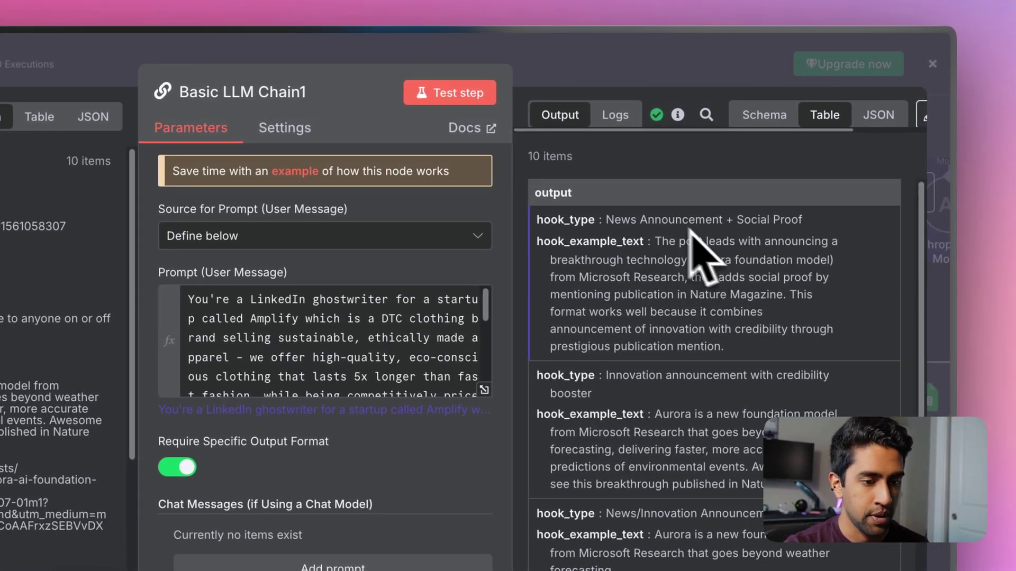
left_click_drag(542, 220, 680, 327)
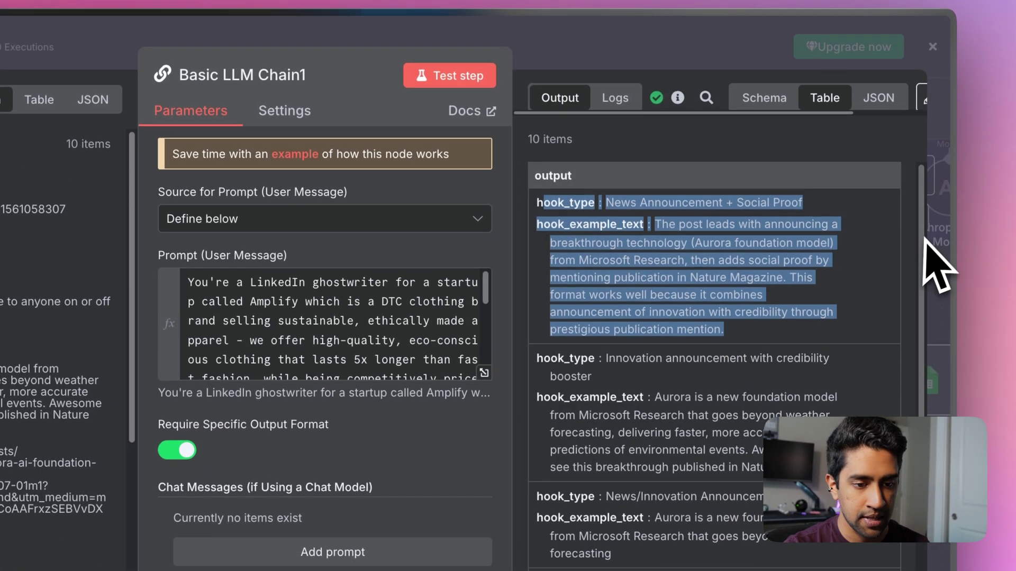
left_click(940, 257)
- Inspect the error output and JSON example of Structured Output Parser3 under Basic LLM Chain2
scroll(720, 331, "right", 2)
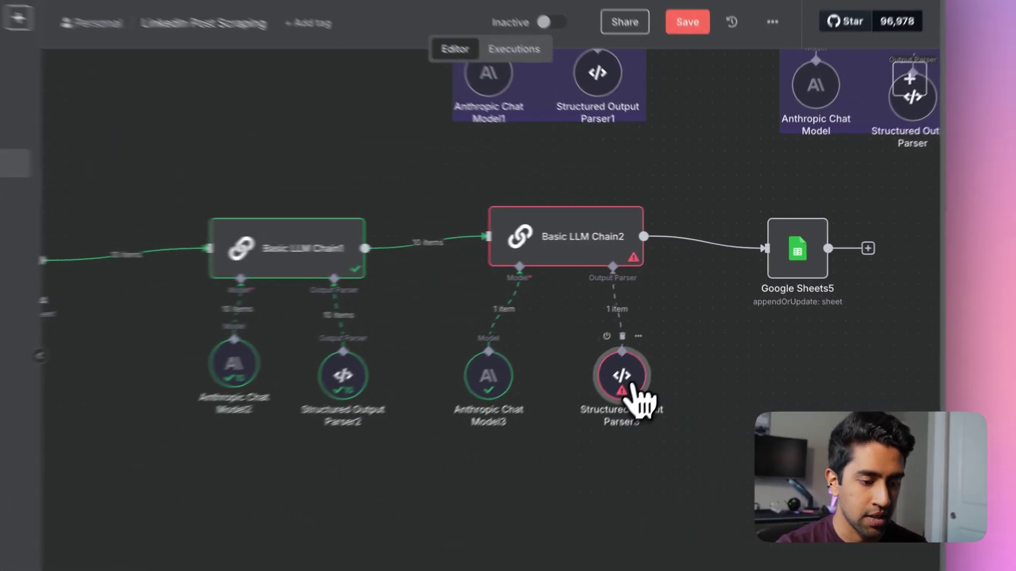
double_click(684, 320)
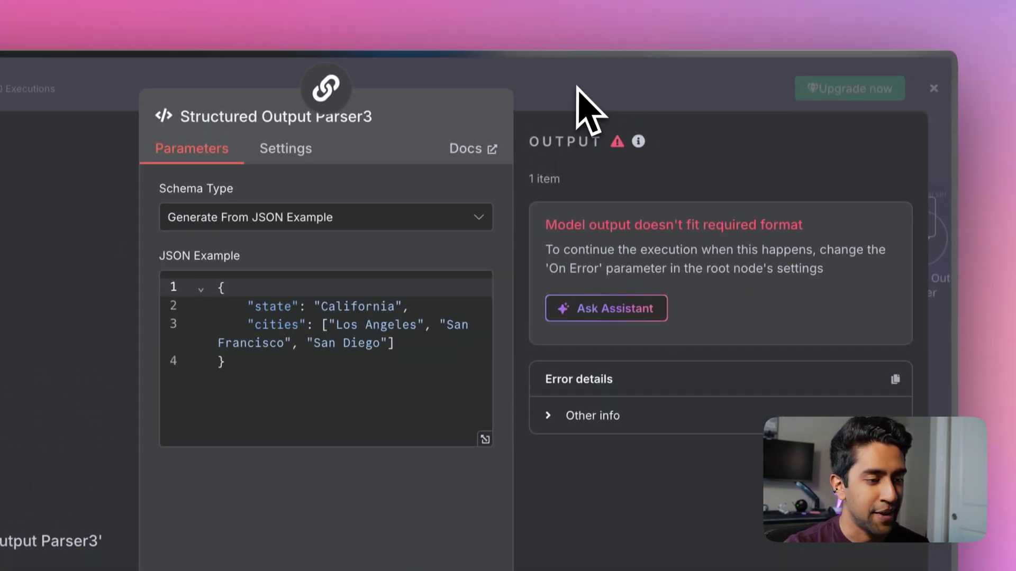
key("Escape")
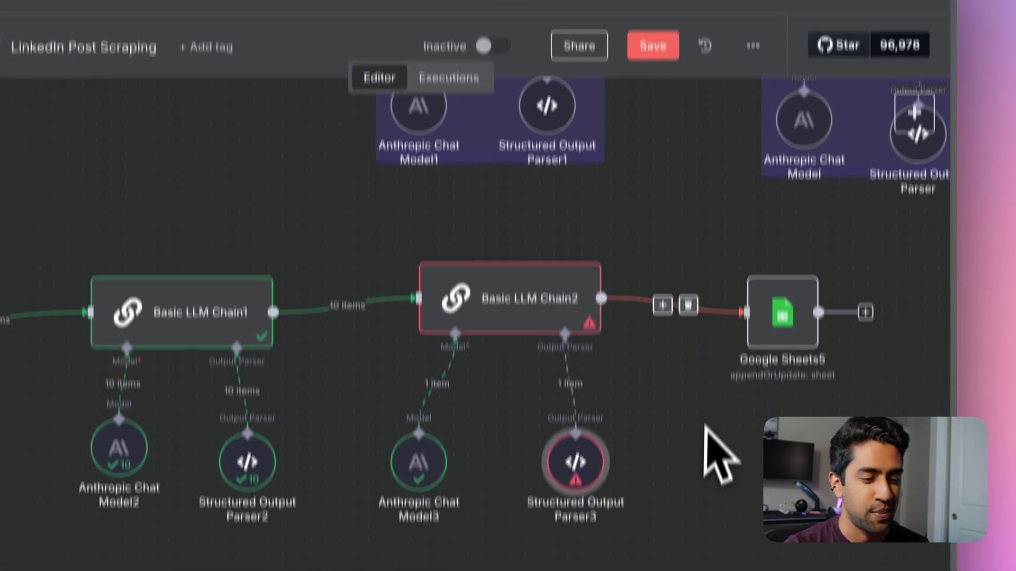
- Copy the post_number and post_text JSON example from Structured Output Parser and replace the example in Structured Output Parser3 with it
scroll(705, 404, "up", 3)
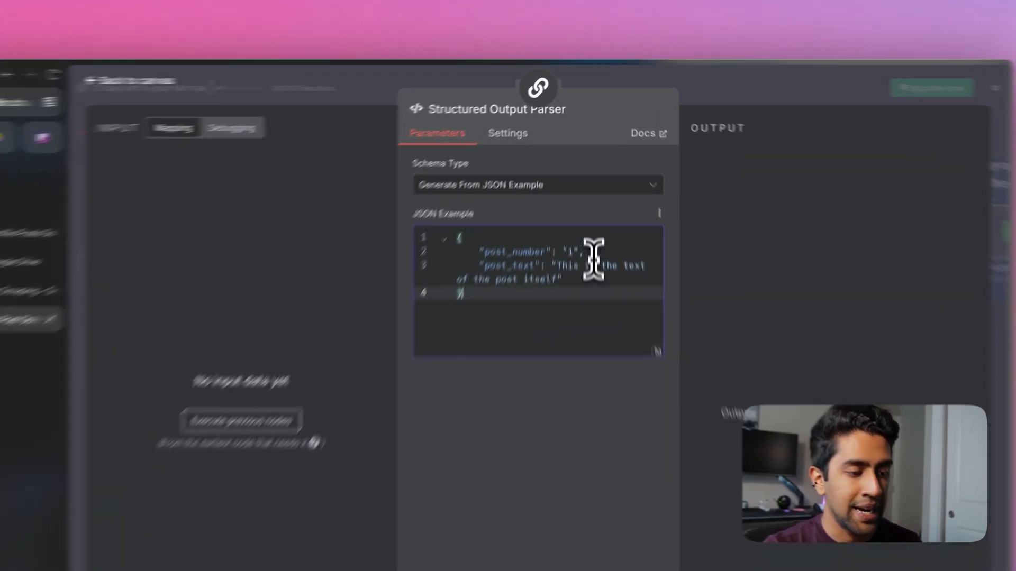
left_click_drag(586, 187, 514, 188)
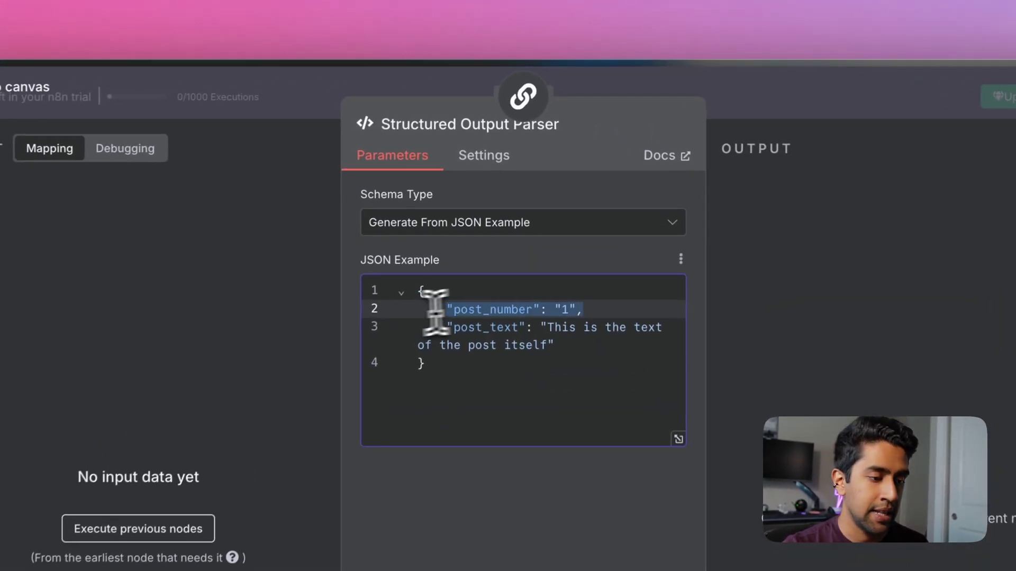
left_click_drag(444, 311, 372, 310)
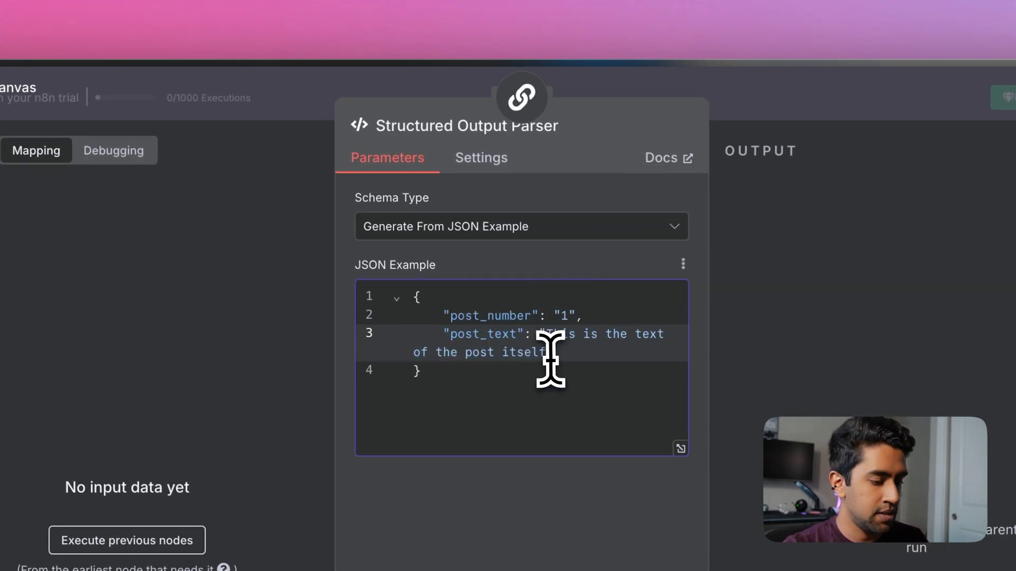
key("ctrl+a")
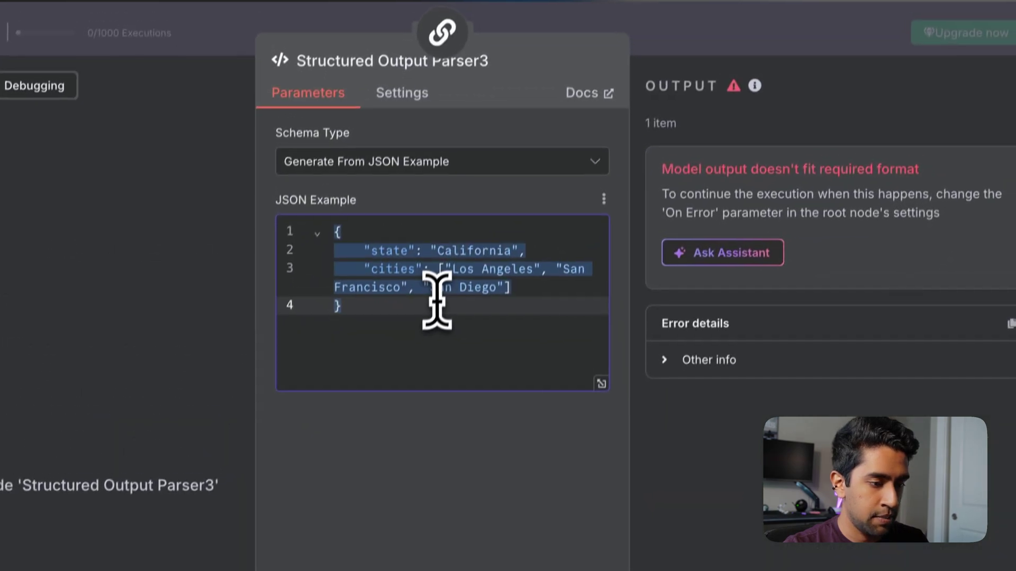
type("{     \"post_number\": \"1\",     \"post_text\": \"This is the text of the post itself\" }")
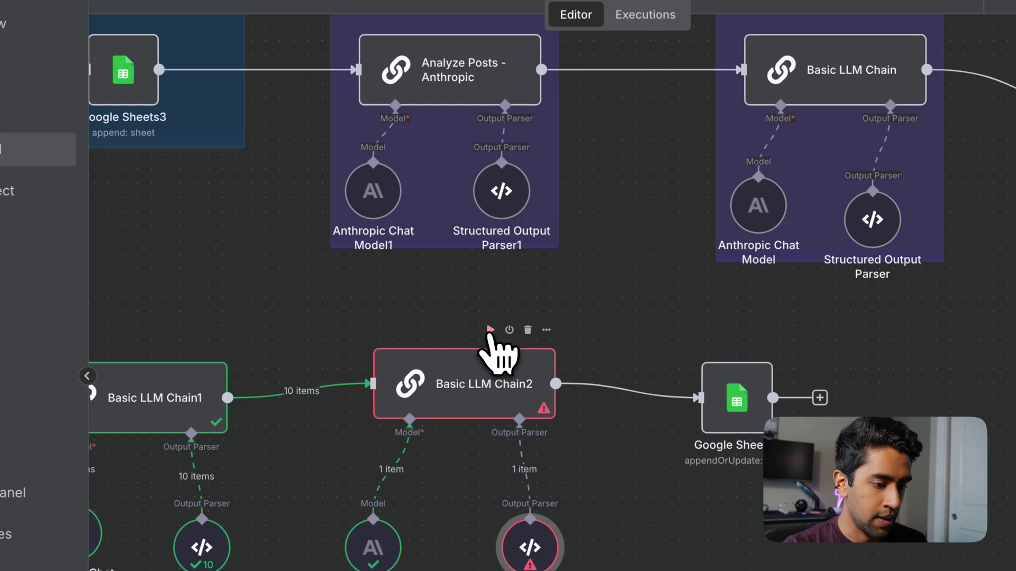
- Run the Basic LLM Chain2 node again with the corrected output parser
left_click(490, 329)
scroll(572, 277, "down", 1)
scroll(573, 277, "left", 1)
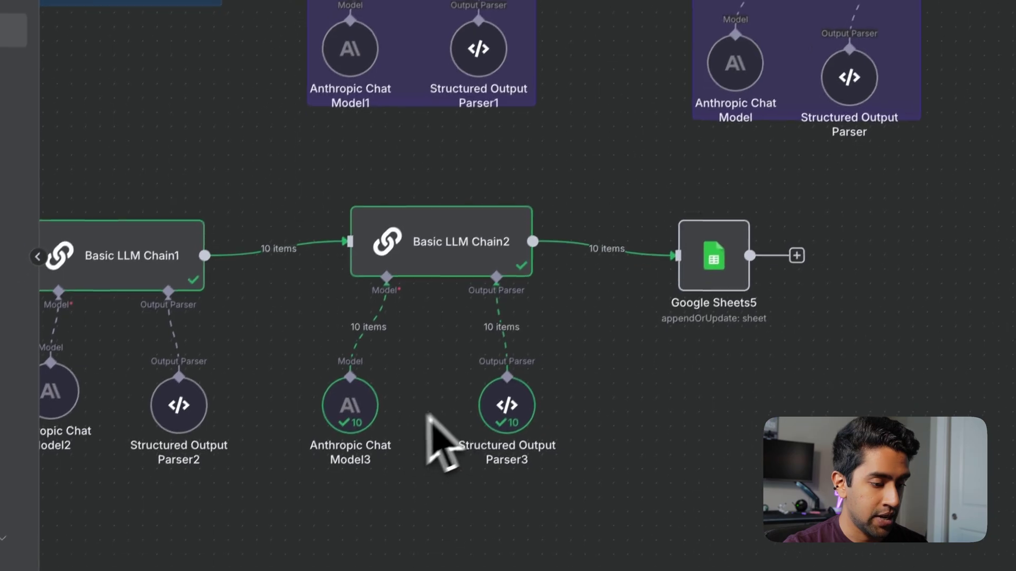
- Review the post_number and post_text that Structured Output Parser3 returned for the generated post
double_click(506, 406)
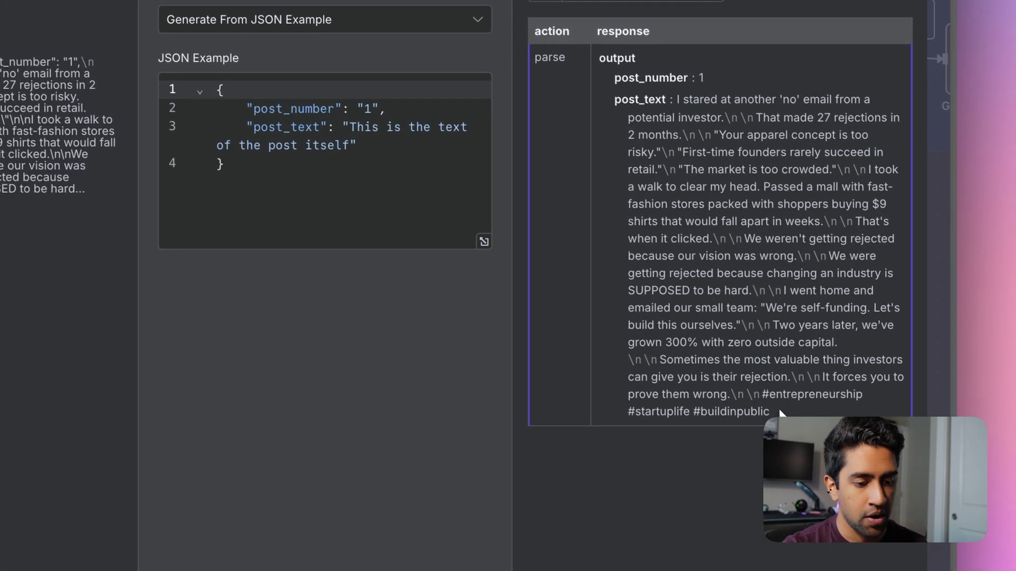
left_click_drag(780, 413, 648, 82)
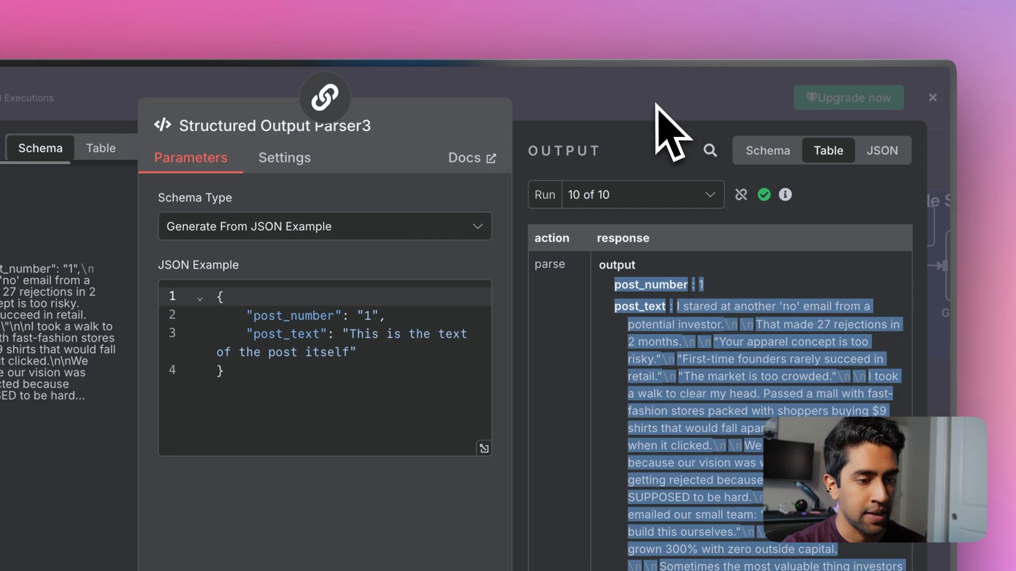
key("Escape")
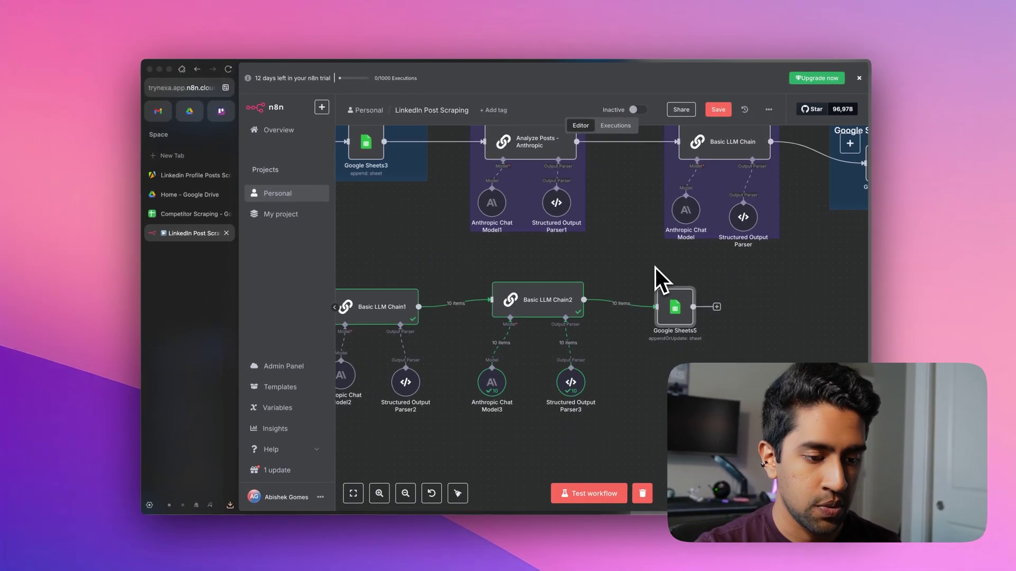
- Run the Google Sheets5 node to save the generated posts and switch to the Competitor Scraping spreadsheet
mouse_move(672, 298)
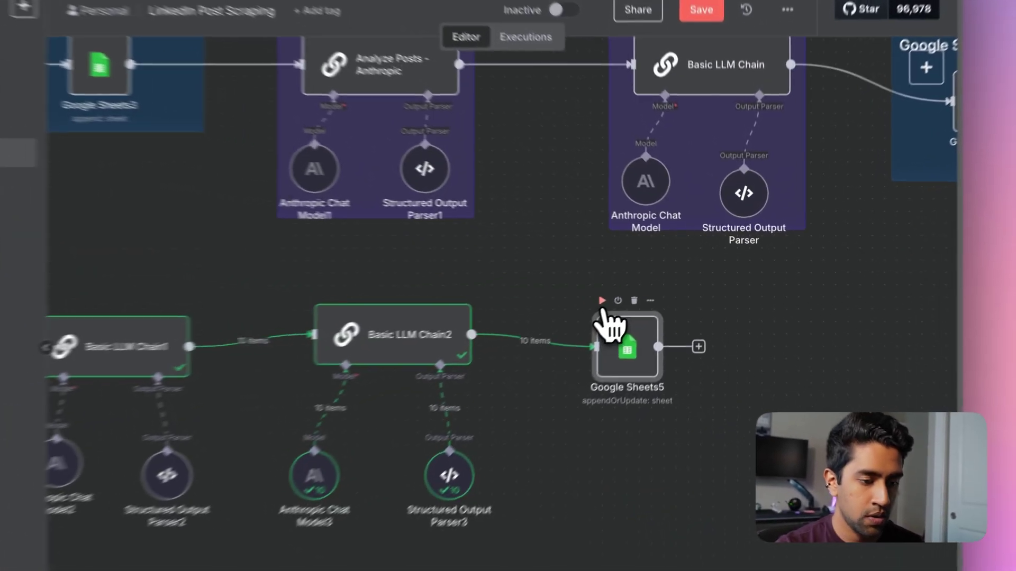
left_click(660, 279)
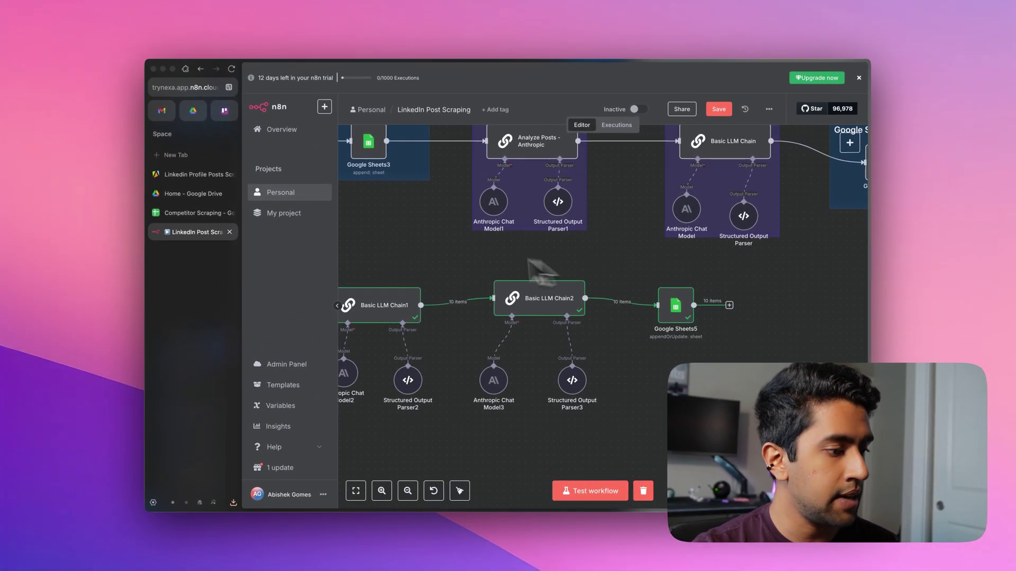
left_click(193, 213)
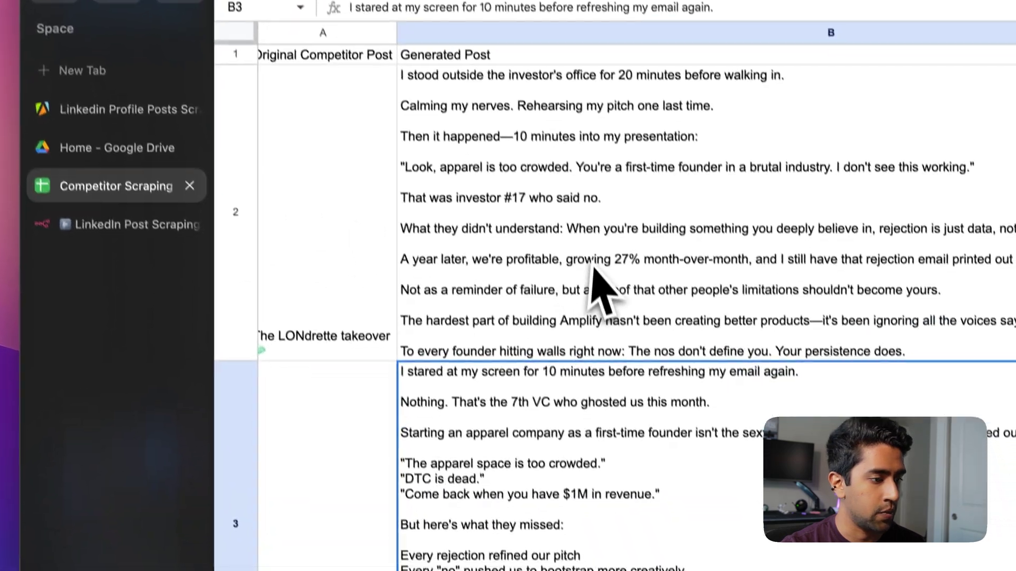
- Compare the original competitor posts in column A with the generated posts in column B, checking rows 2 and 4
left_click(280, 209)
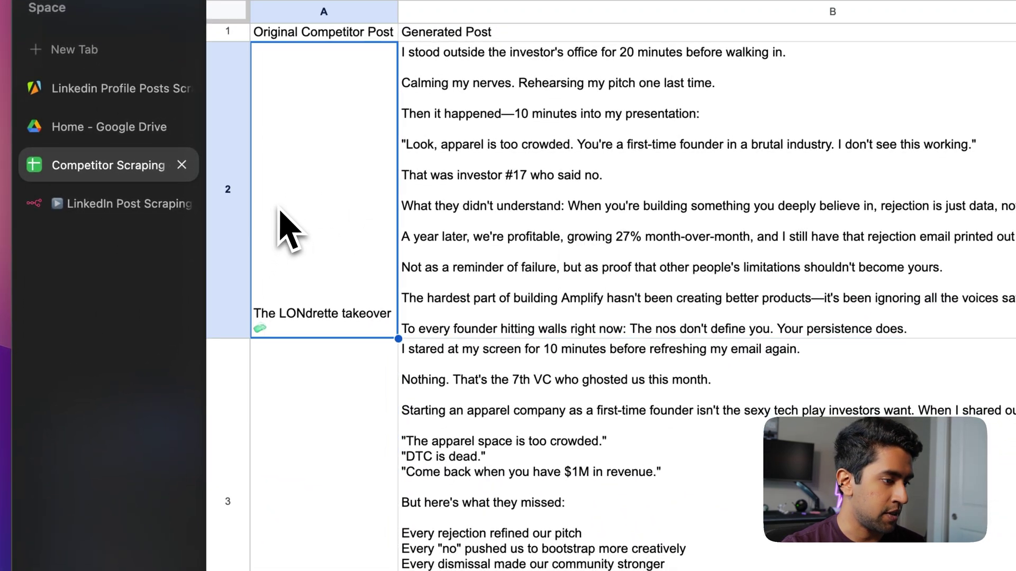
left_click(543, 195)
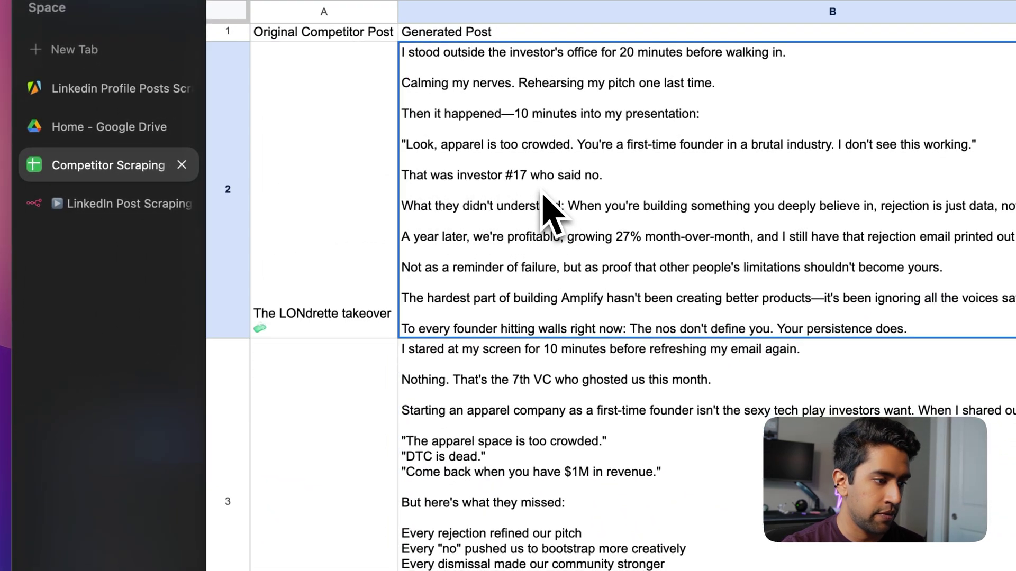
scroll(490, 244, "down", 10)
double_click(360, 342)
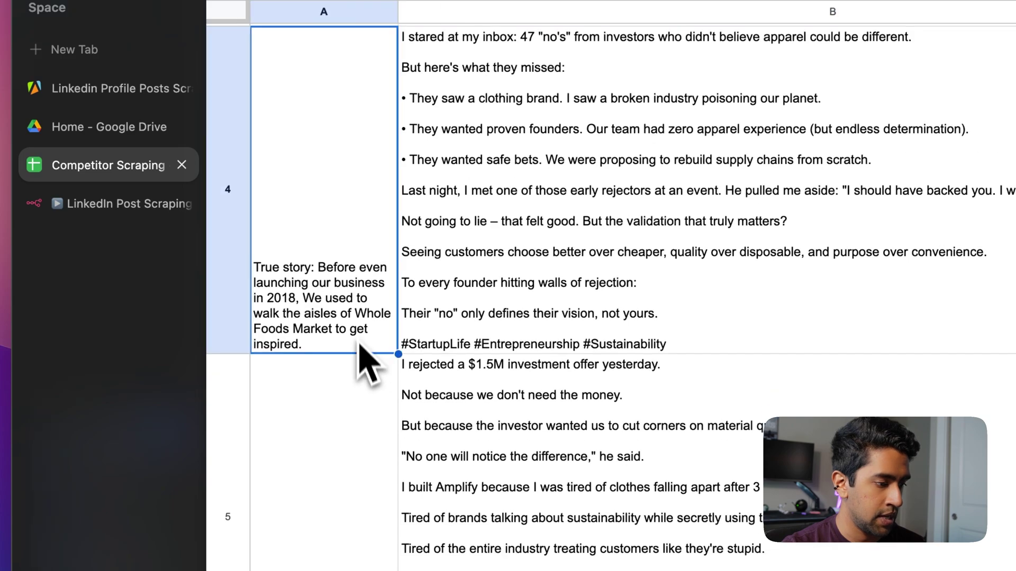
key("Escape")
scroll(751, 439, "up", 10)
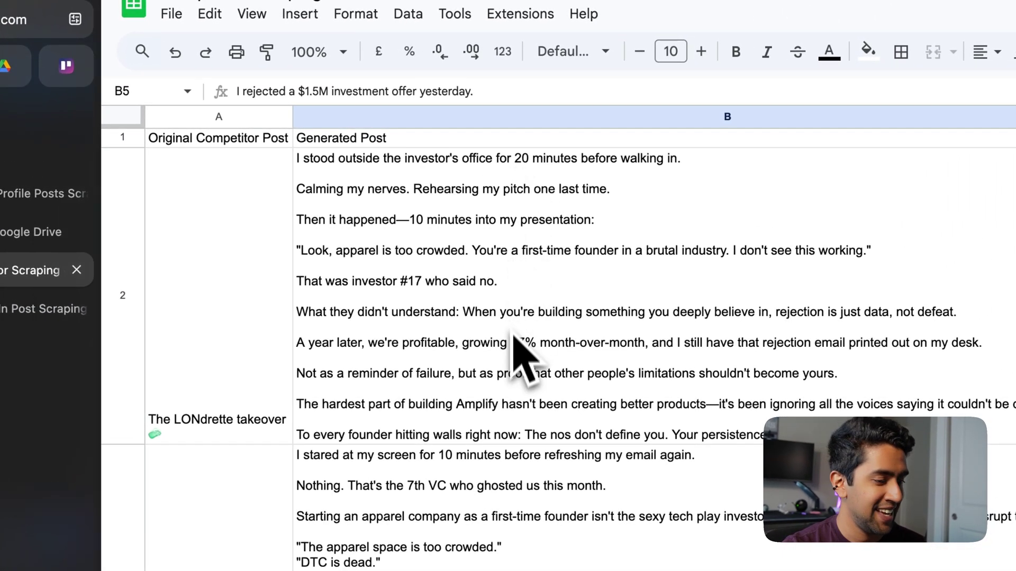
- Open the generated post in cell B6 and highlight its body text for reading
key("Down")
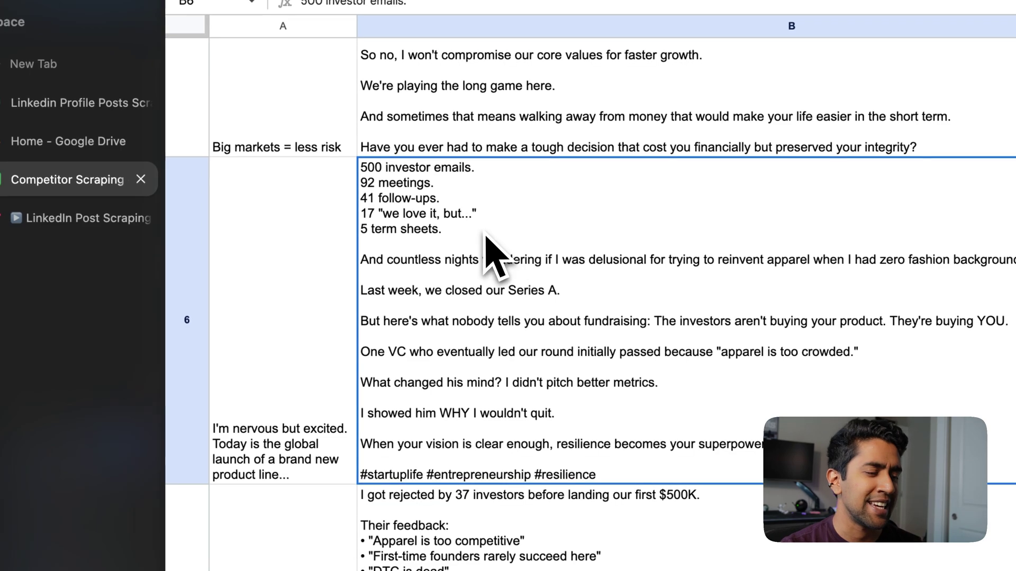
key("Return")
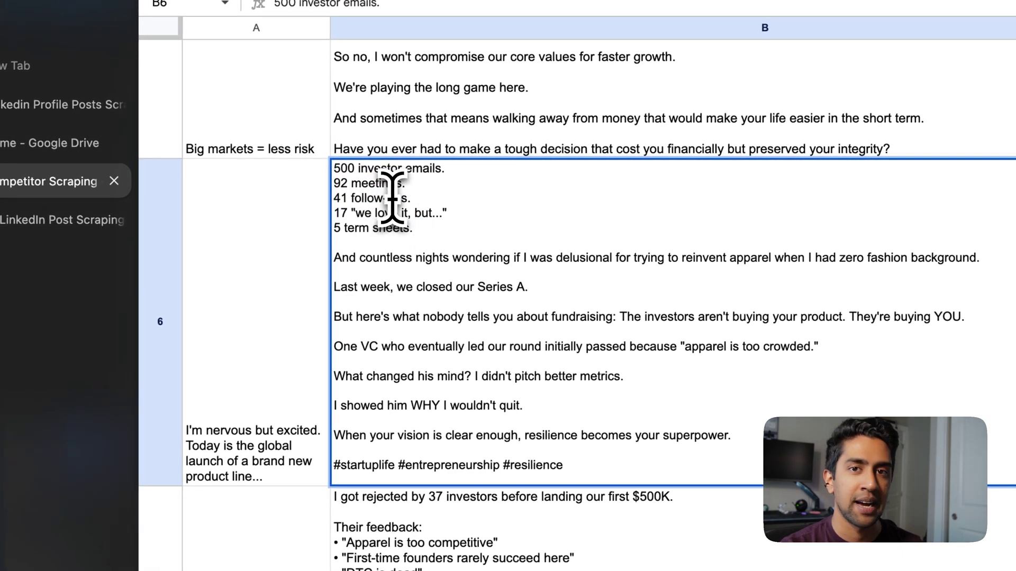
left_click_drag(451, 236, 815, 508)
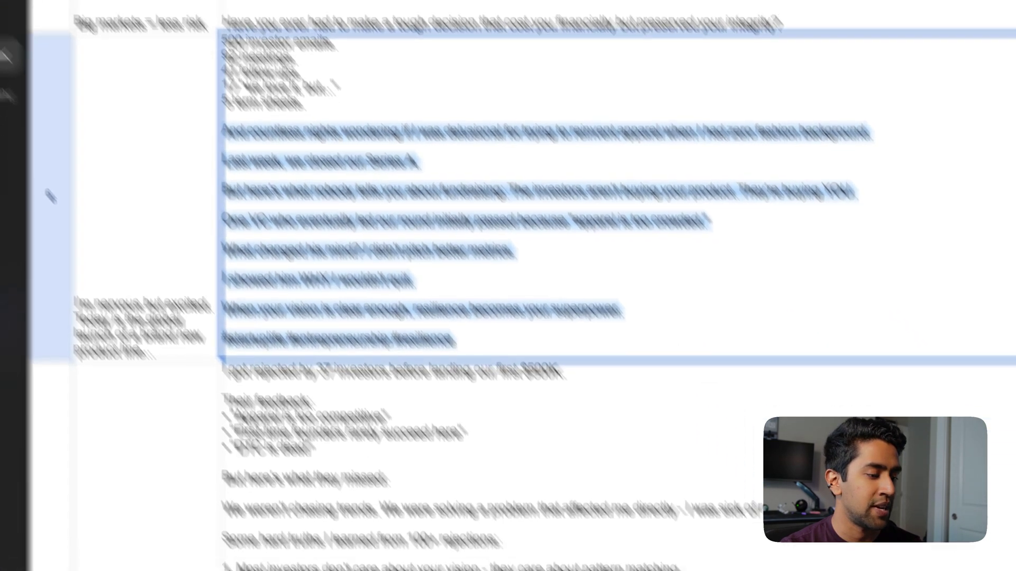